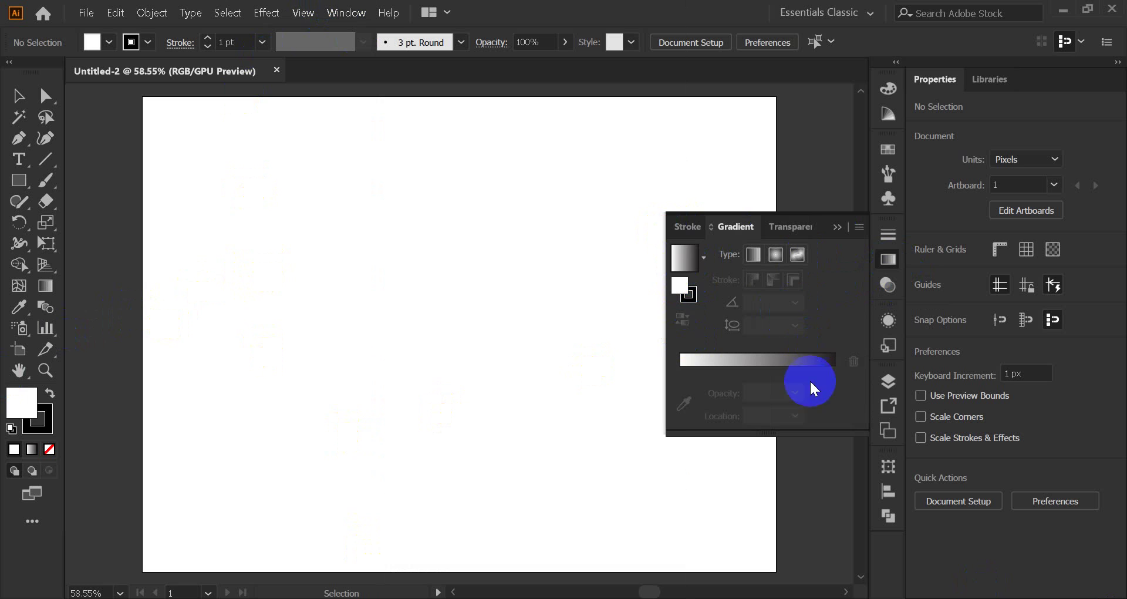
left_click(684, 265)
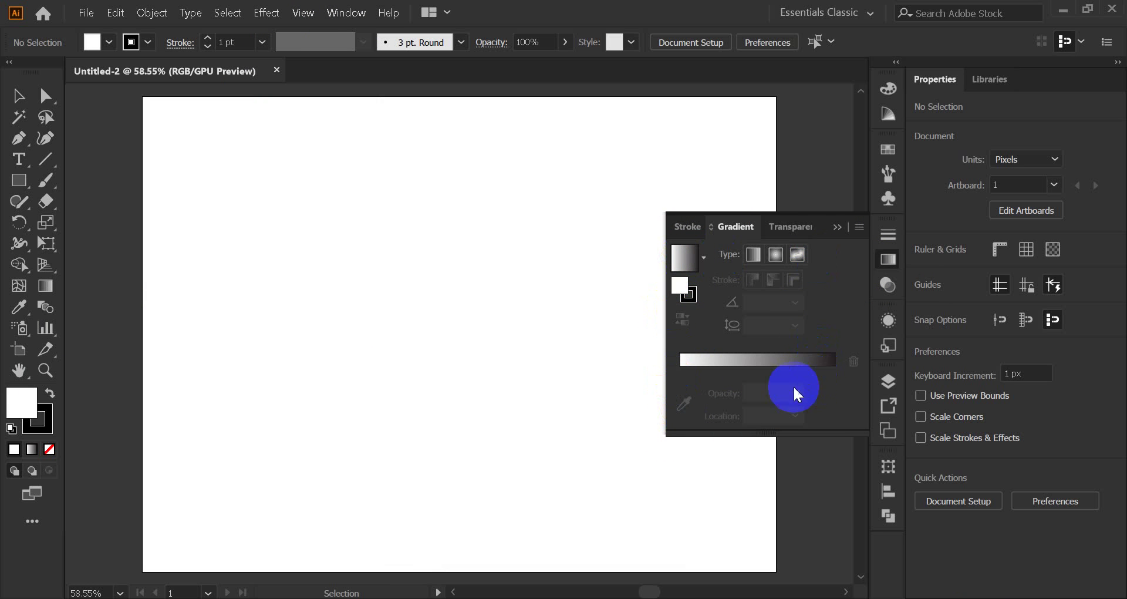
left_click(837, 227)
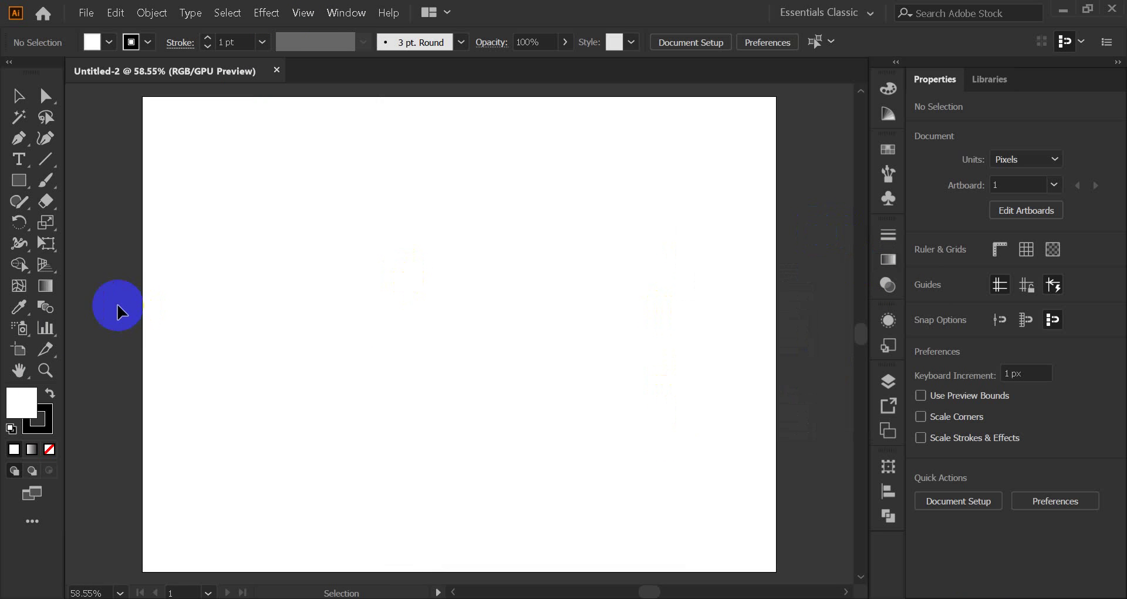
left_click(47, 292)
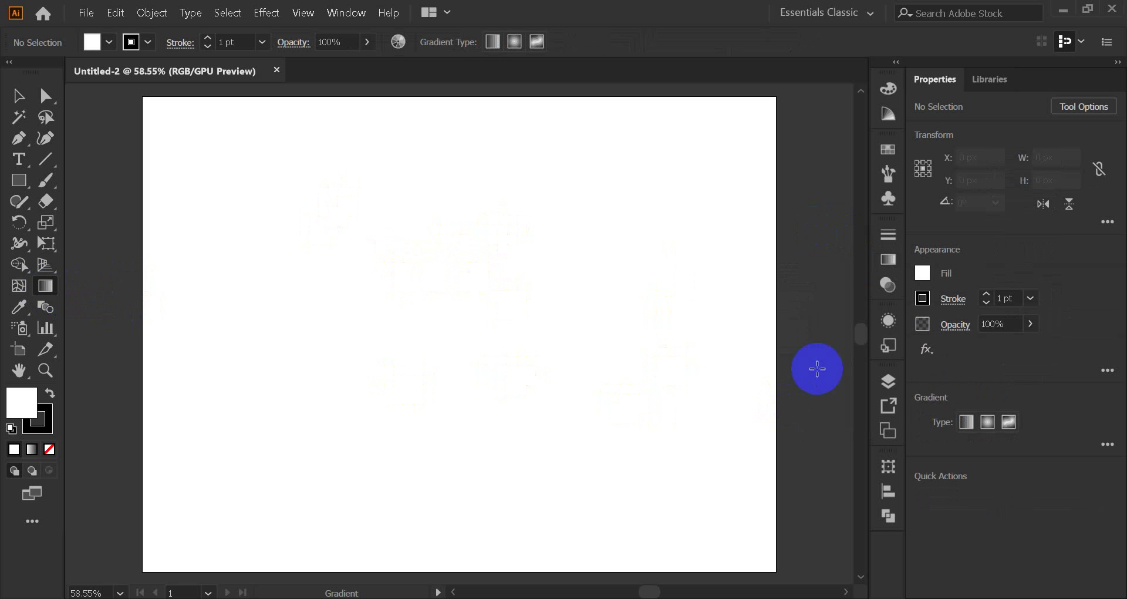
left_click(889, 260)
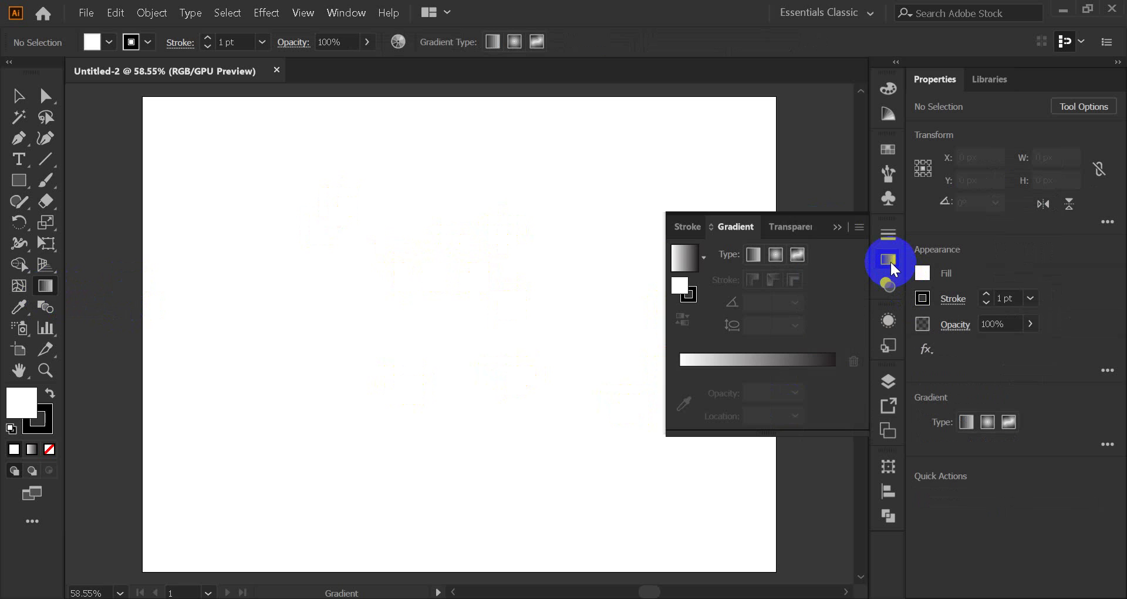
left_click(889, 260)
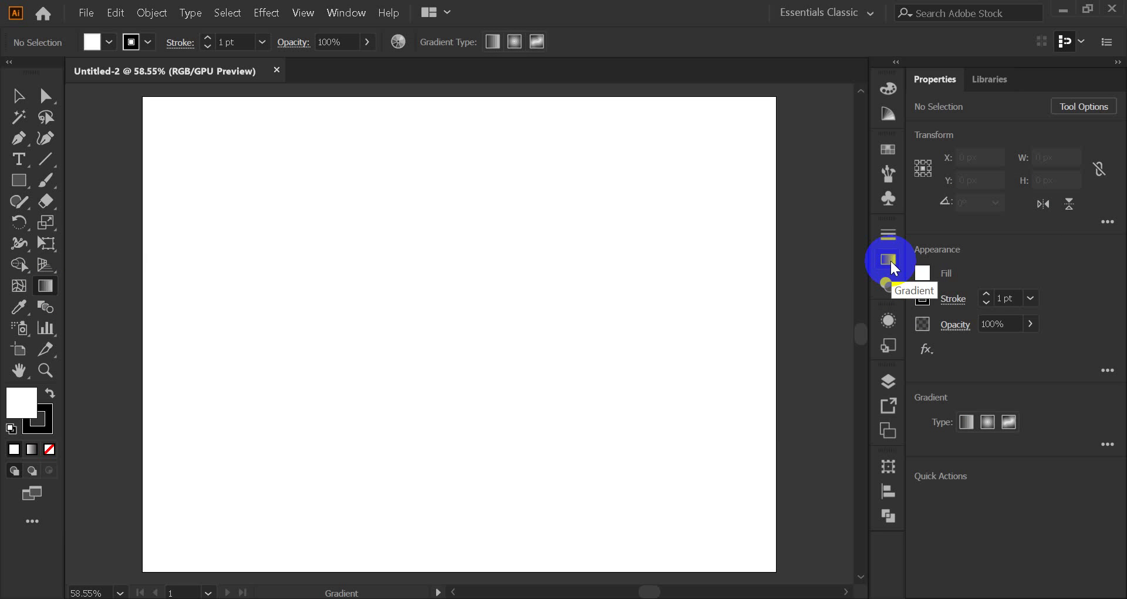
Draw a rectangle about 247 × 206 px near the middle of the artboard, with a black fill and no stroke.
left_click(19, 180)
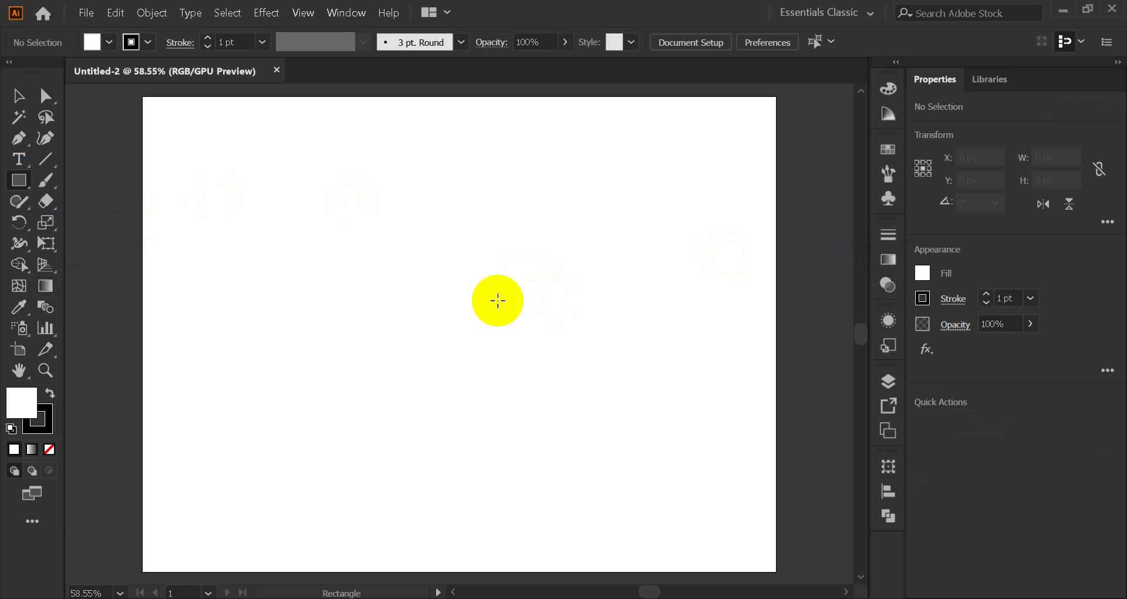
left_click_drag(357, 240, 553, 403)
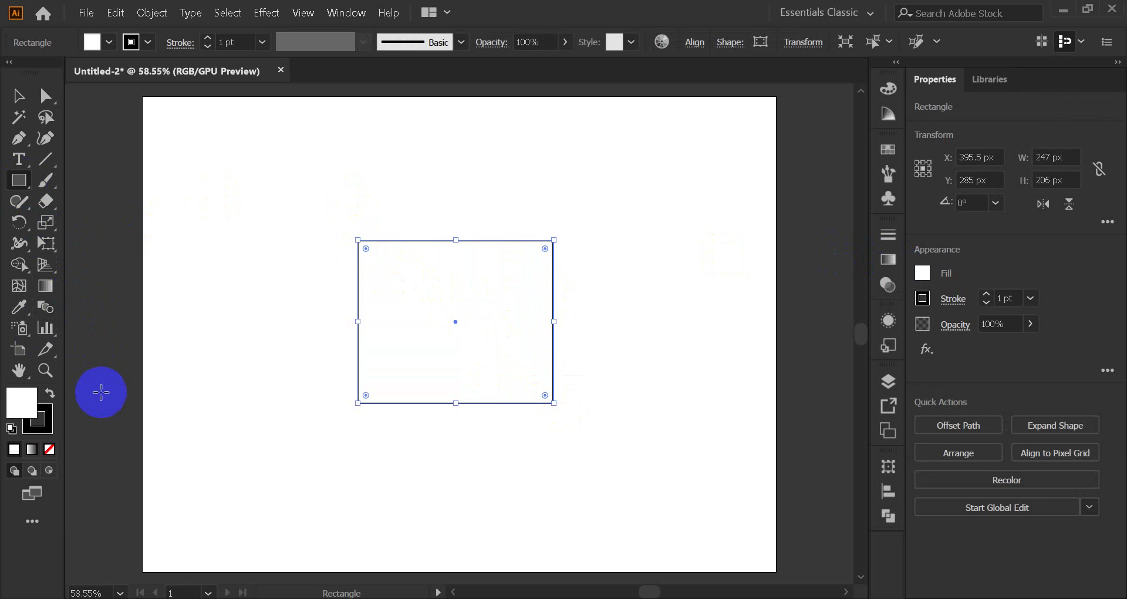
left_click(50, 392)
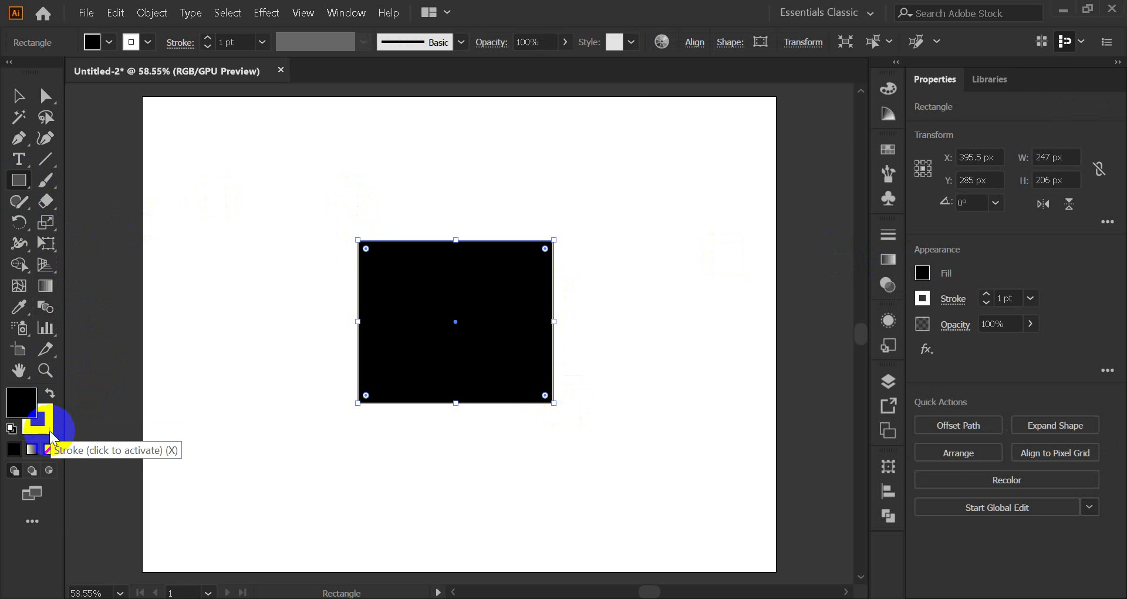
left_click(50, 449)
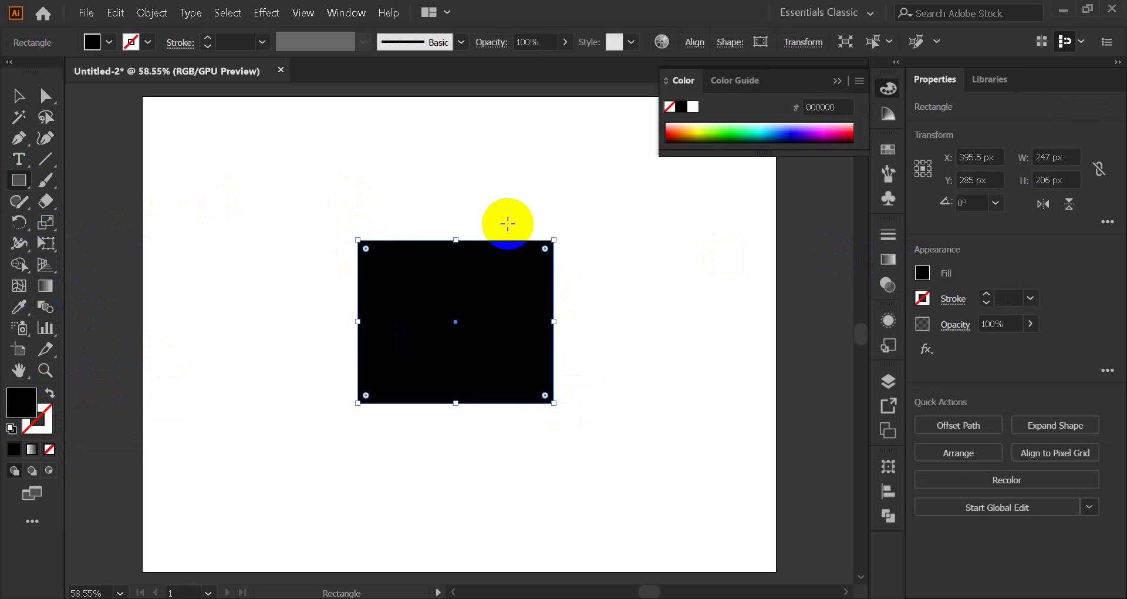
left_click(837, 81)
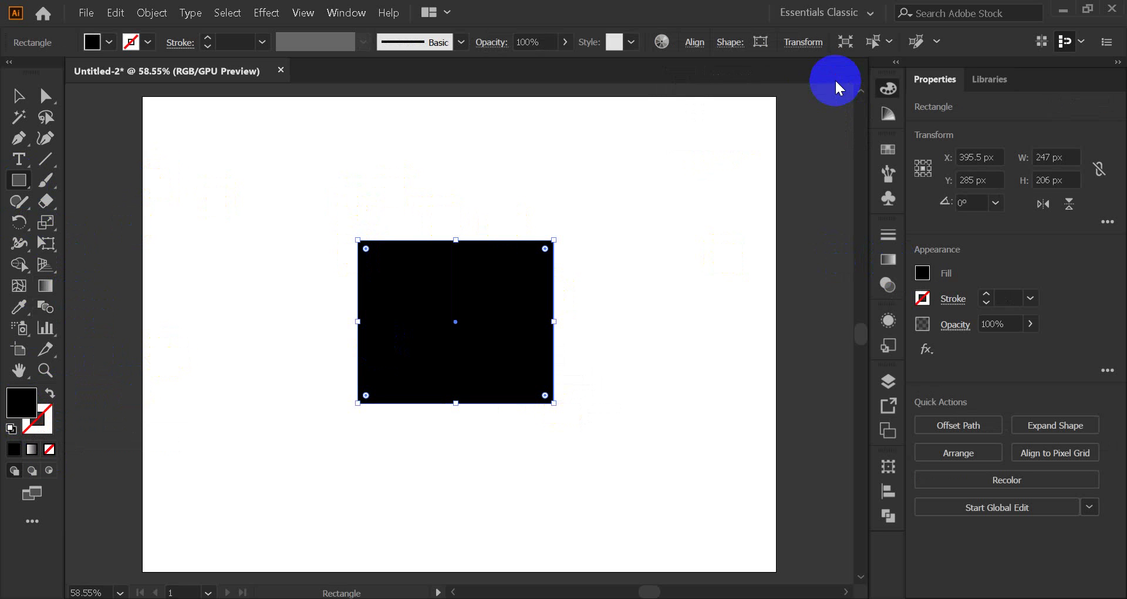
Move the black rectangle slightly left and down to about X 376.5 px, Y 302 px, and keep it selected.
scroll(407, 341, "up", 3)
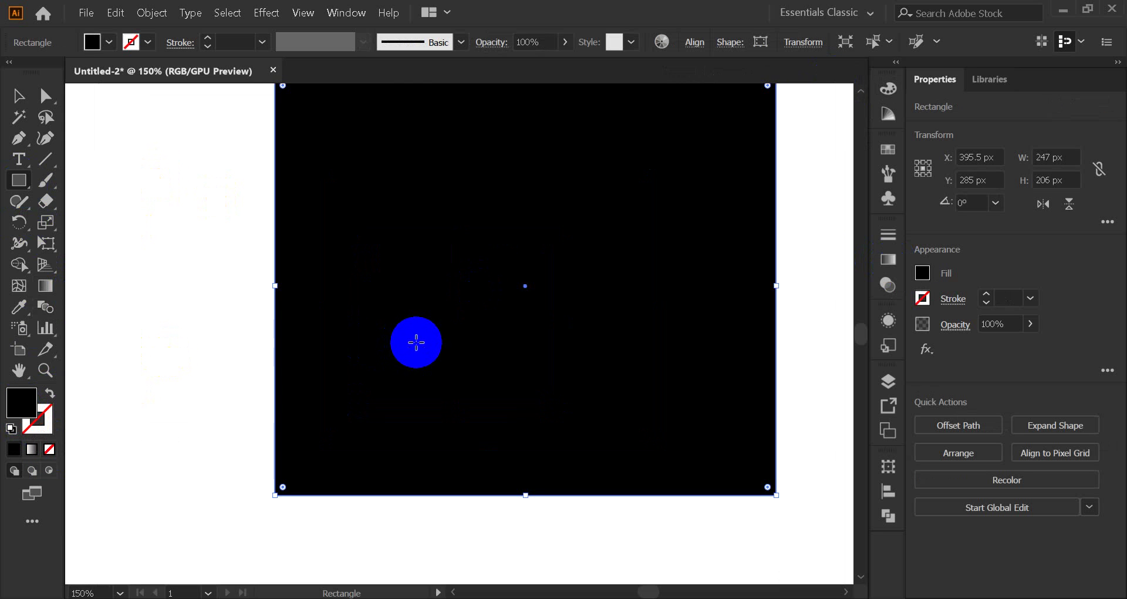
left_click(19, 96)
left_click_drag(447, 312, 432, 341)
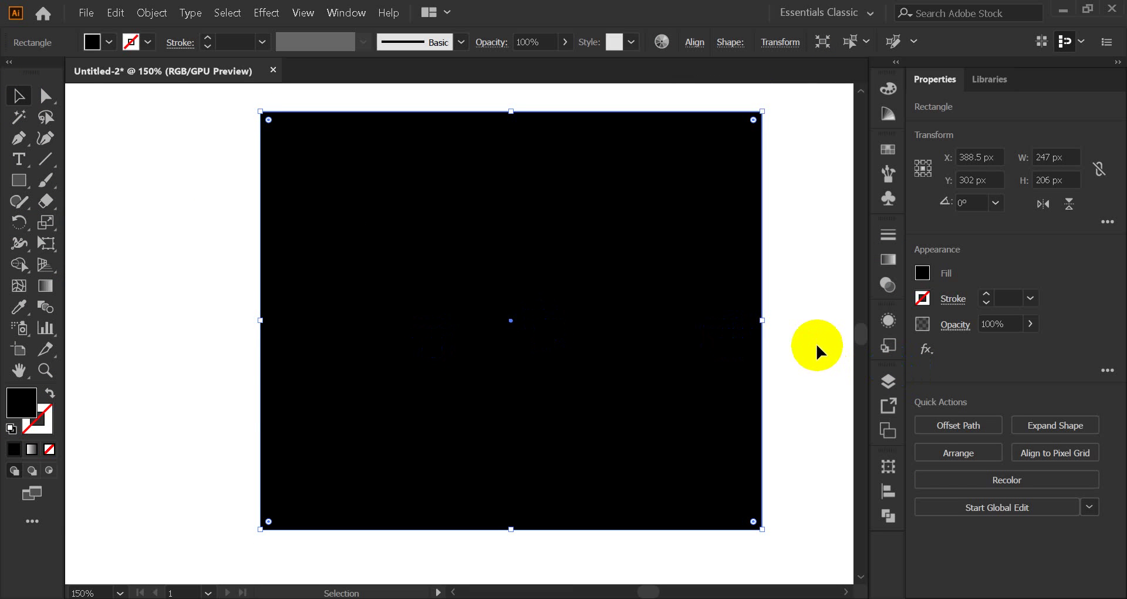
scroll(816, 343, "up", 1)
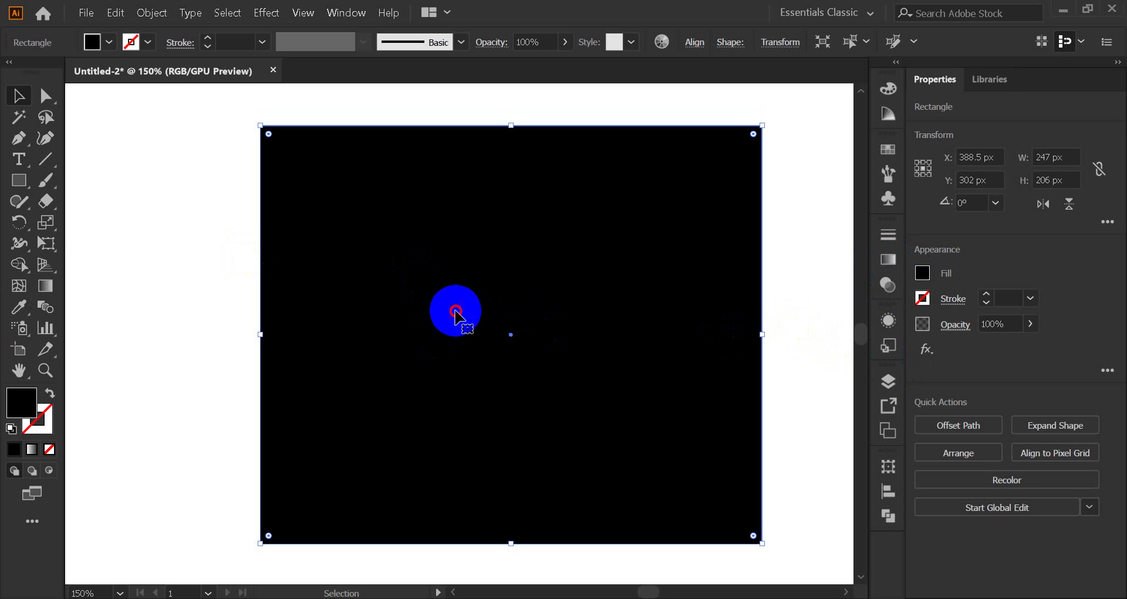
left_click_drag(458, 322, 433, 323)
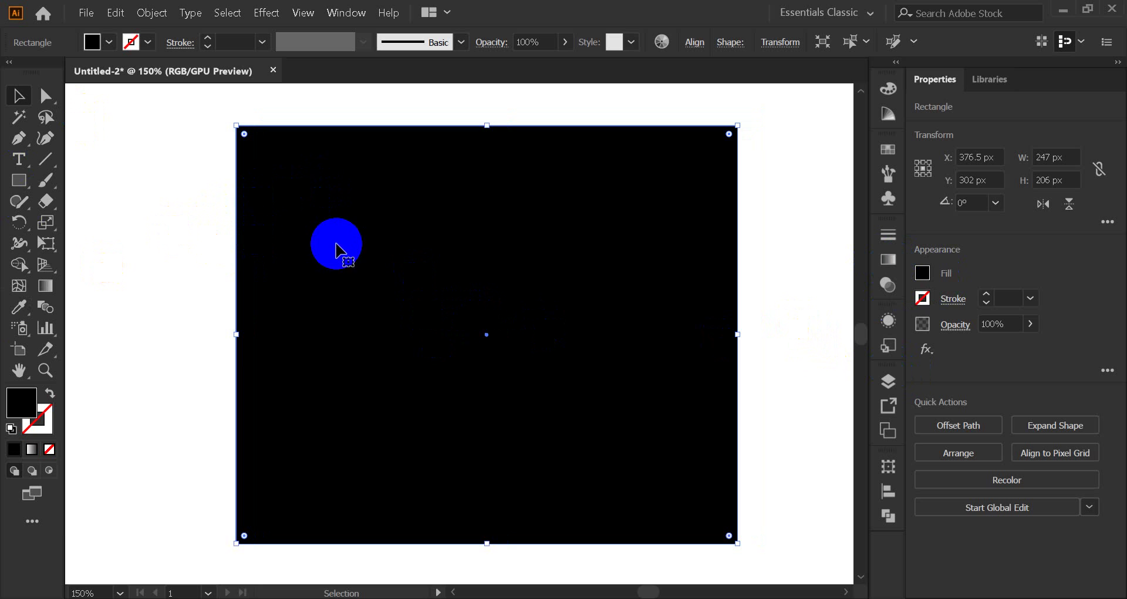
left_click(136, 265)
left_click(467, 257)
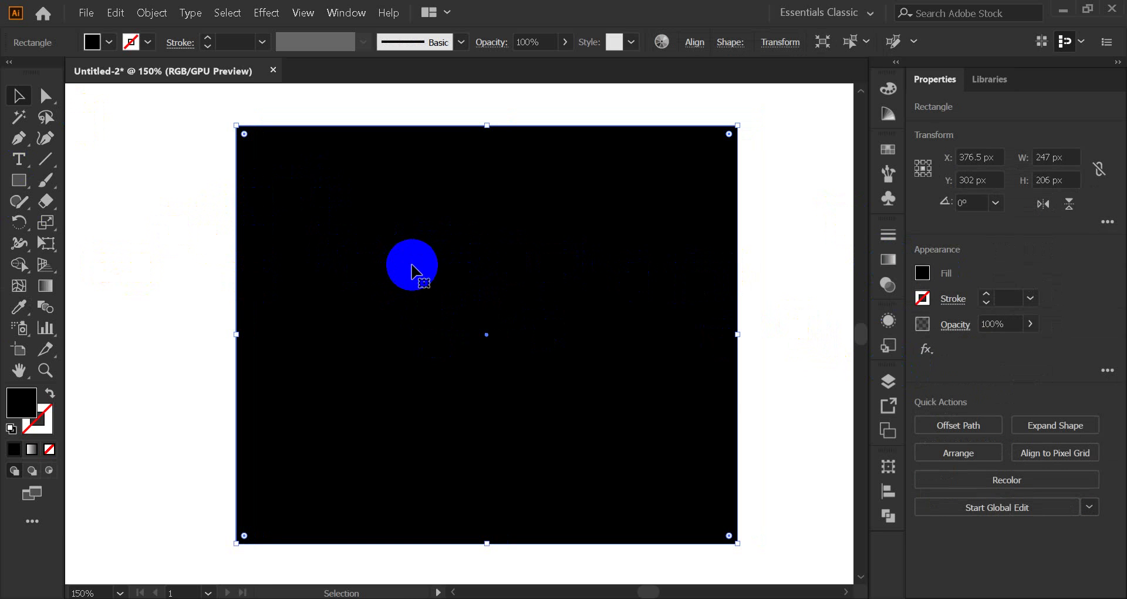
left_click(888, 260)
left_click(888, 260)
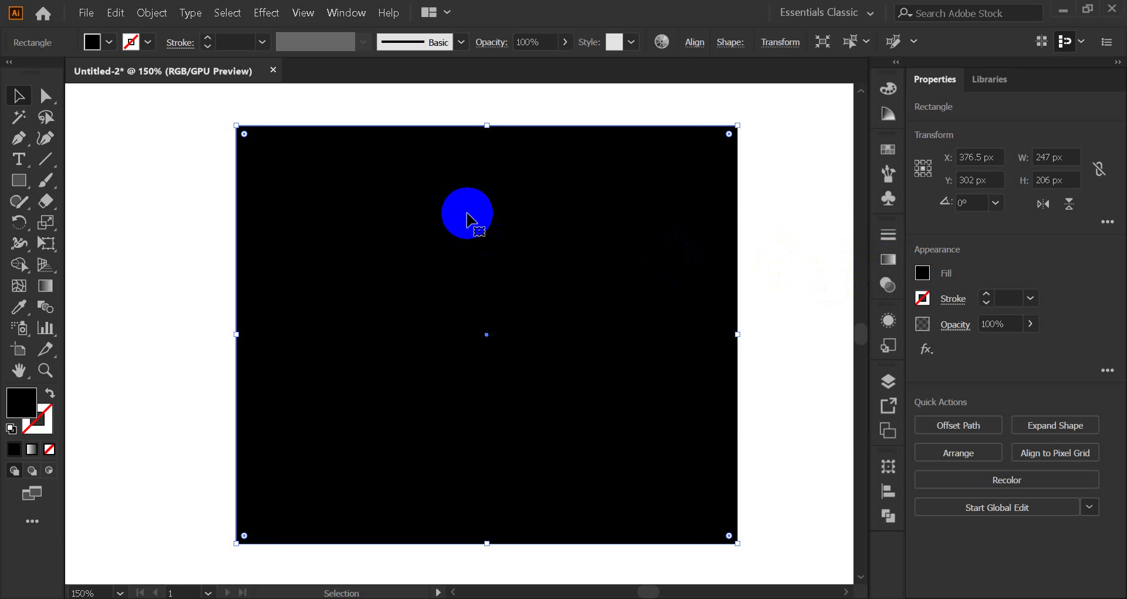
left_click(344, 14)
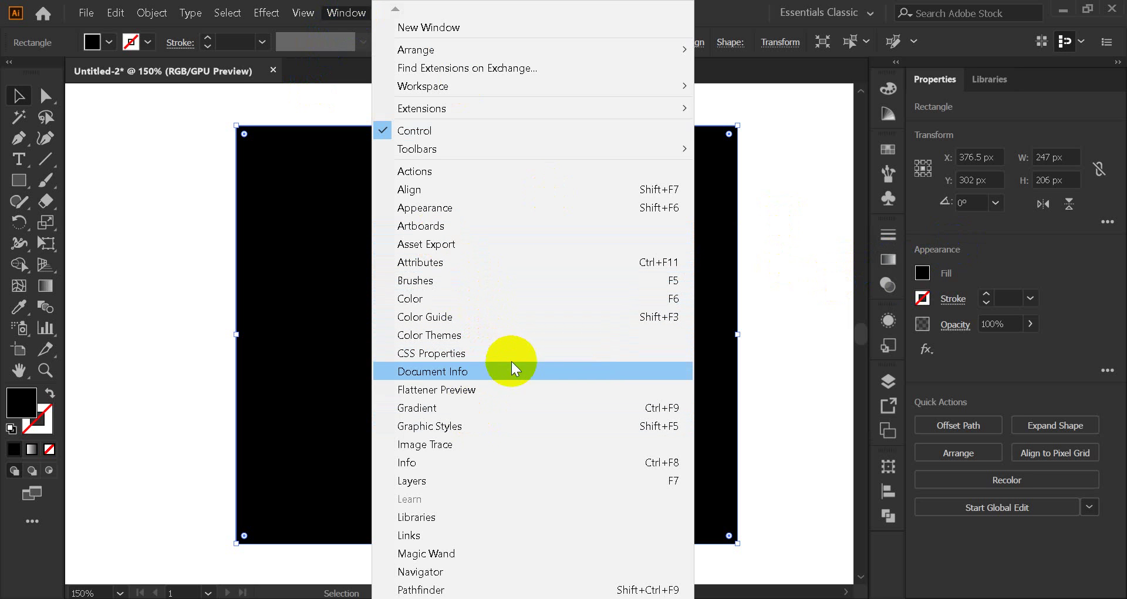
Fill the selected rectangle with the default white-to-black linear gradient.
left_click(894, 261)
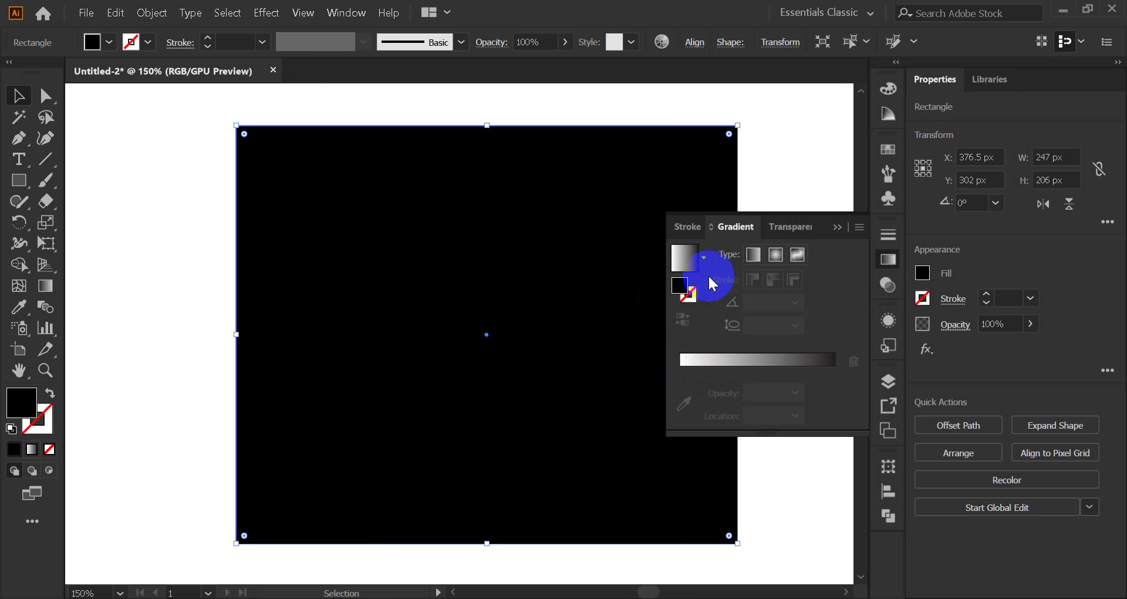
left_click(685, 258)
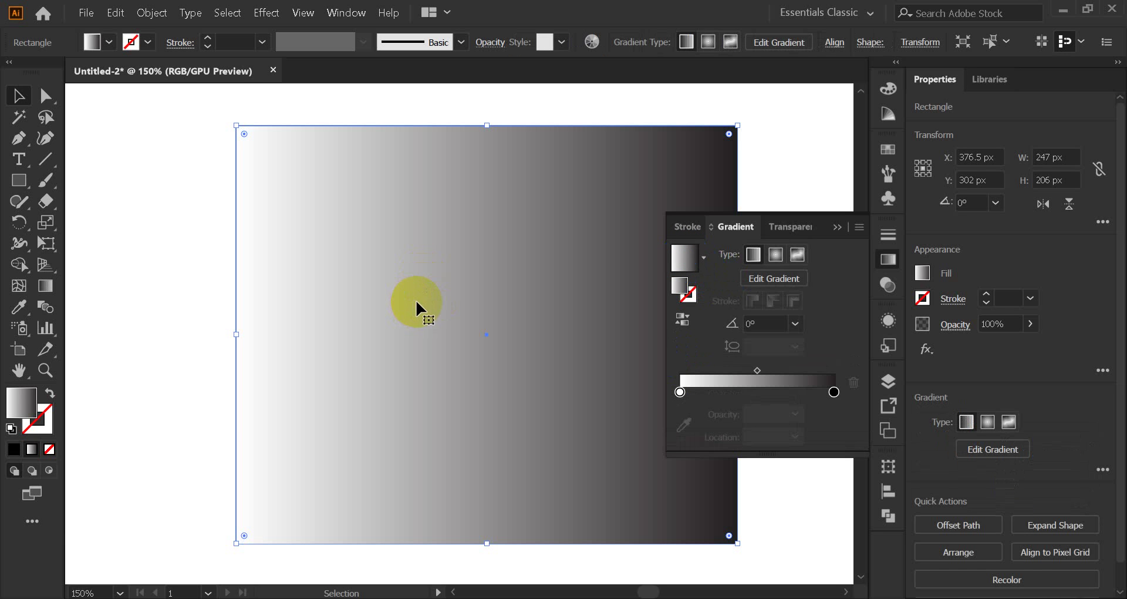
key("ctrl+z")
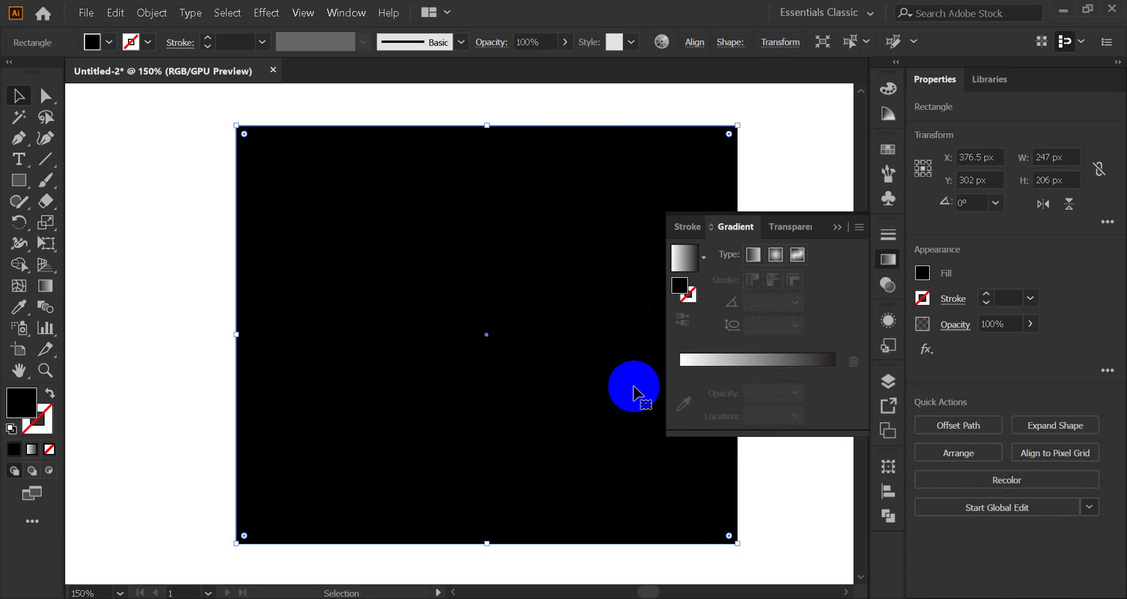
left_click(679, 363)
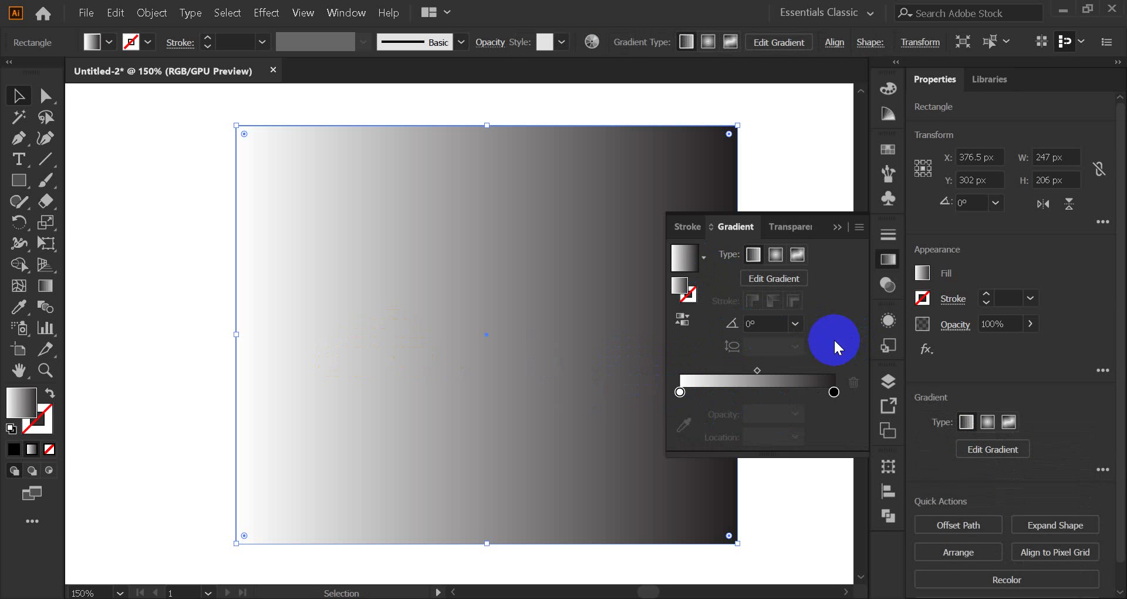
Examine the preset gradients and the opacity and location settings of the gradient's two end colour stops.
left_click(680, 392)
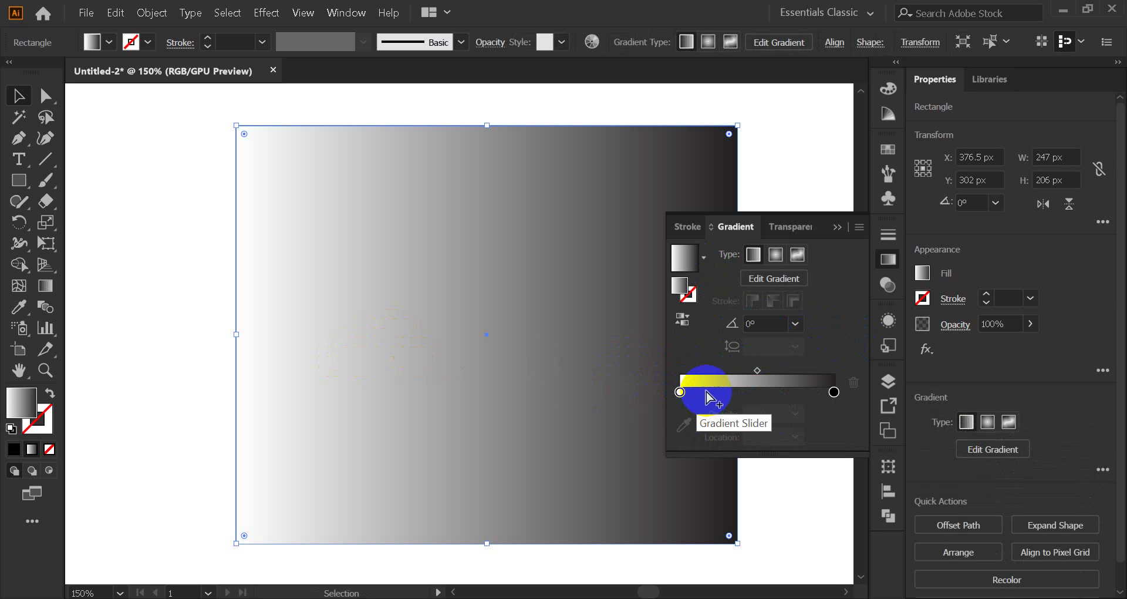
left_click(707, 258)
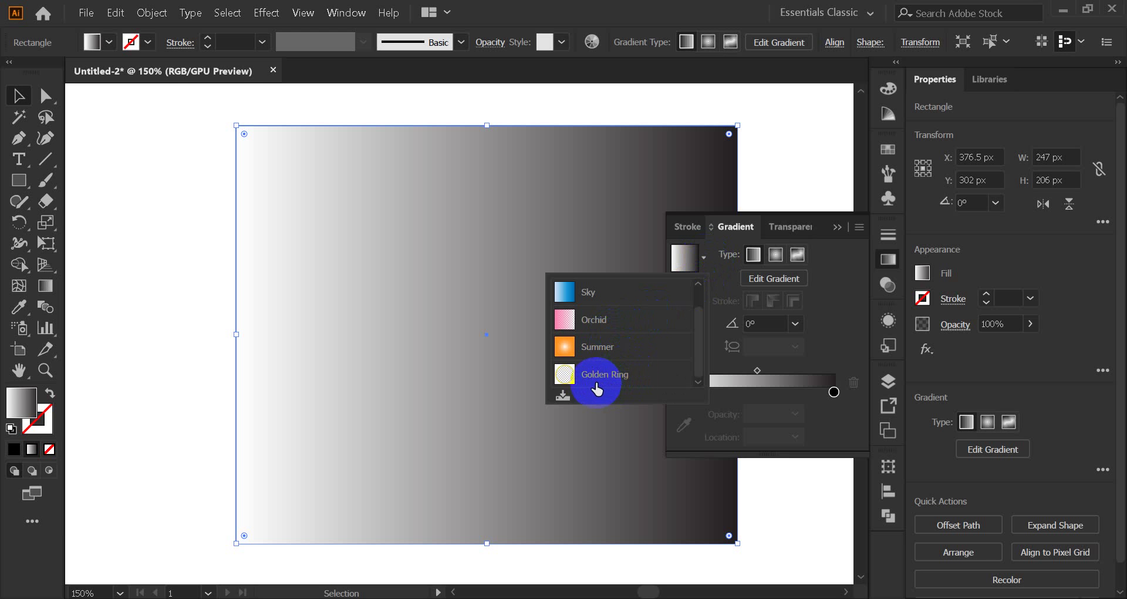
left_click(703, 258)
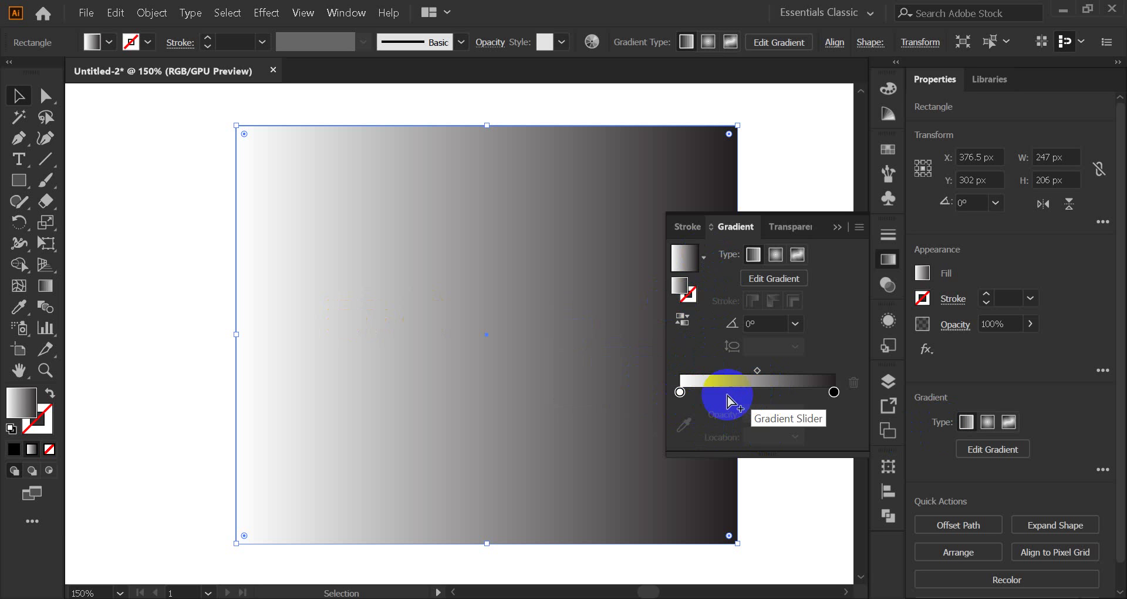
left_click(679, 392)
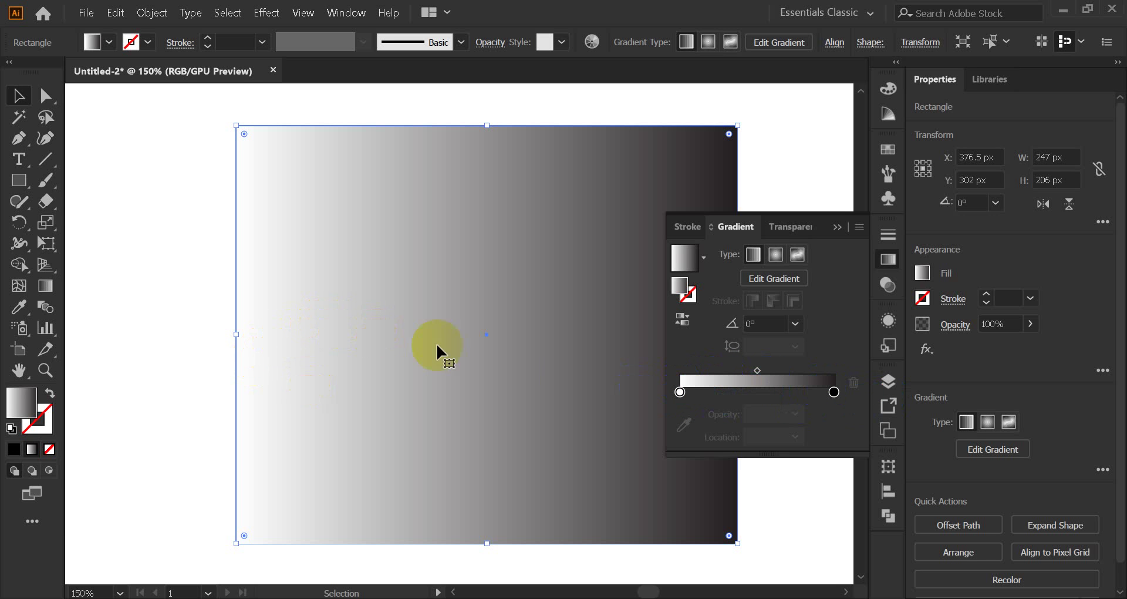
left_click(680, 392)
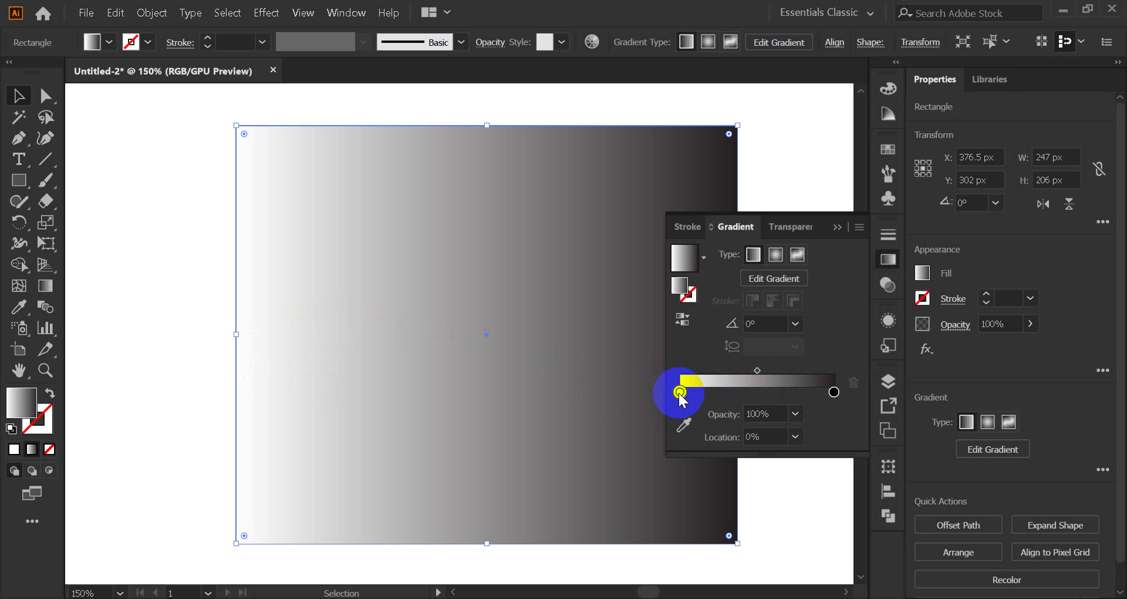
left_click(835, 393)
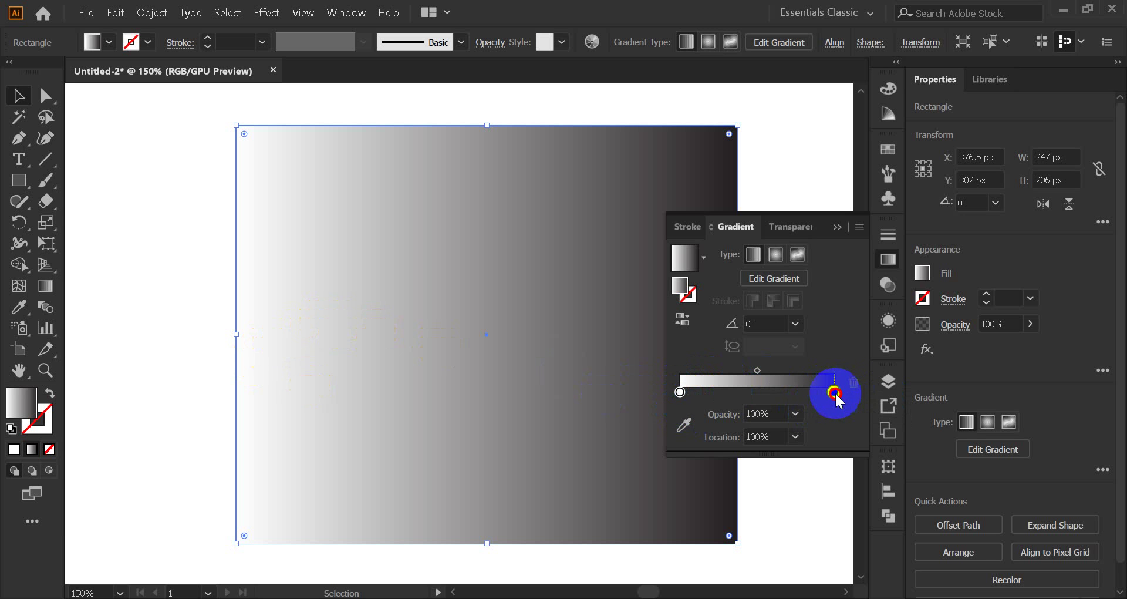
left_click(679, 394)
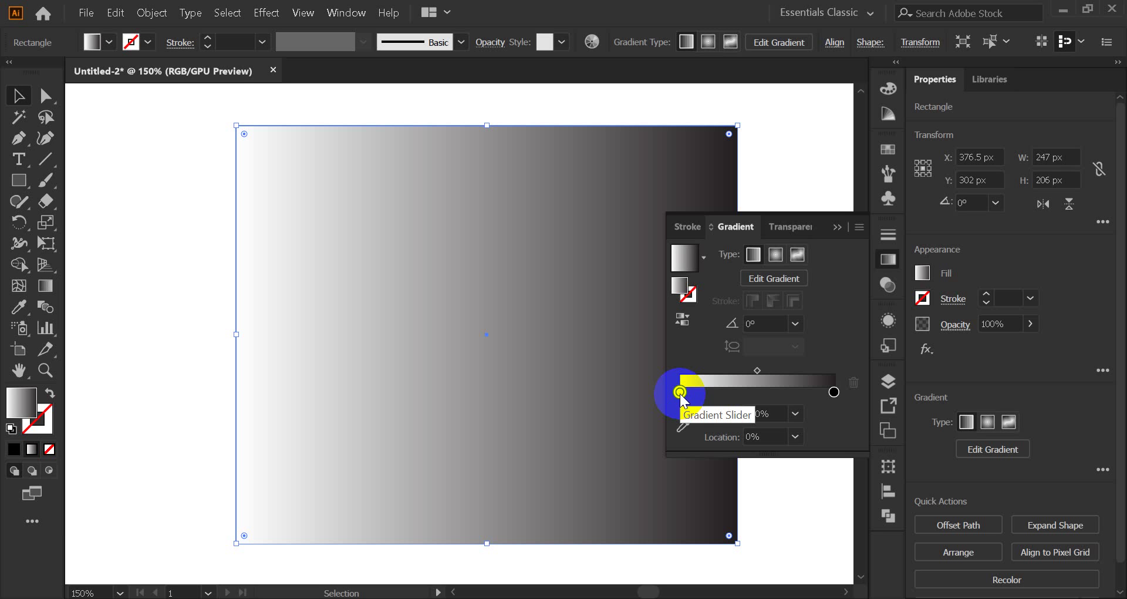
left_click(680, 395)
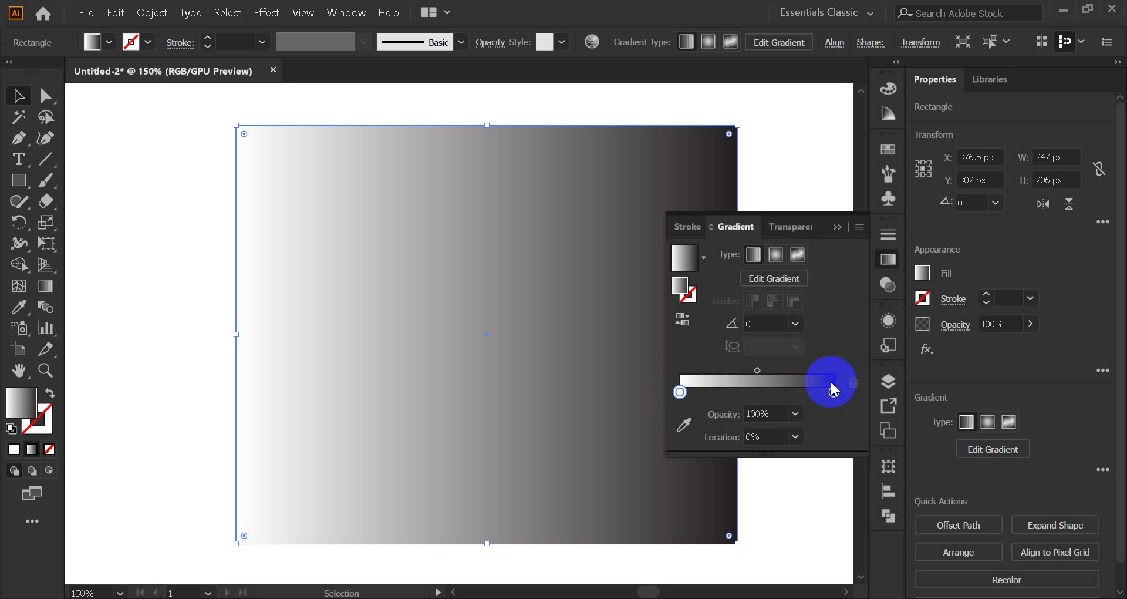
Recolour the gradient's white starting stop using the swatches, trying cyan and settling on magenta.
double_click(680, 392)
left_click(681, 392)
double_click(681, 392)
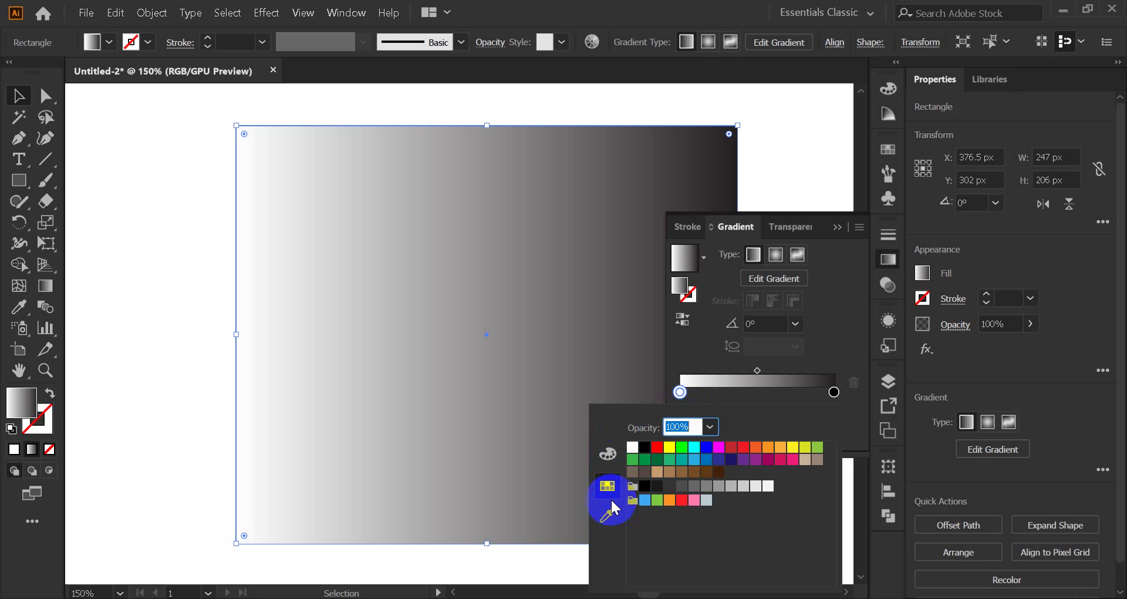
left_click(607, 453)
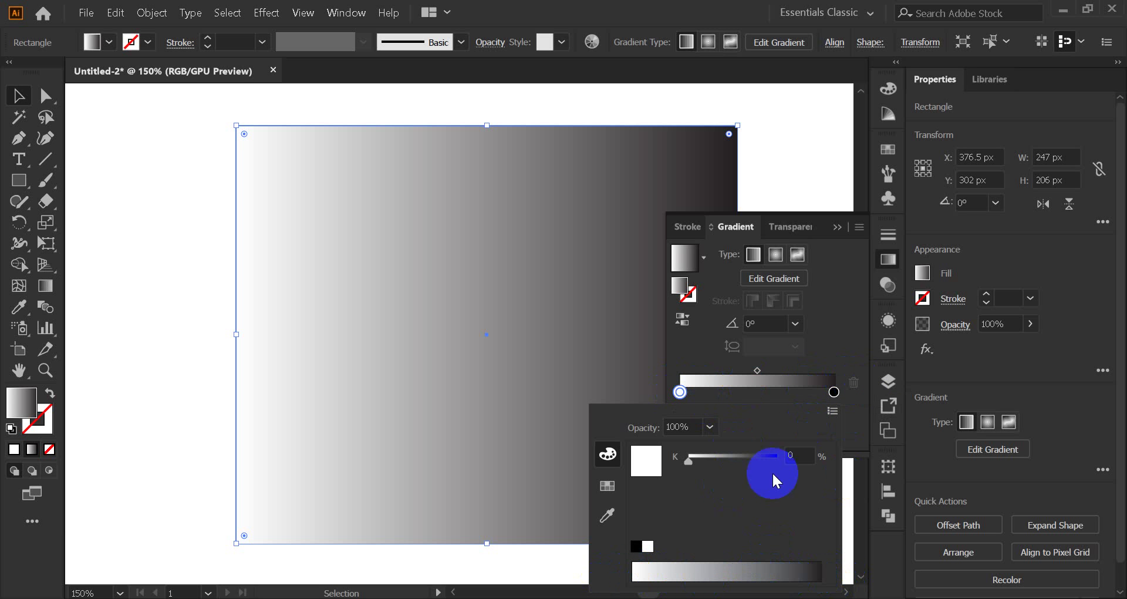
left_click(616, 460)
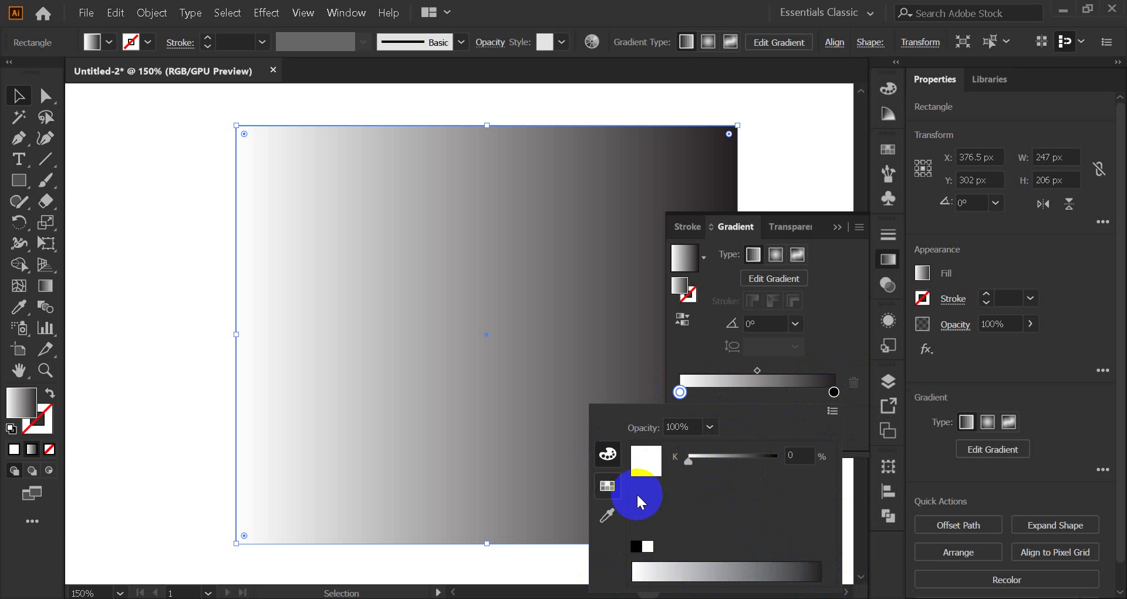
left_click(607, 485)
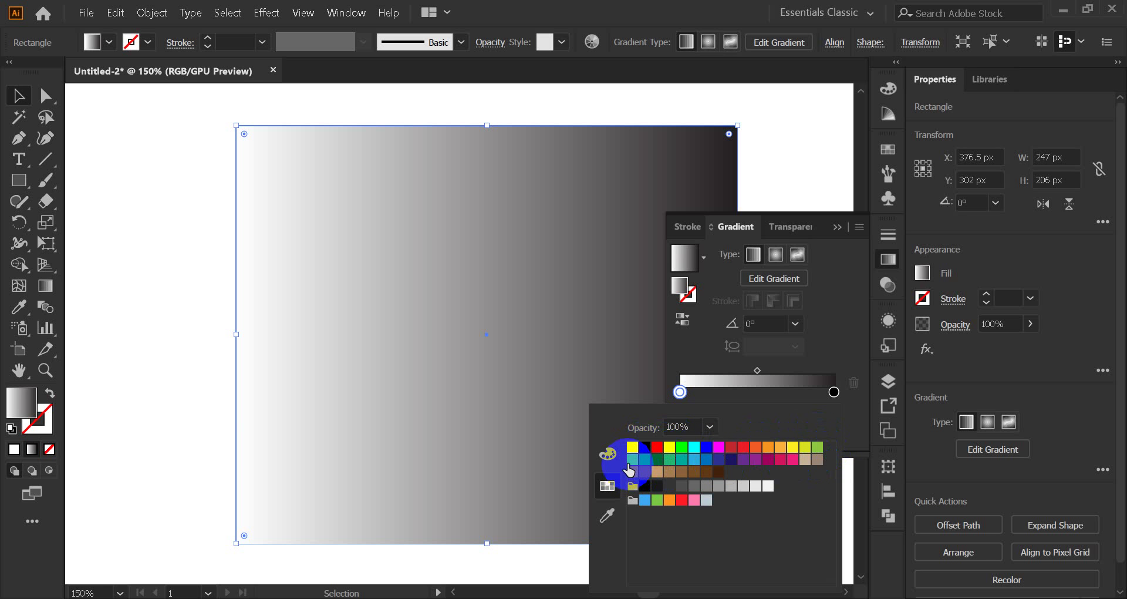
left_click(694, 449)
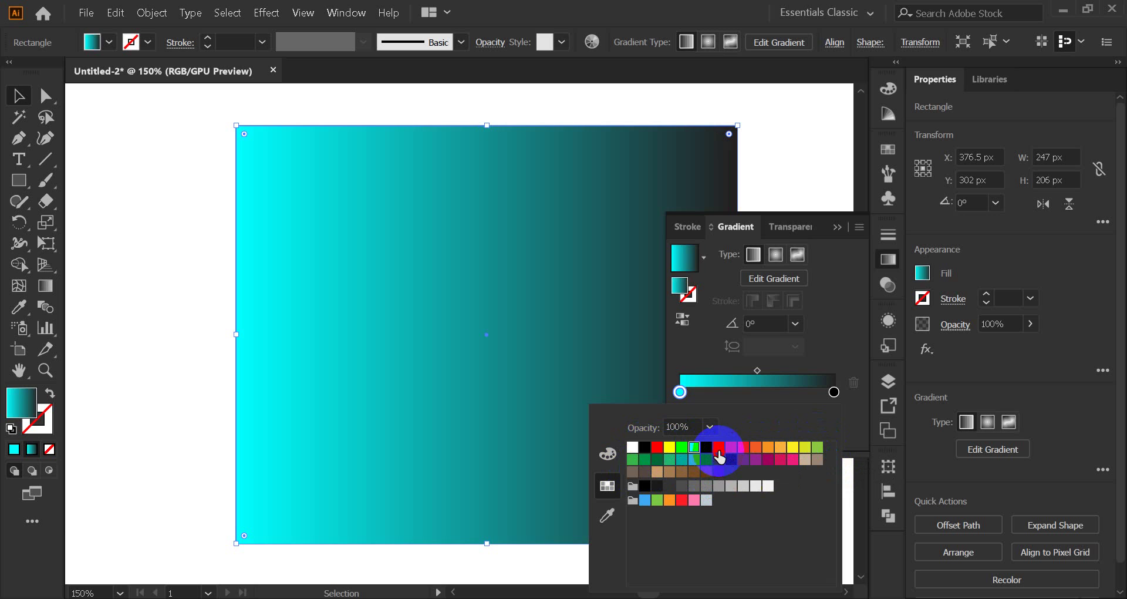
left_click(718, 451)
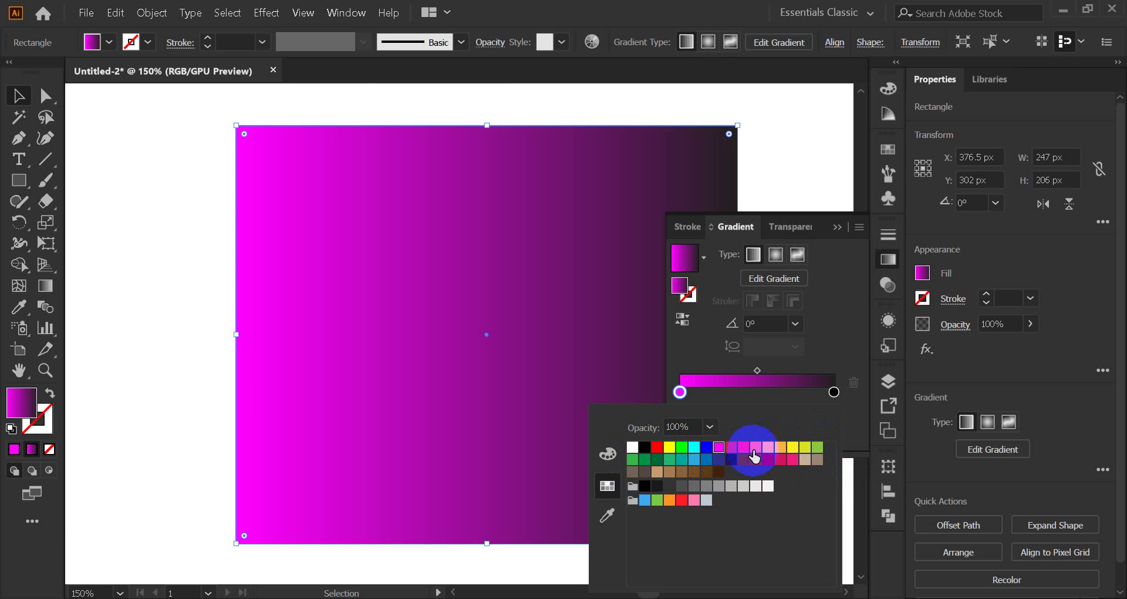
Recolour the gradient's starting stop red from the swatches, and replace it with white sampled from the artboard using the colour picker.
left_click(742, 449)
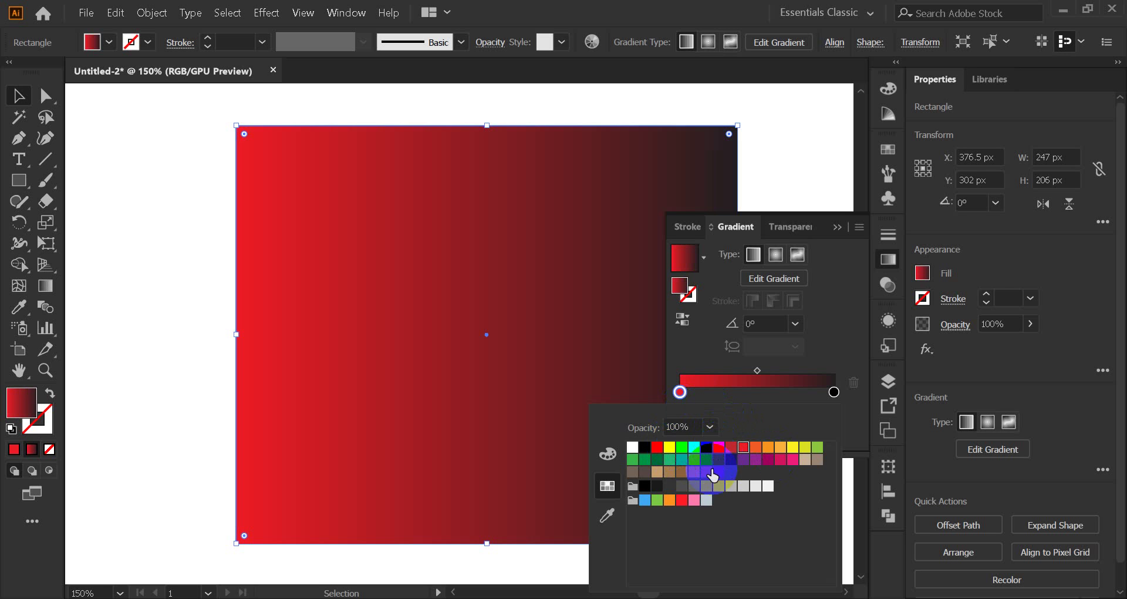
left_click(608, 518)
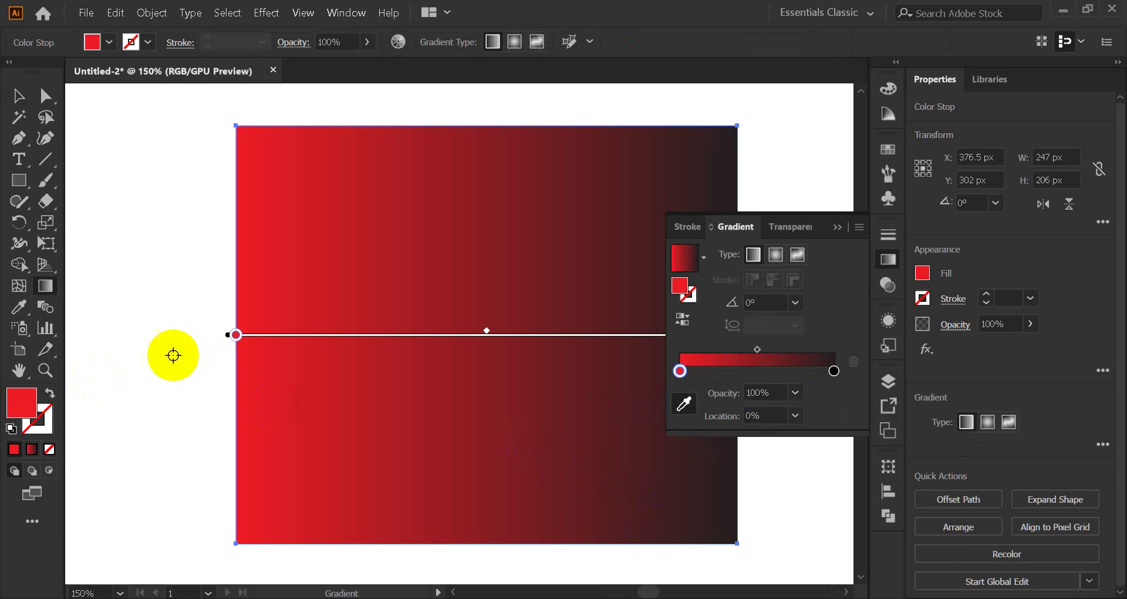
left_click(111, 347)
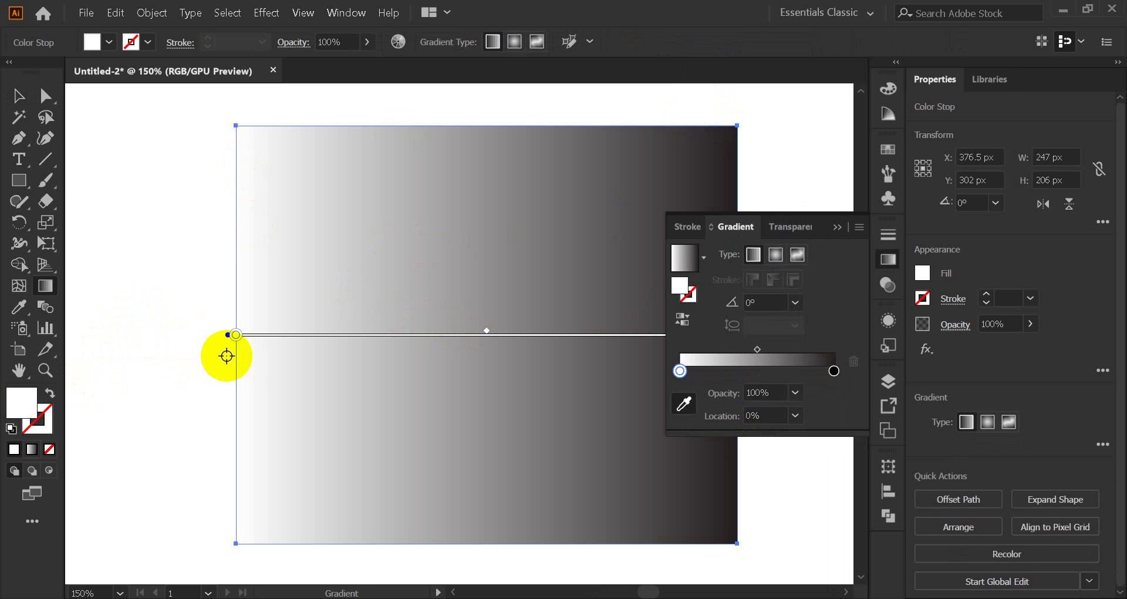
Sample the dark grey area outside the artboard for the starting stop, and sample white from the artboard again.
scroll(237, 336, "down", 2)
scroll(236, 336, "down", 1)
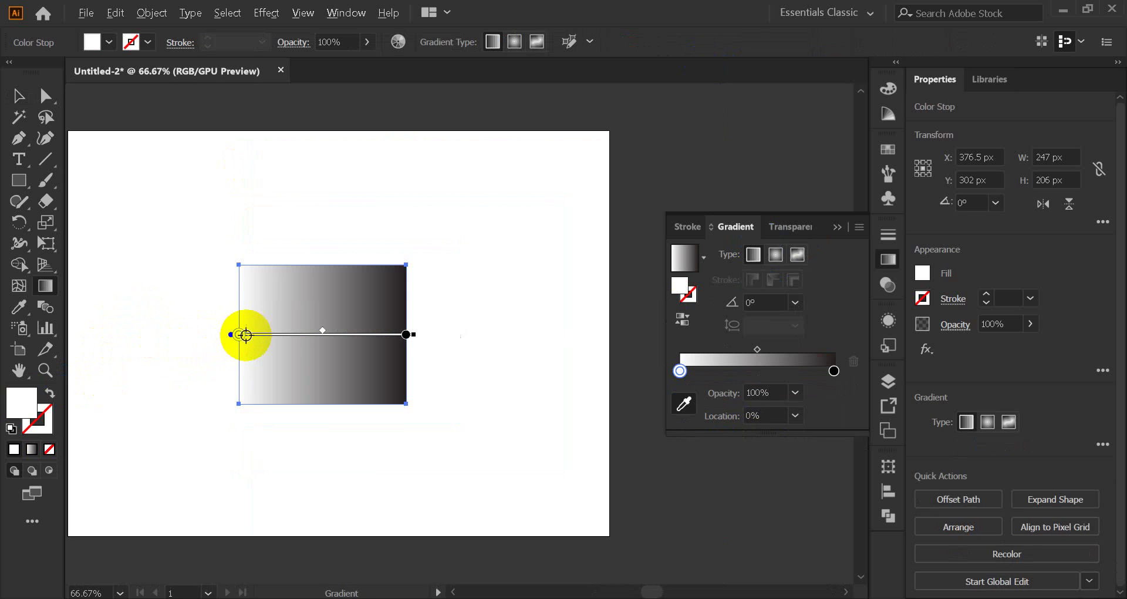
left_click(667, 152)
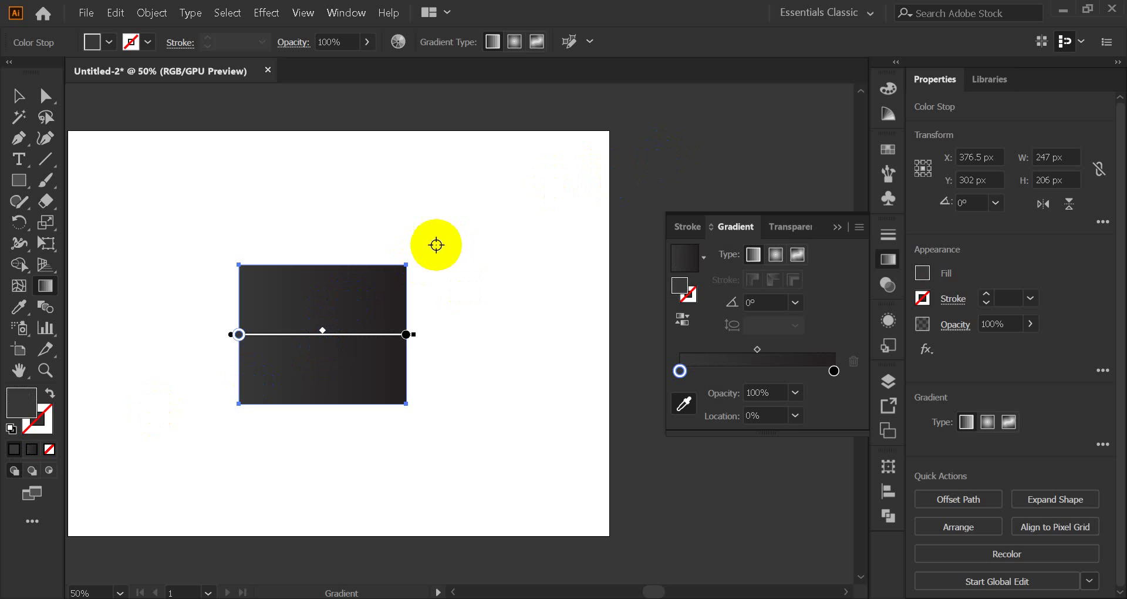
left_click(299, 114)
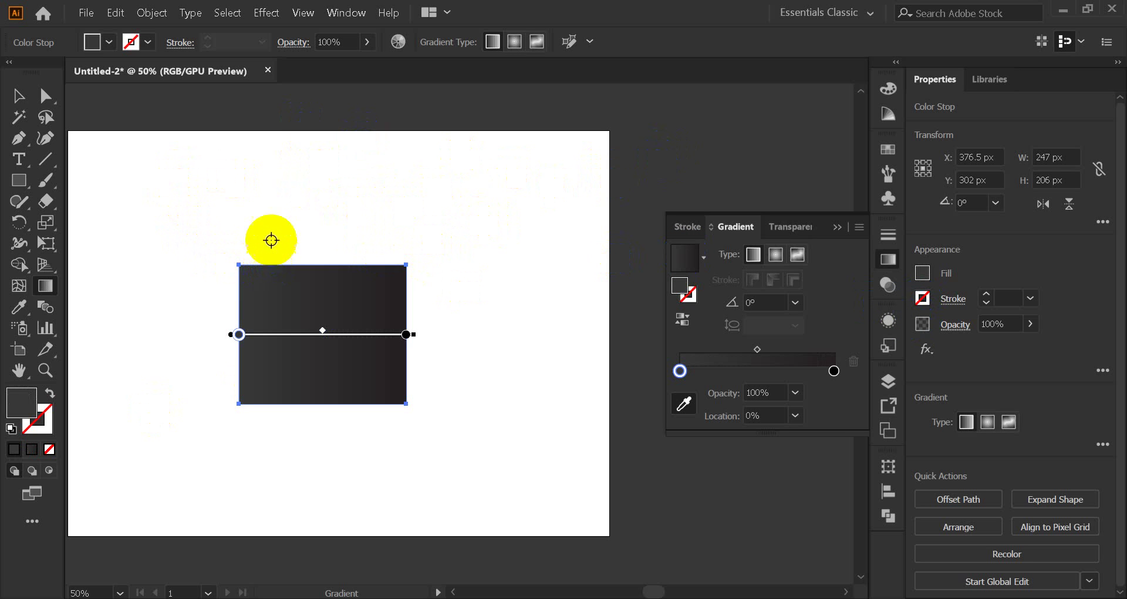
left_click(219, 193)
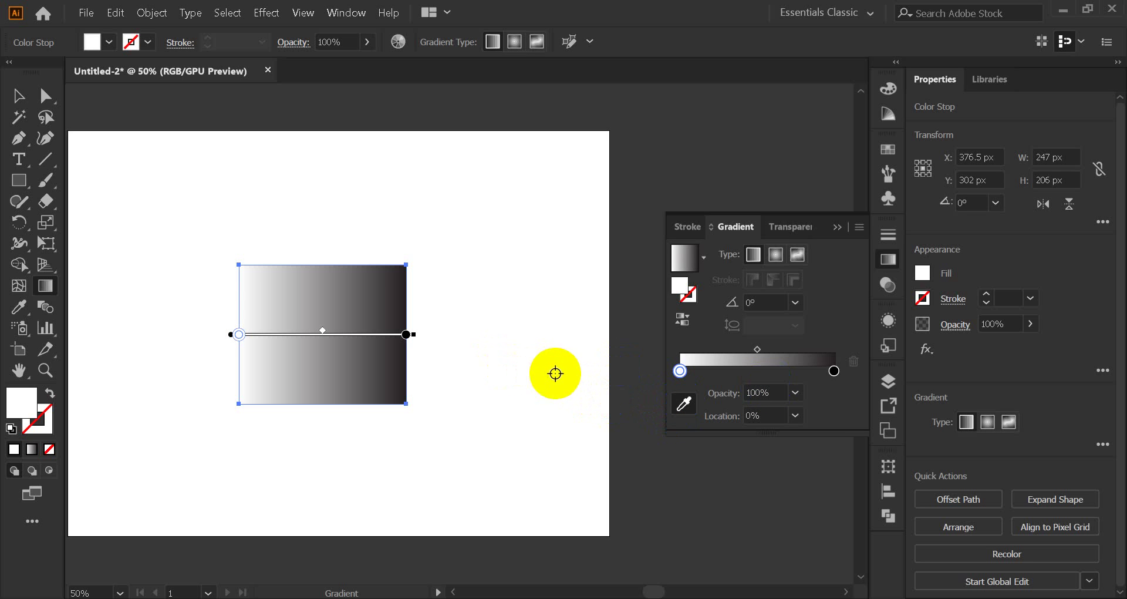
Recolour the gradient's starting stop with the RGB Green swatch.
left_click_drag(625, 380, 679, 370)
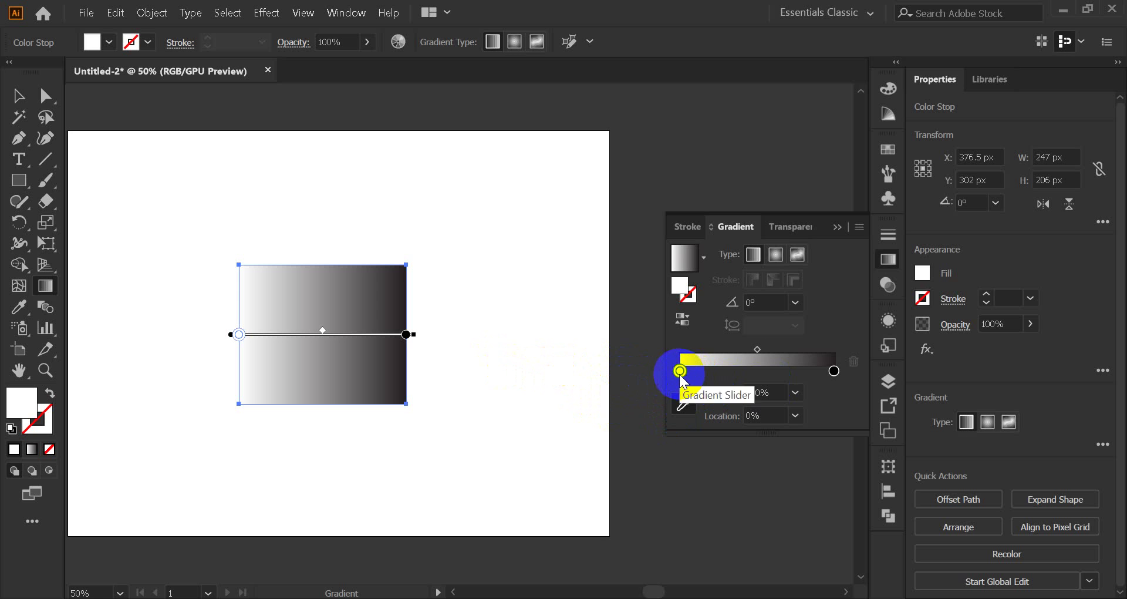
double_click(680, 374)
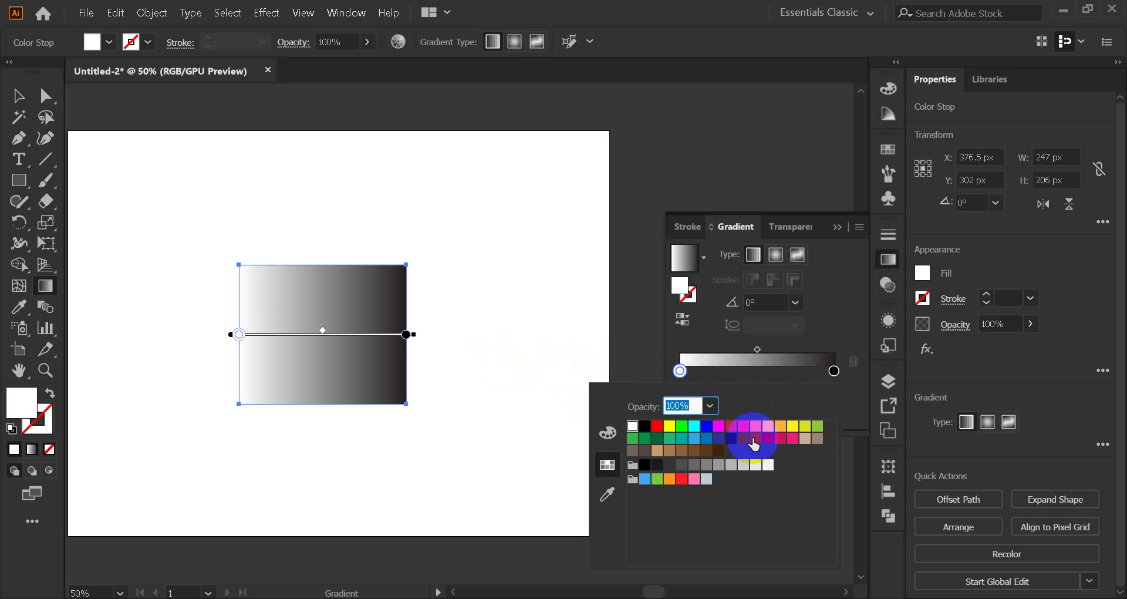
left_click(682, 426)
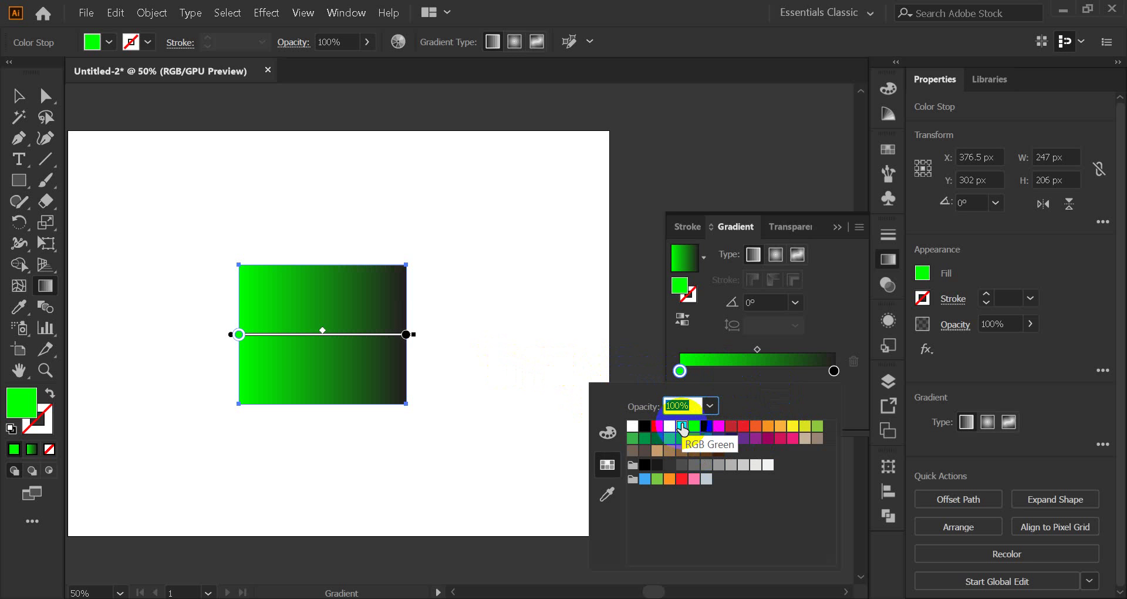
Recolour the gradient's black ending stop with the cyan swatch.
left_click(833, 370)
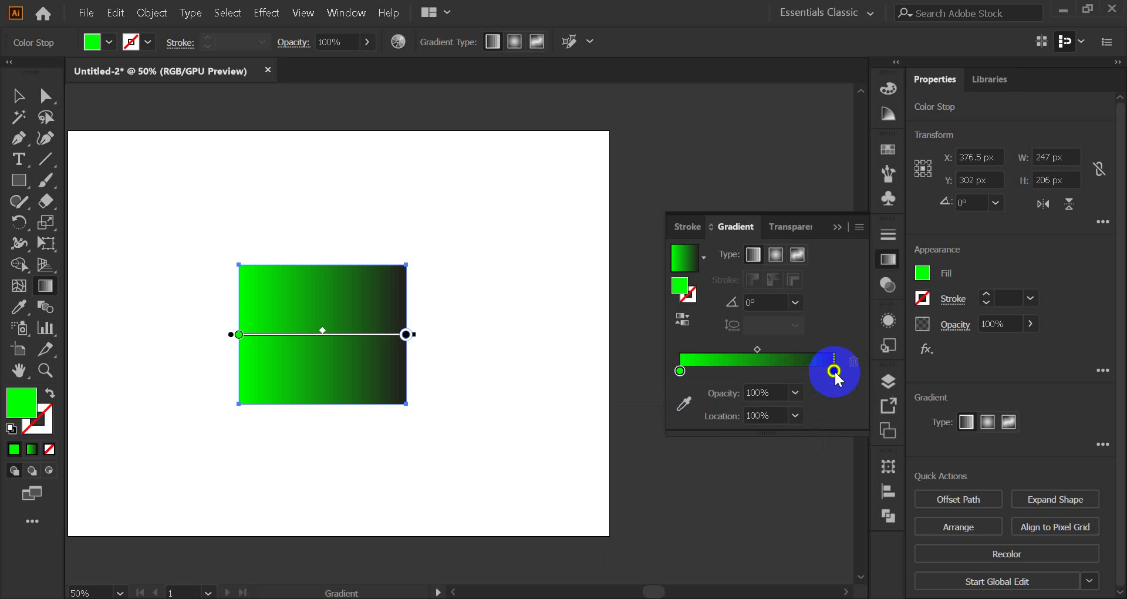
double_click(833, 370)
left_click(679, 371)
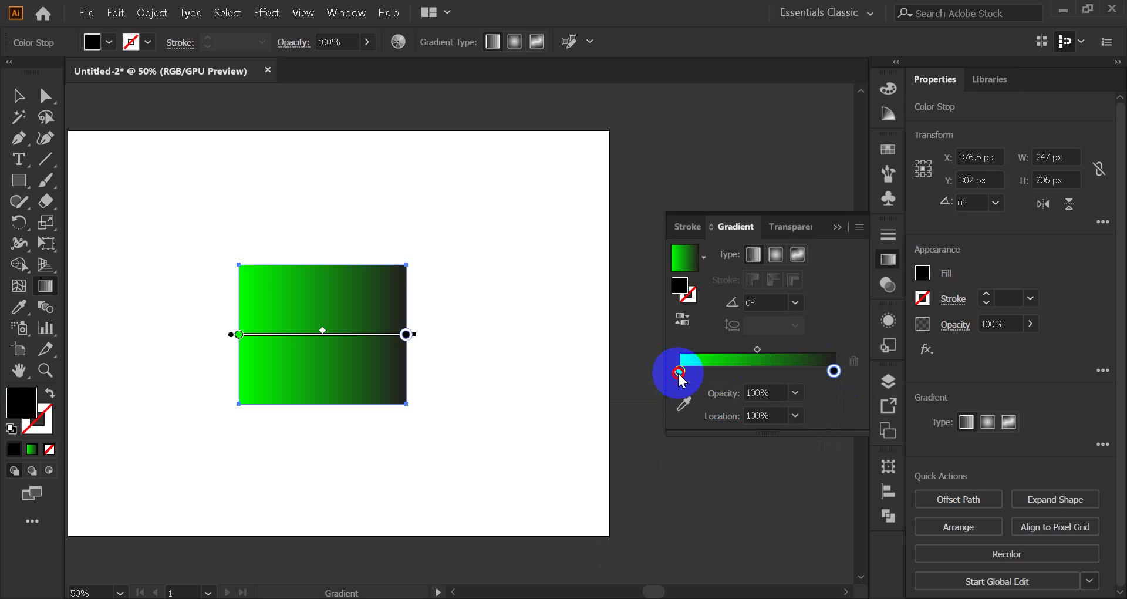
left_click(833, 370)
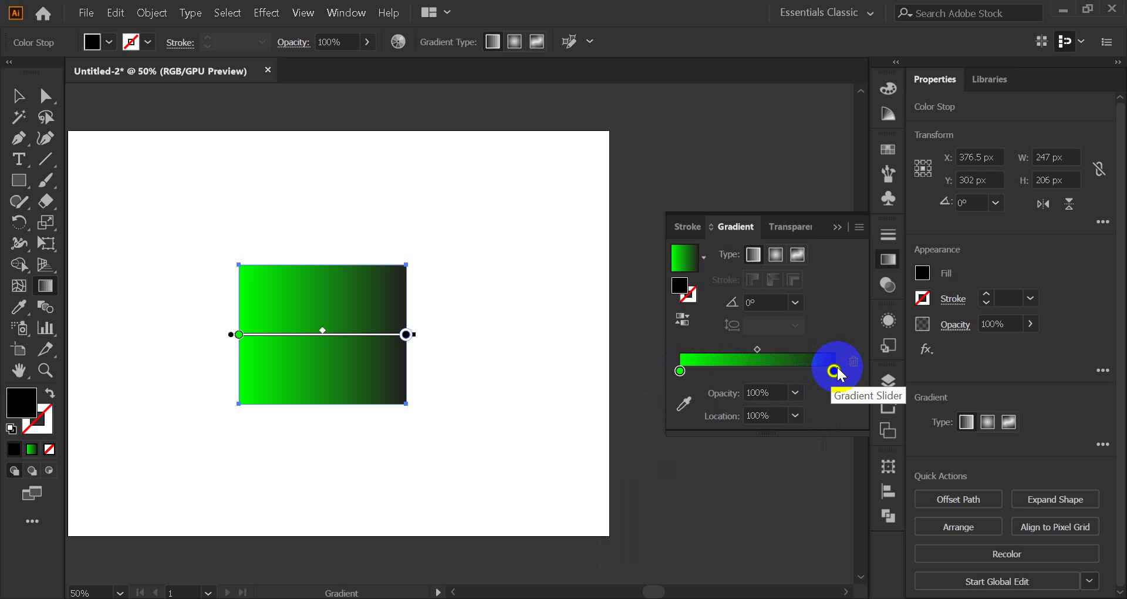
scroll(551, 352, "left", 3)
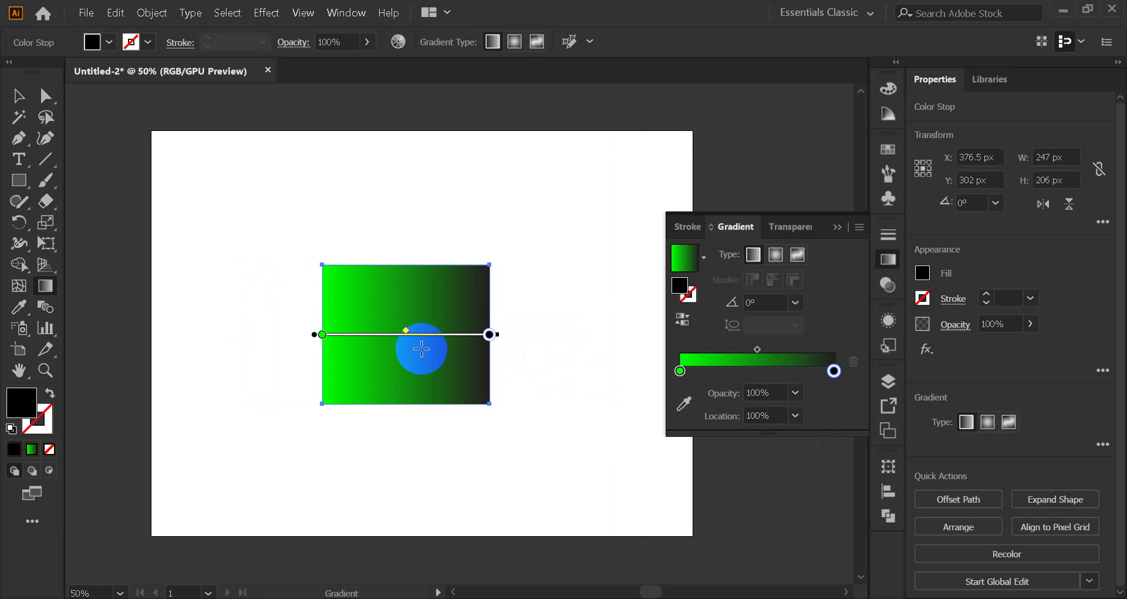
scroll(419, 340, "up", 4)
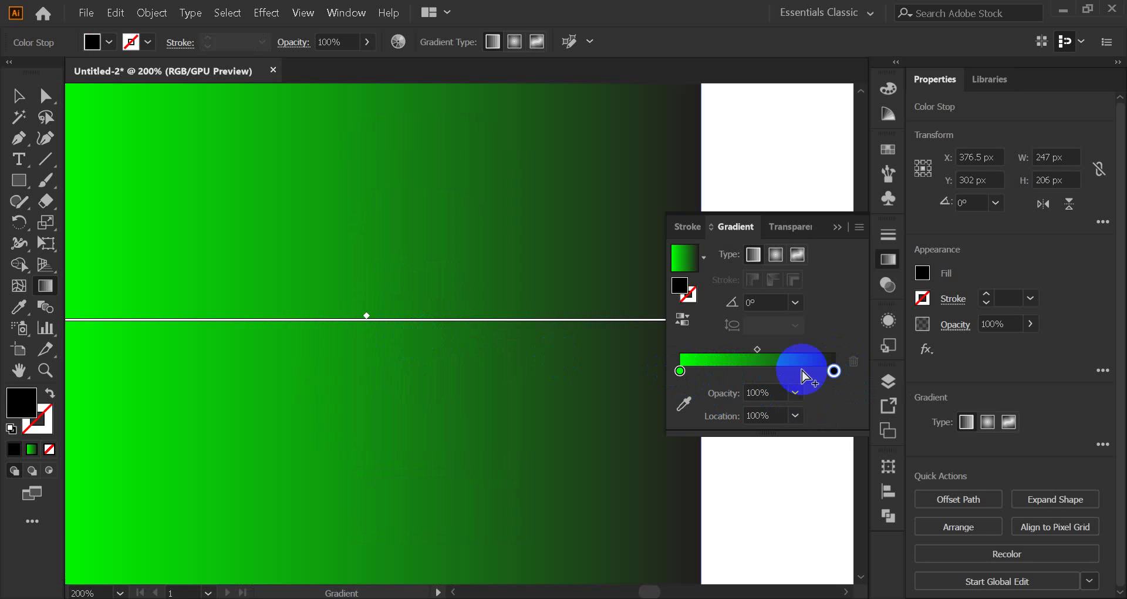
double_click(834, 370)
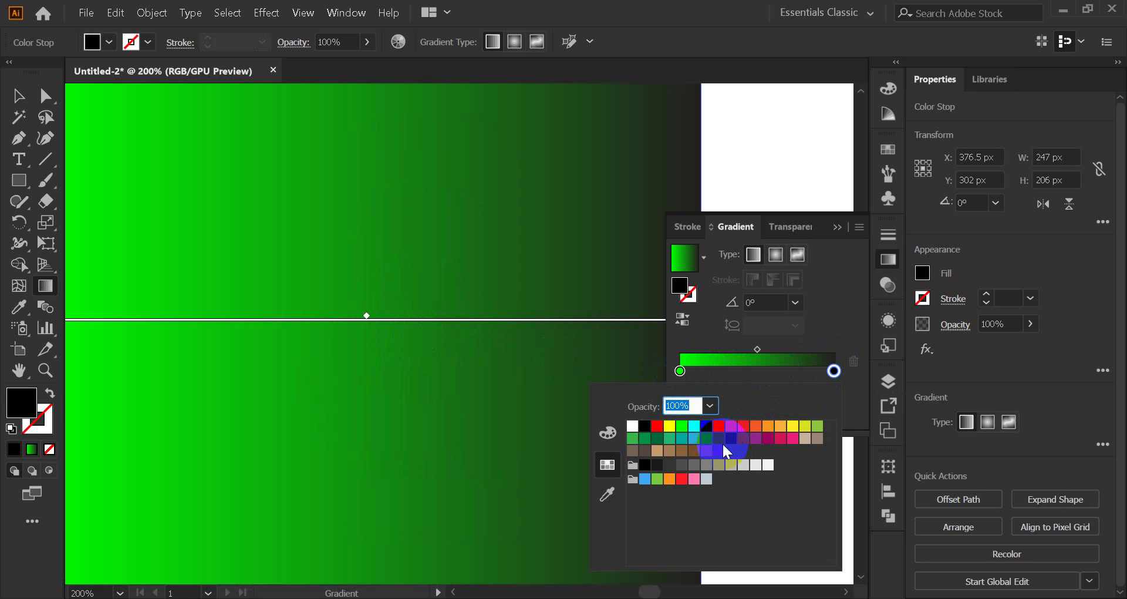
left_click(694, 432)
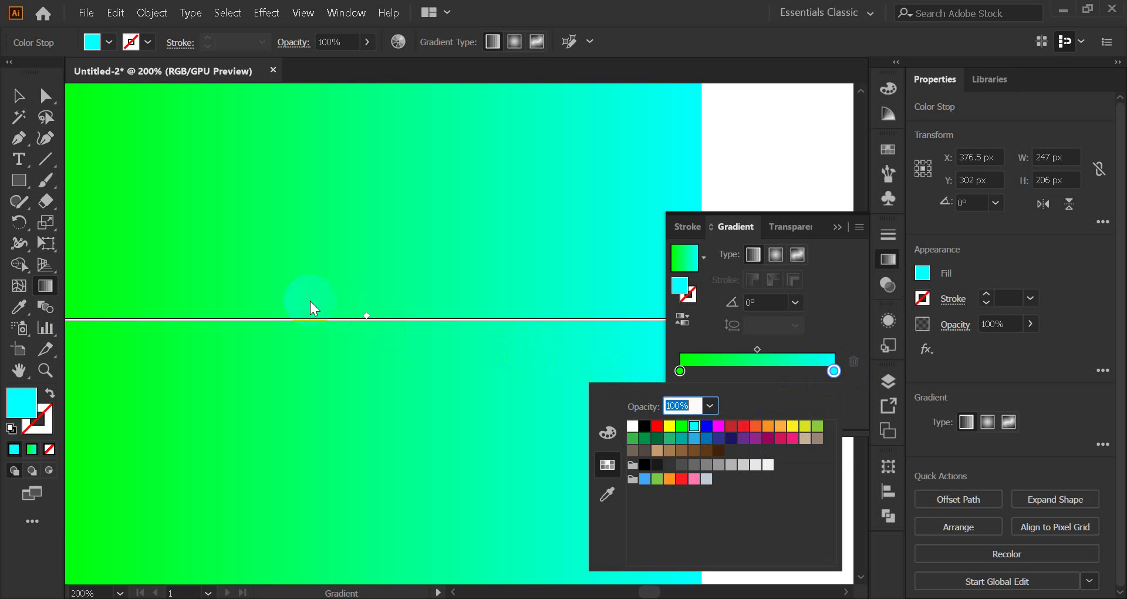
left_click(833, 370)
scroll(317, 311, "down", 1)
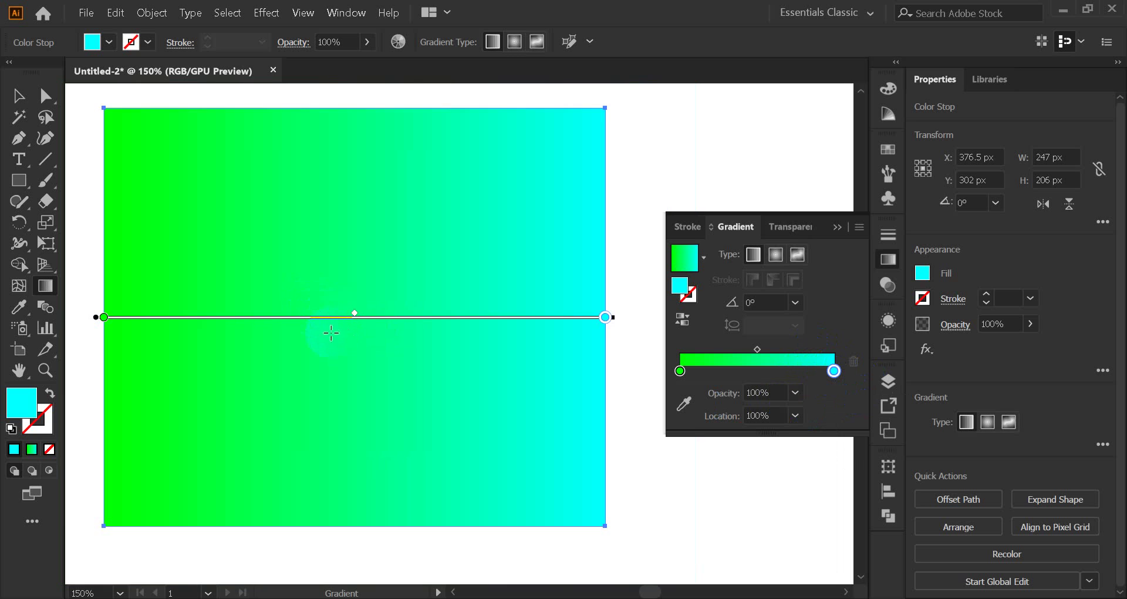
left_click_drag(305, 349, 365, 370)
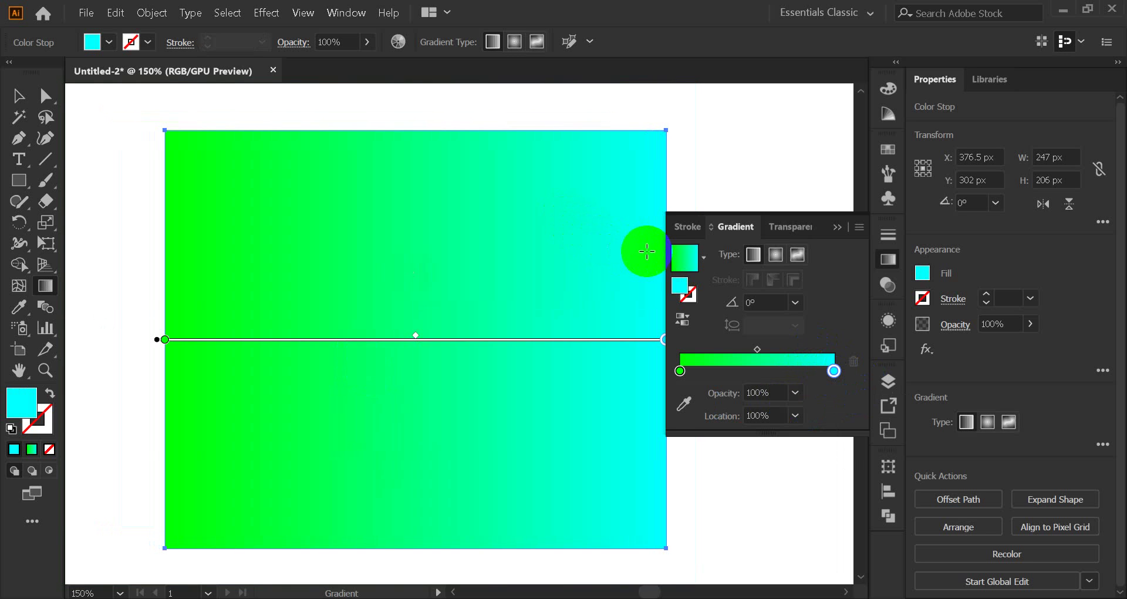
left_click_drag(546, 267, 523, 266)
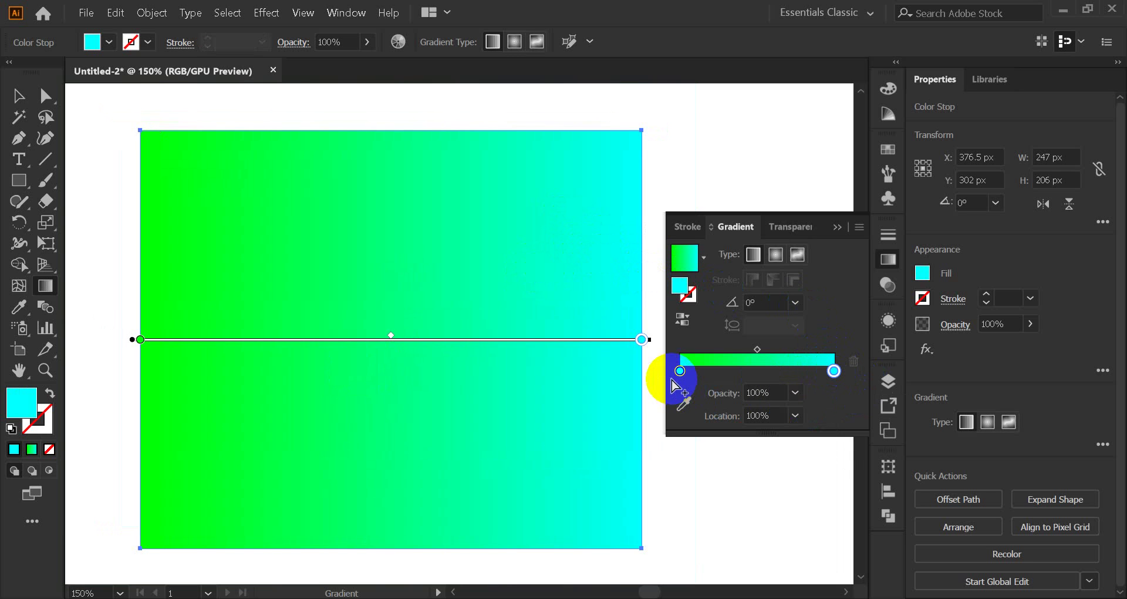
Slide the gradient midpoint towards green to about 22%, towards cyan to about 84%, and back to about 51%.
left_click(756, 348)
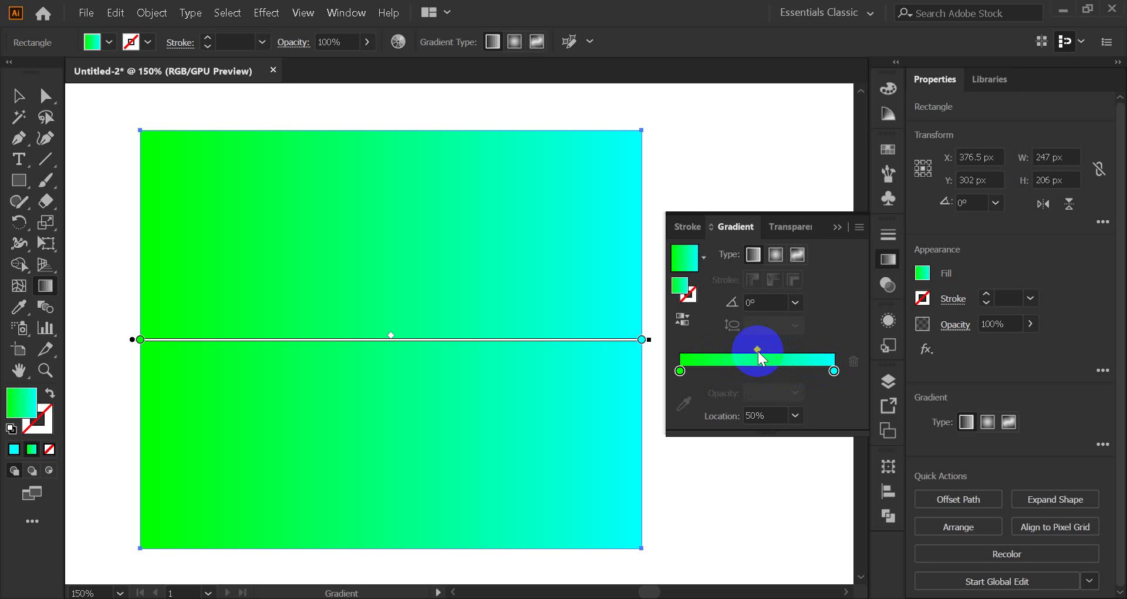
left_click(833, 370)
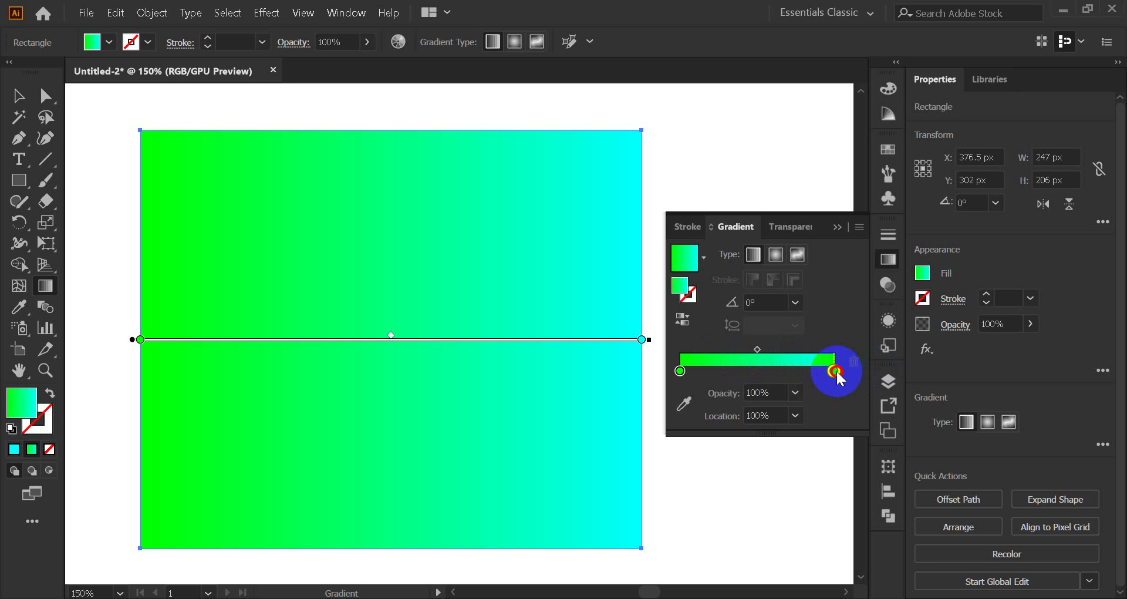
left_click(757, 349)
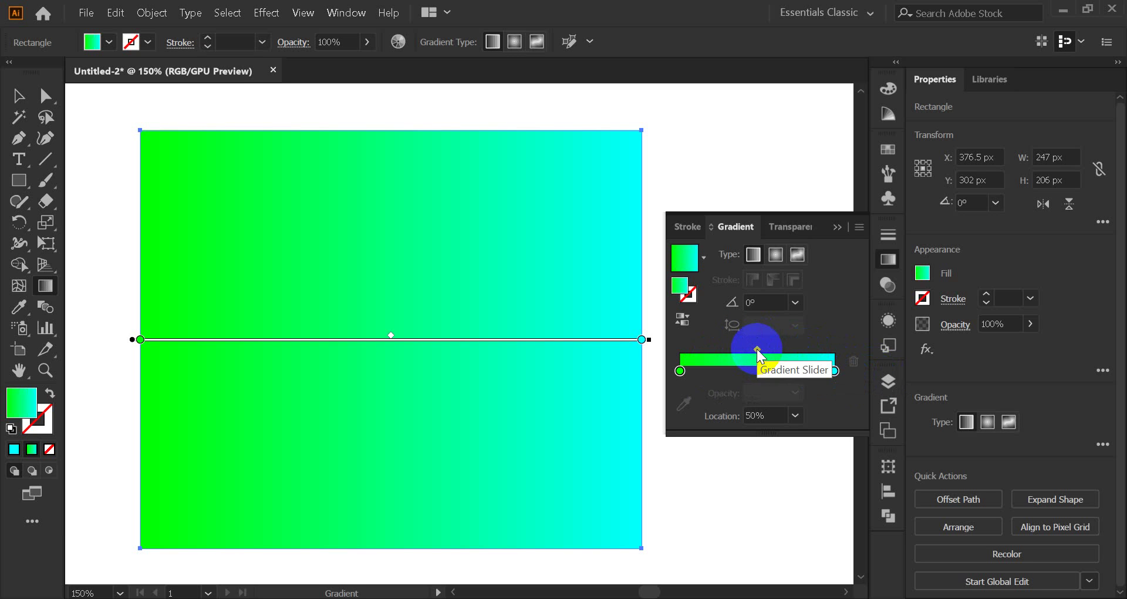
left_click_drag(756, 347, 712, 346)
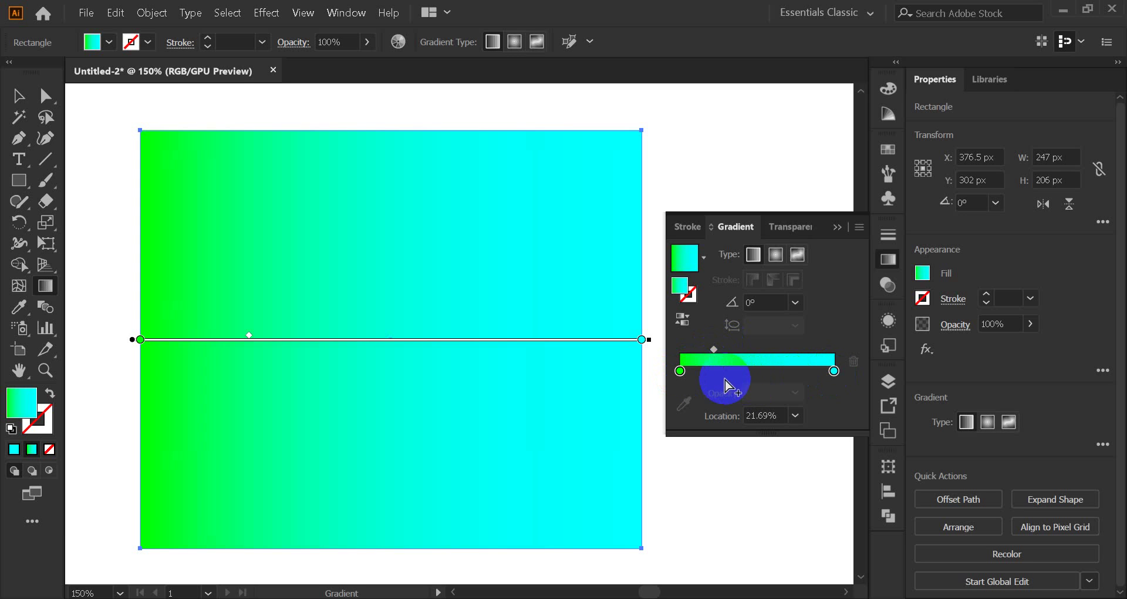
left_click(681, 369)
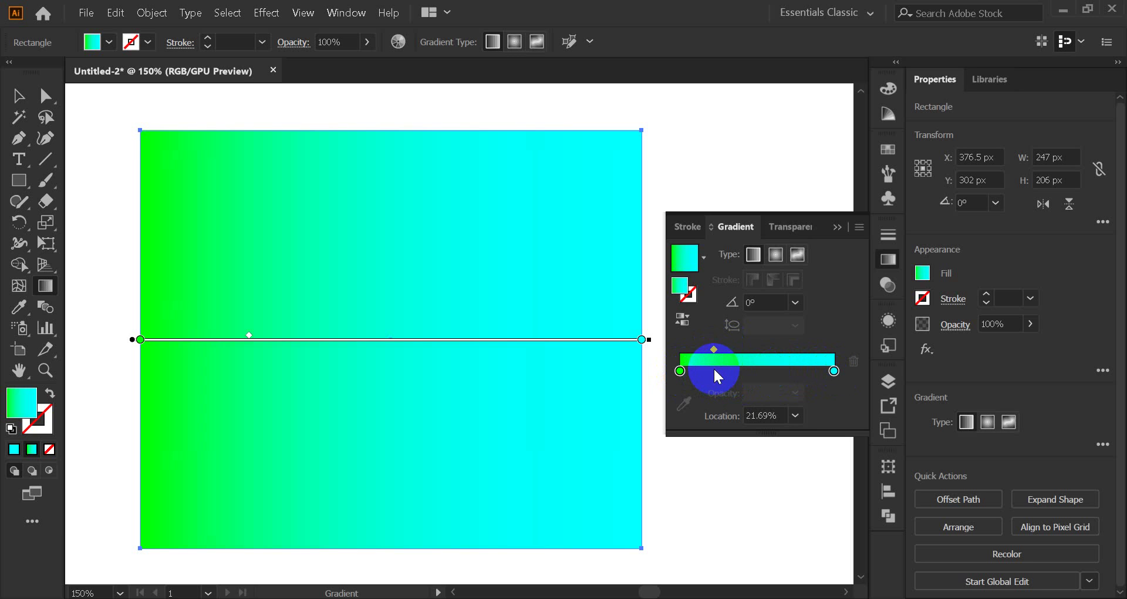
left_click_drag(716, 354, 805, 354)
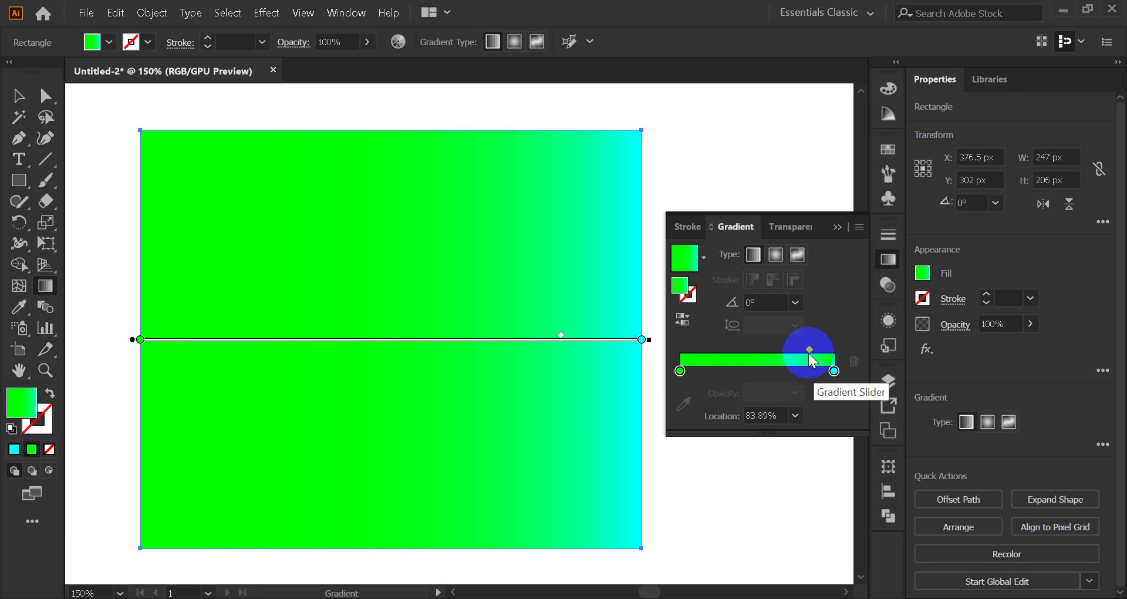
left_click_drag(809, 351, 757, 356)
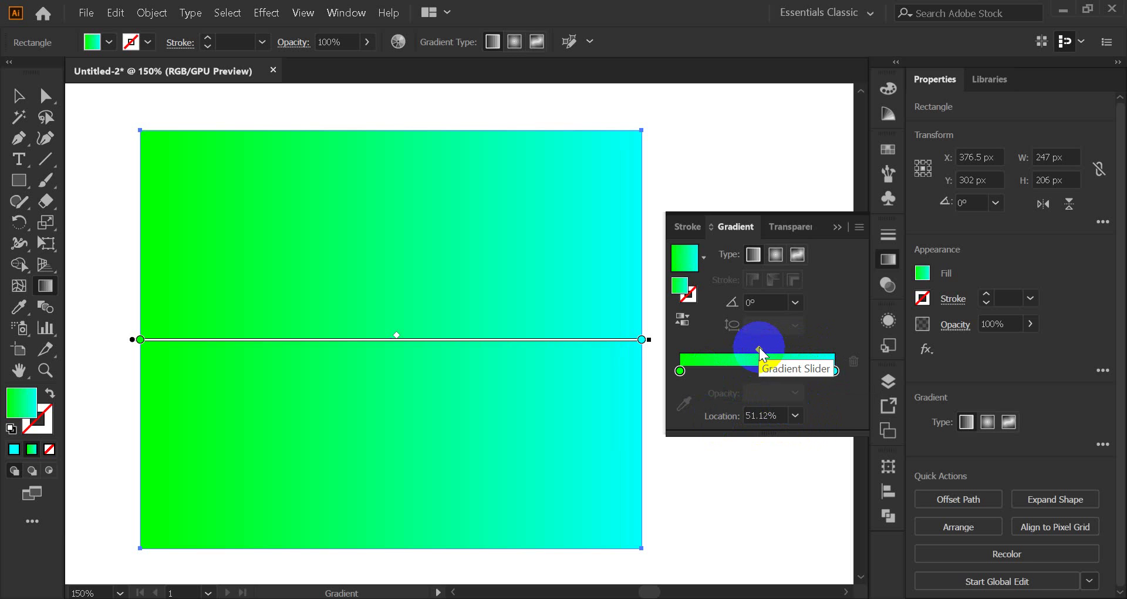
Try the preset midpoint locations 100%, 90% and 60%, and return the gradient midpoint to 50%.
left_click(797, 418)
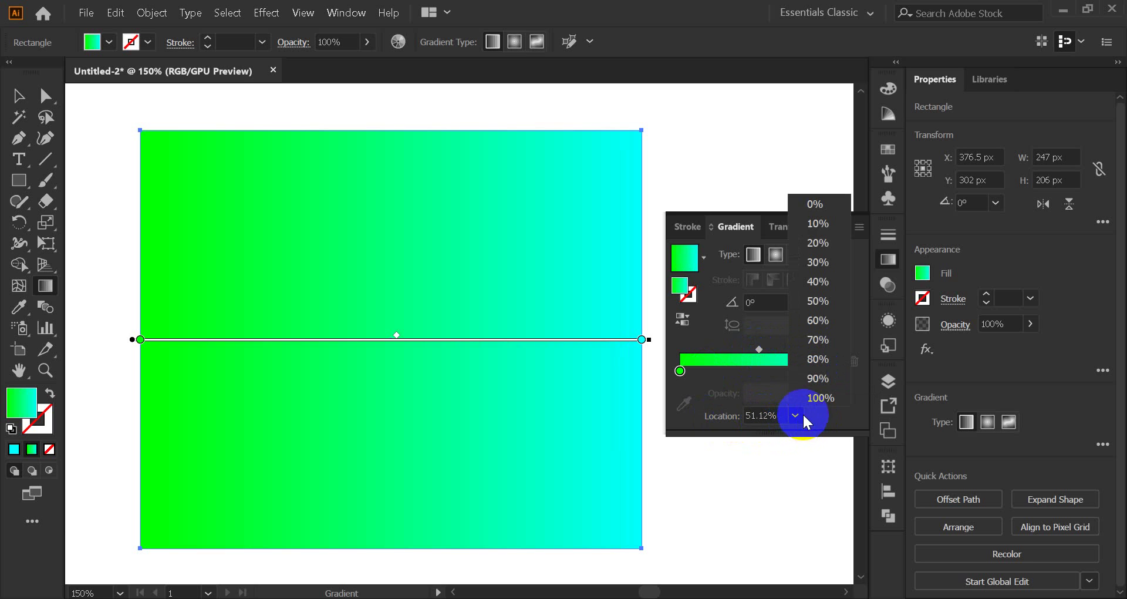
left_click(812, 397)
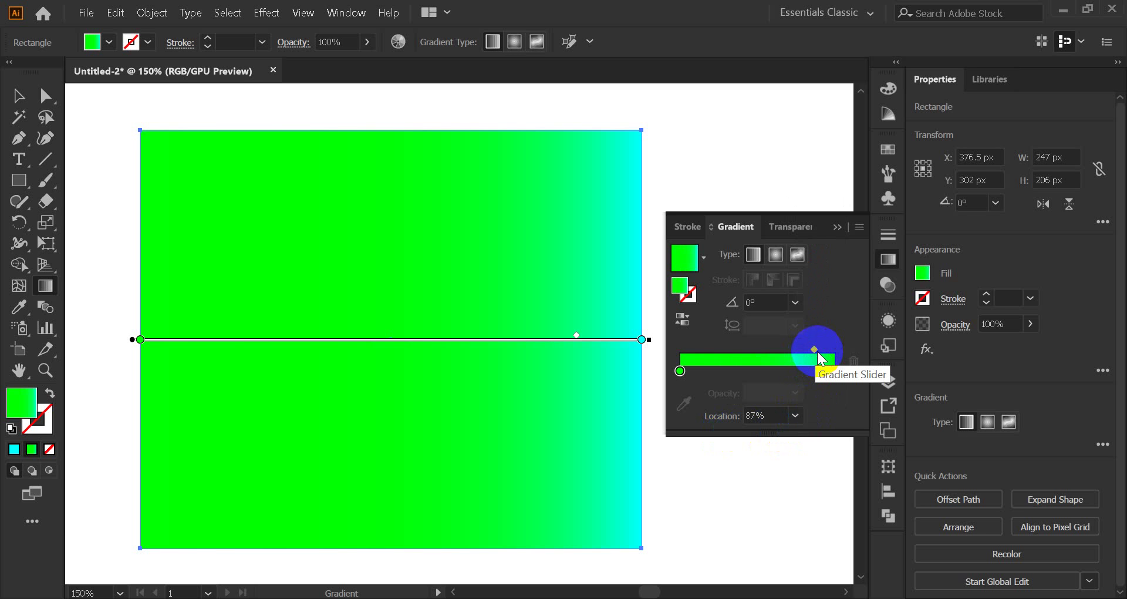
left_click(795, 415)
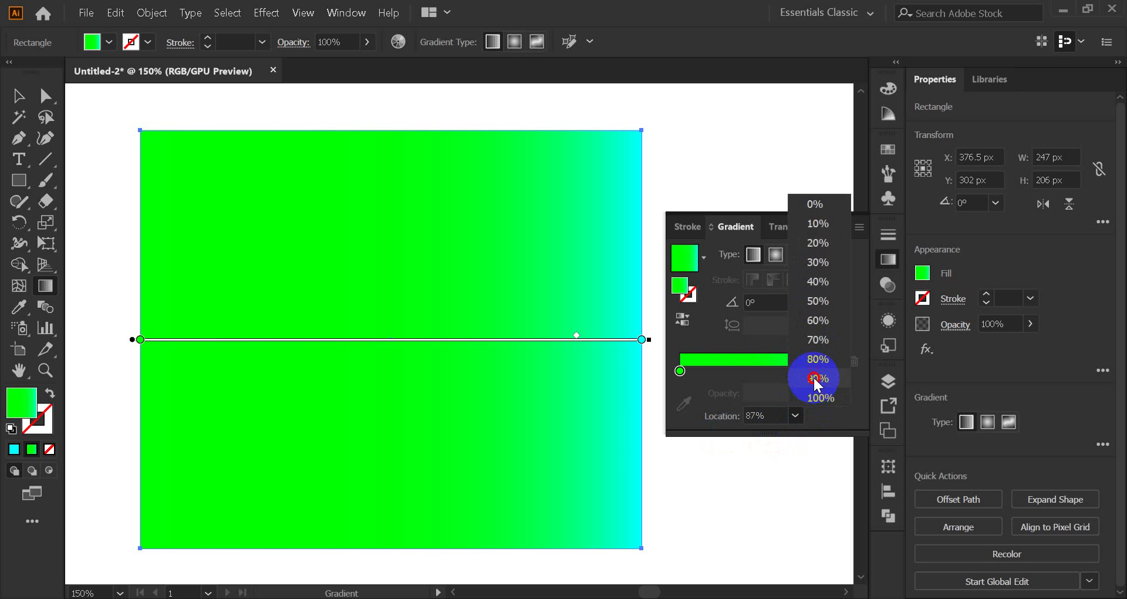
left_click(815, 378)
left_click(795, 416)
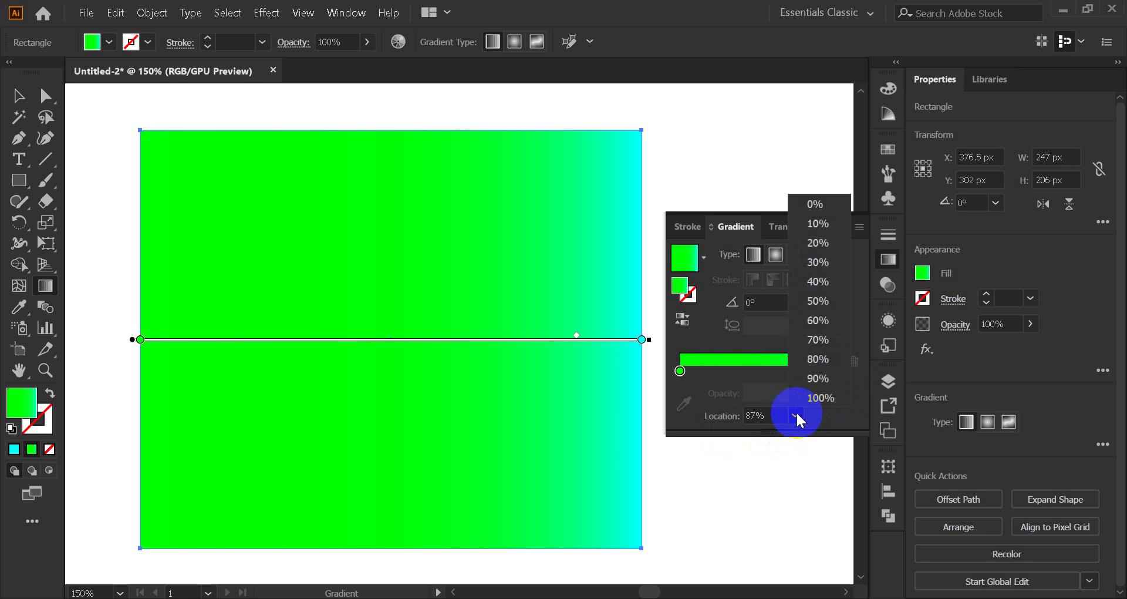
left_click(815, 320)
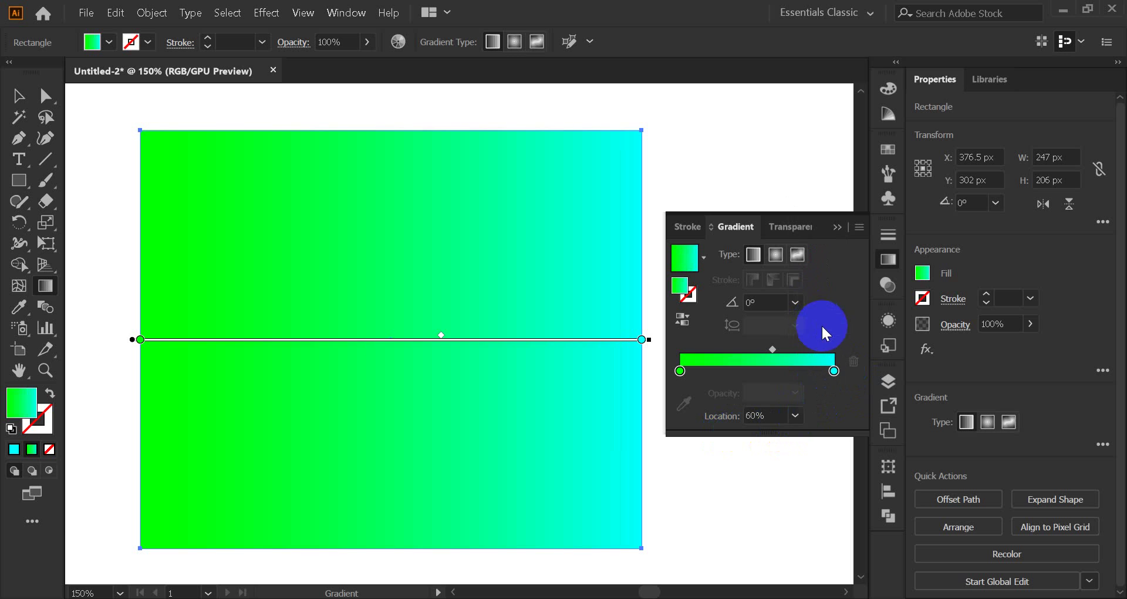
left_click(794, 415)
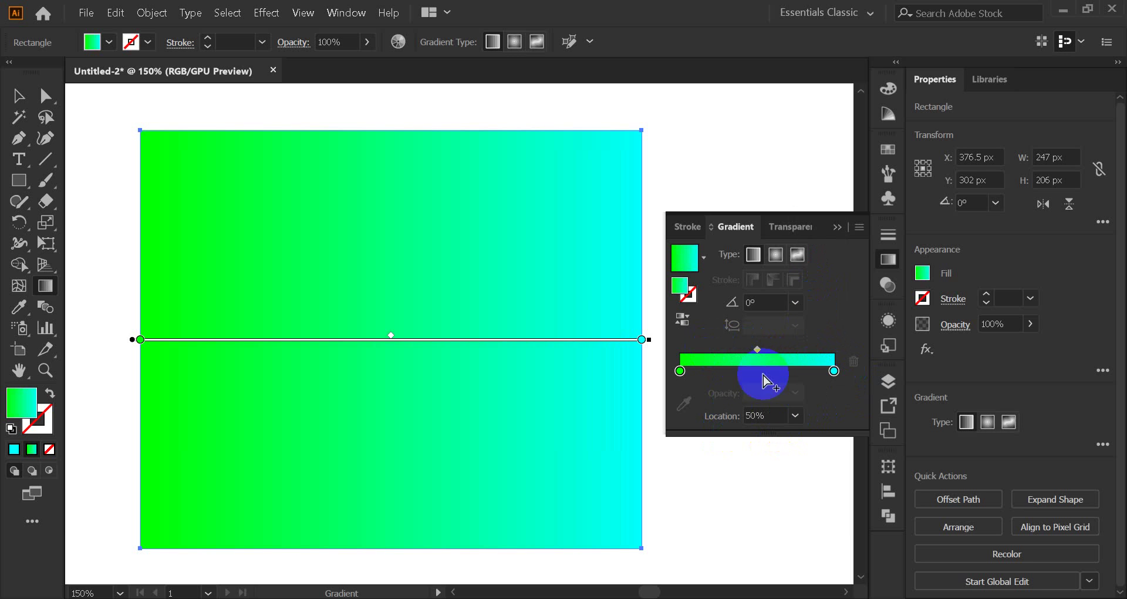
Set the gradient midpoint to its 13% location near the green stop, choosing the 0% and 10% presets.
left_click(794, 415)
left_click(826, 206)
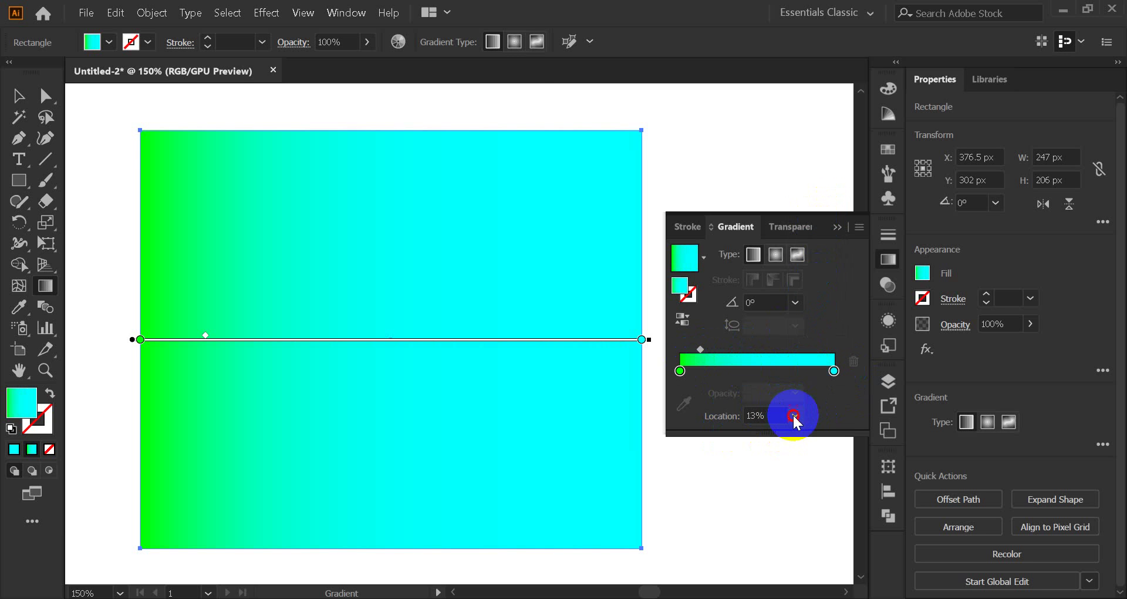
left_click(793, 415)
left_click(819, 222)
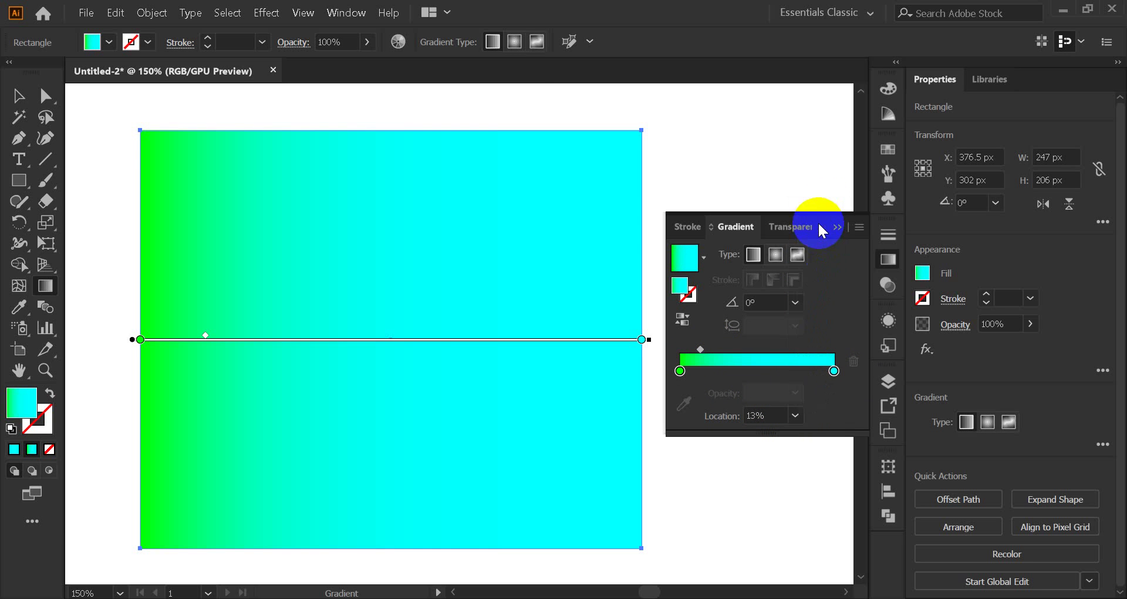
Set the gradient midpoint to 50%, try the 100% preset, and return the midpoint to about 50%.
left_click(795, 415)
left_click(822, 297)
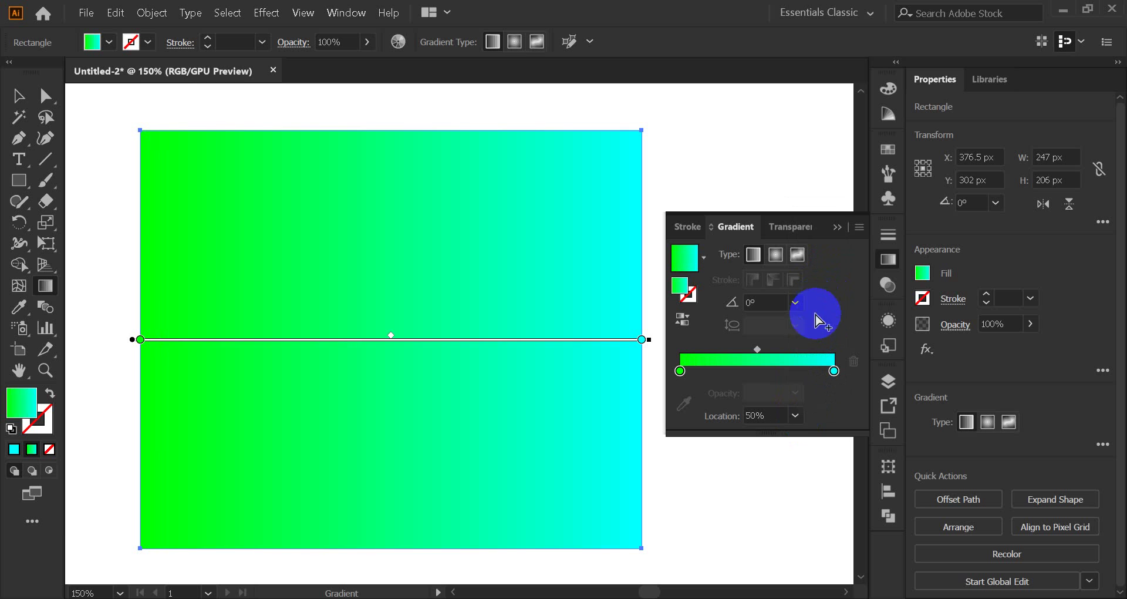
left_click(792, 419)
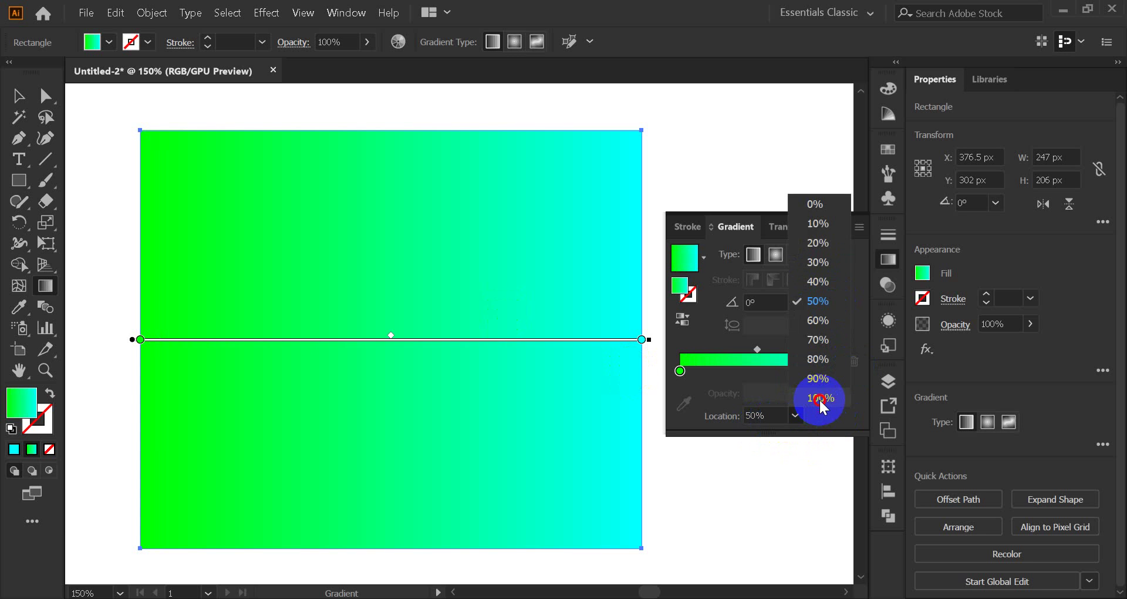
left_click(819, 398)
left_click(796, 414)
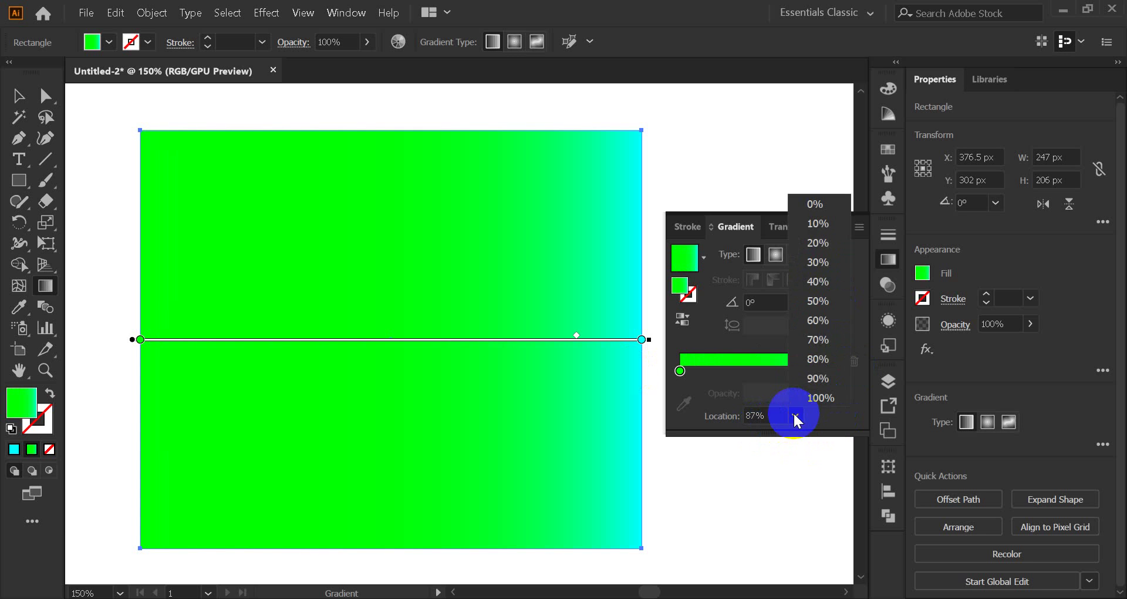
left_click(818, 301)
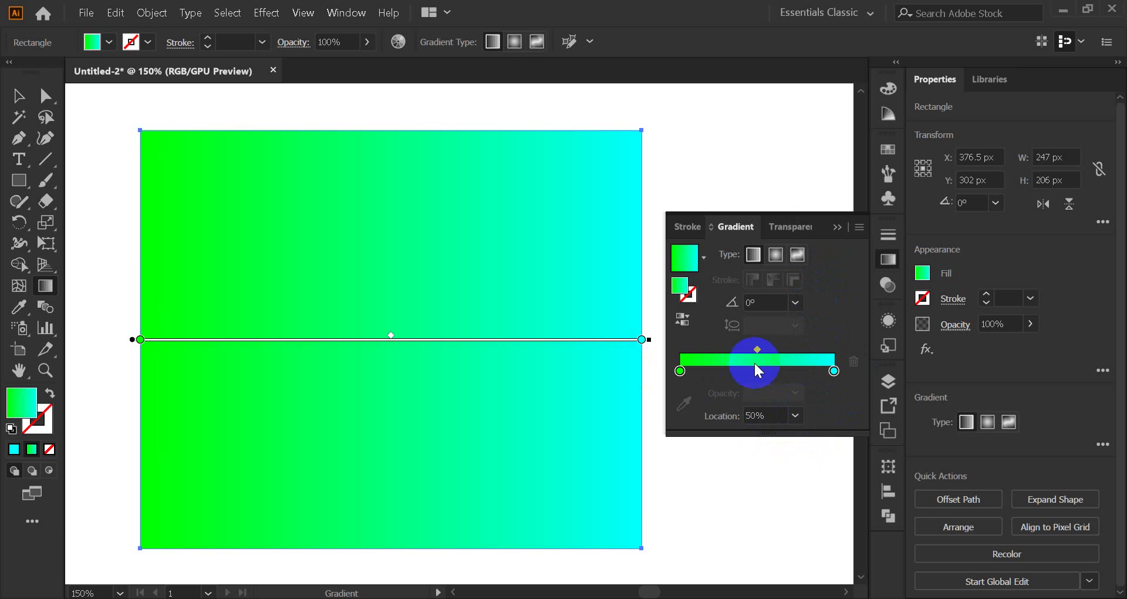
mouse_move(757, 349)
left_mouse_down()
mouse_move(740, 347)
mouse_move(757, 350)
left_mouse_up()
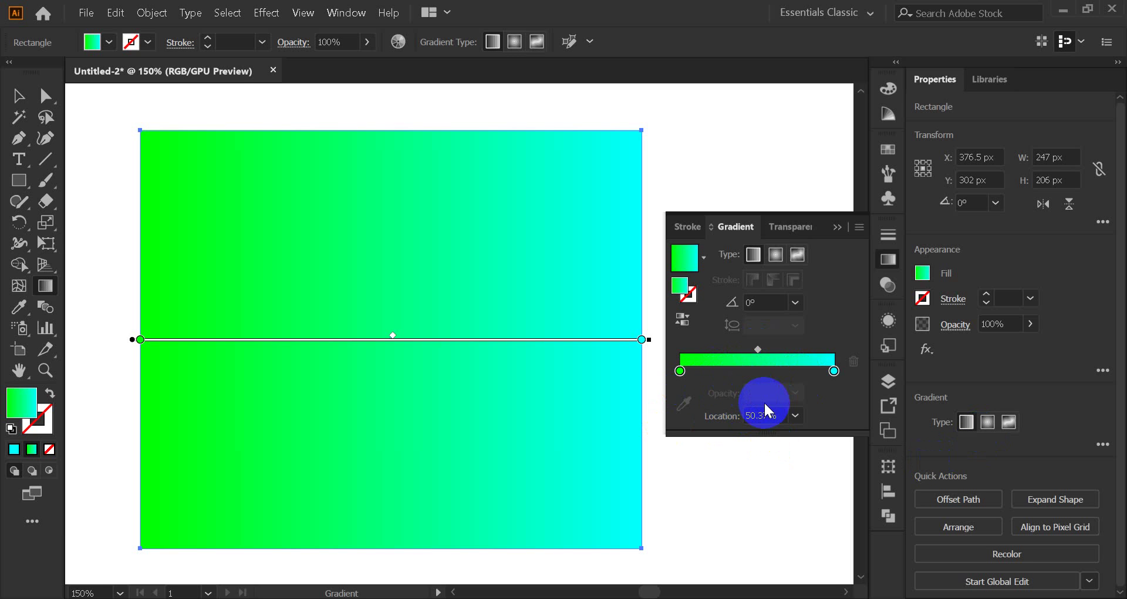
Add two colour stops to the gradient at about 26% and 75%, and recolour the 26% stop with RGB Magenta.
left_click(720, 372)
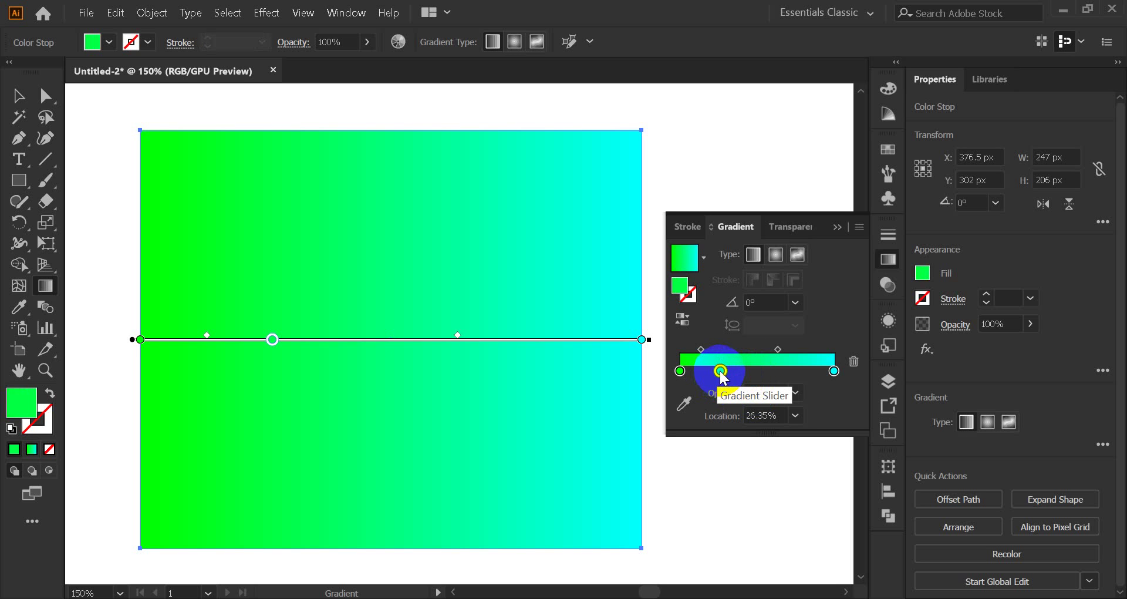
left_click(795, 370)
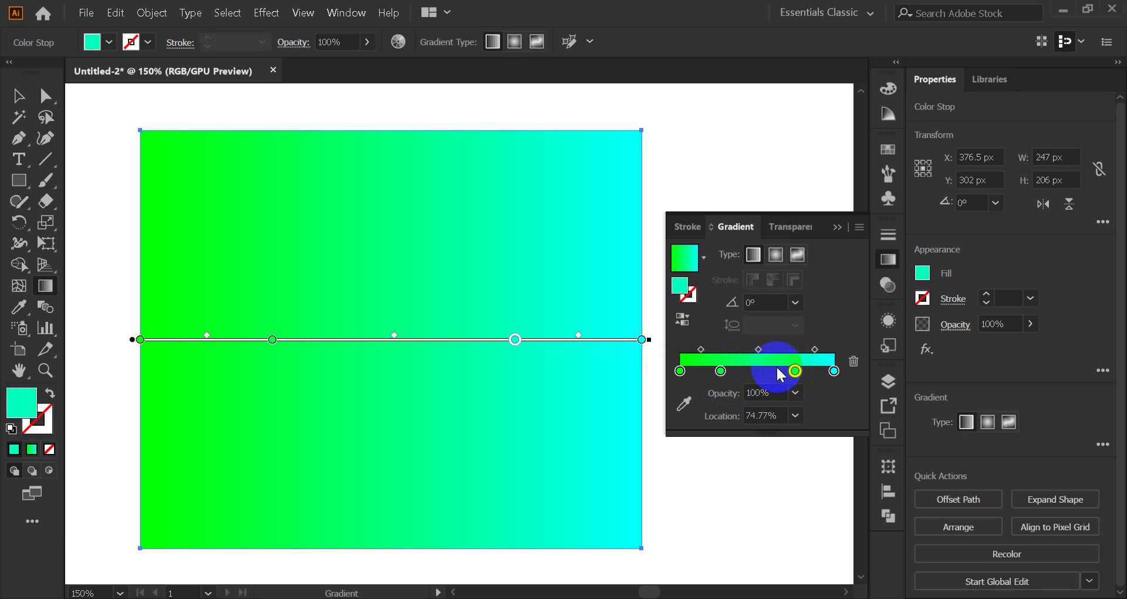
double_click(720, 371)
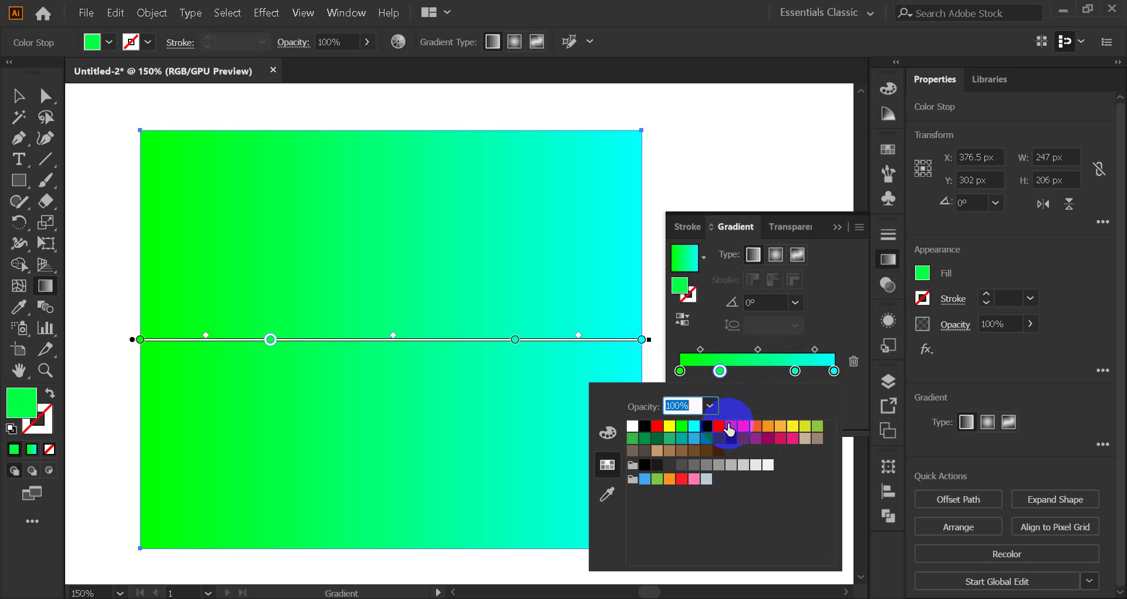
left_click(719, 425)
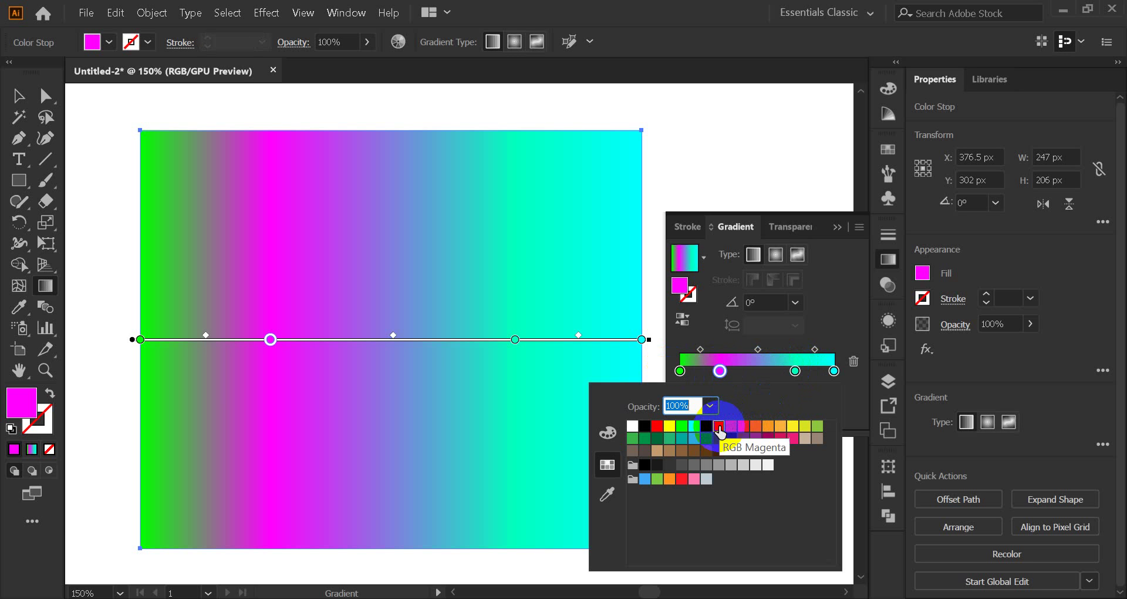
Recolour the new stop at about 75% with the yellow swatch, after trying the pink R=255 G=123 B=172 swatch.
double_click(794, 371)
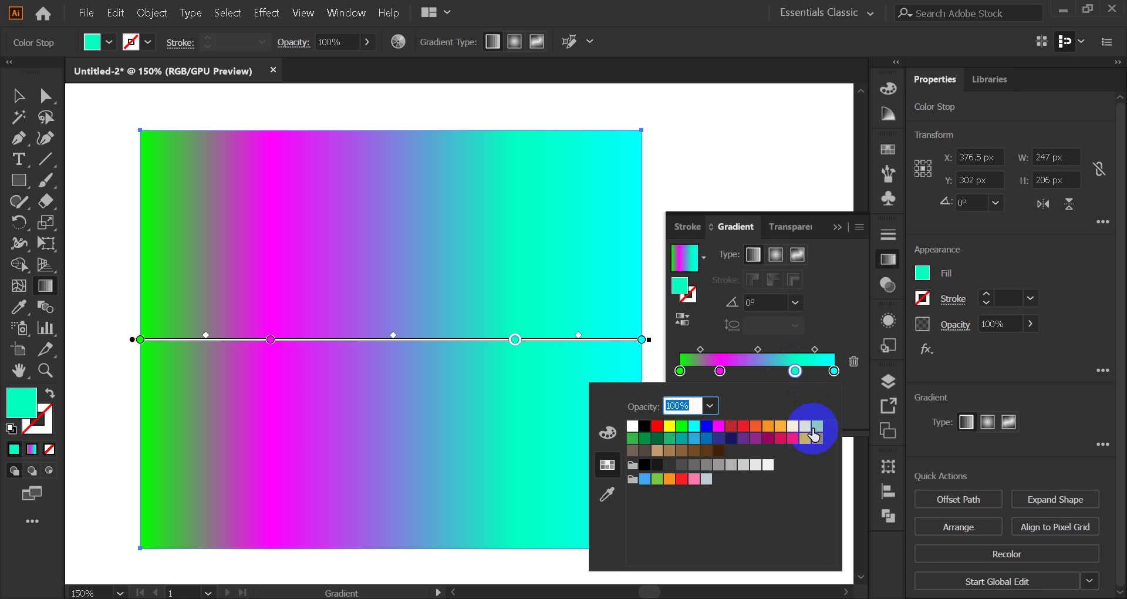
left_click(693, 480)
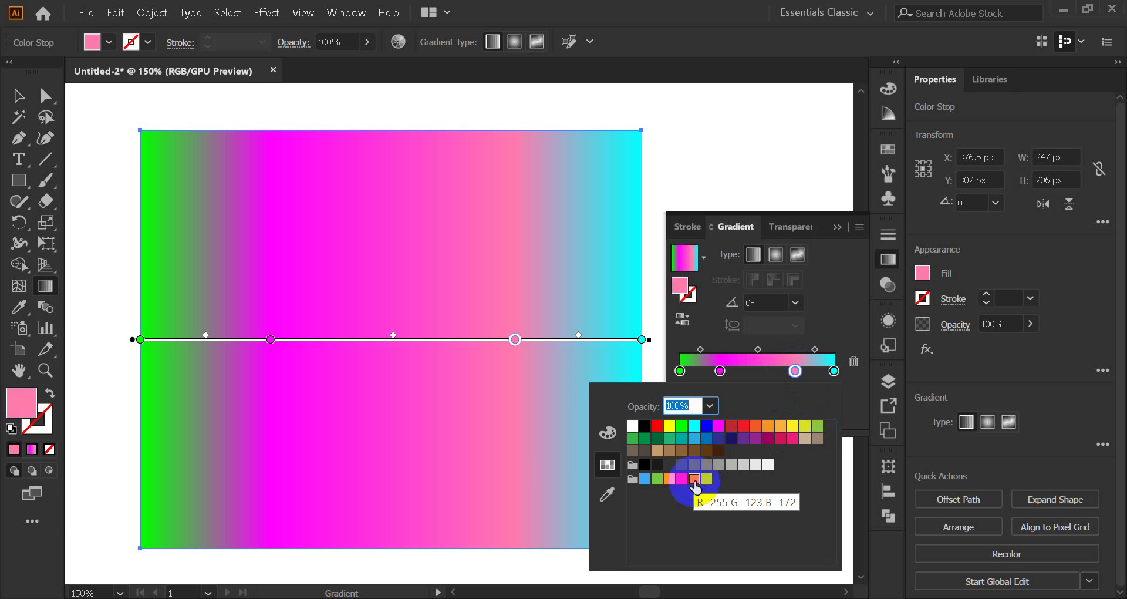
left_click(792, 426)
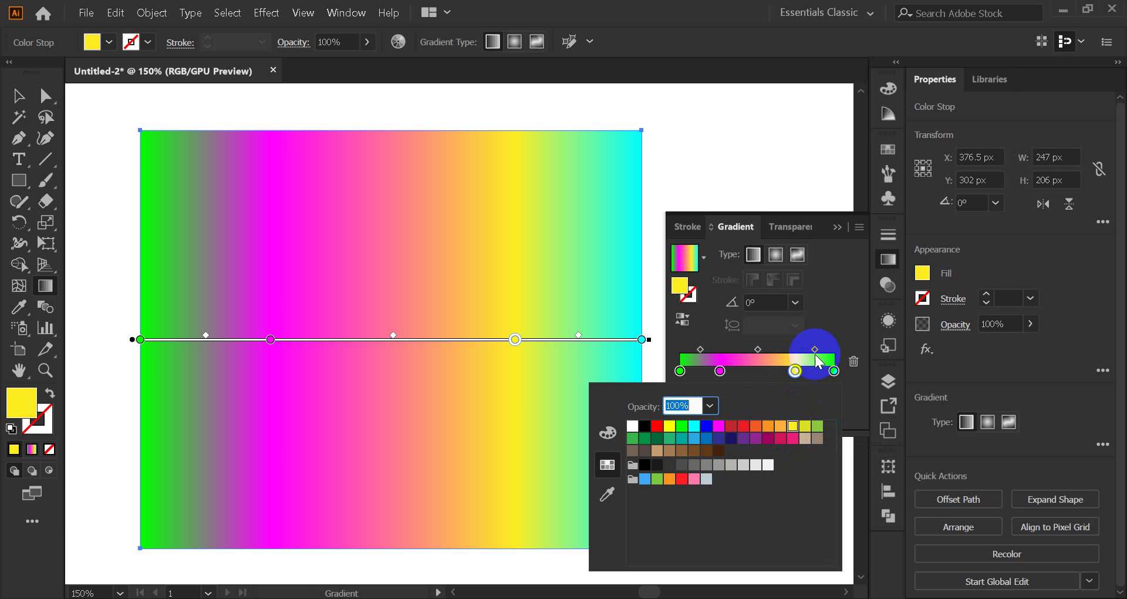
left_click(795, 373)
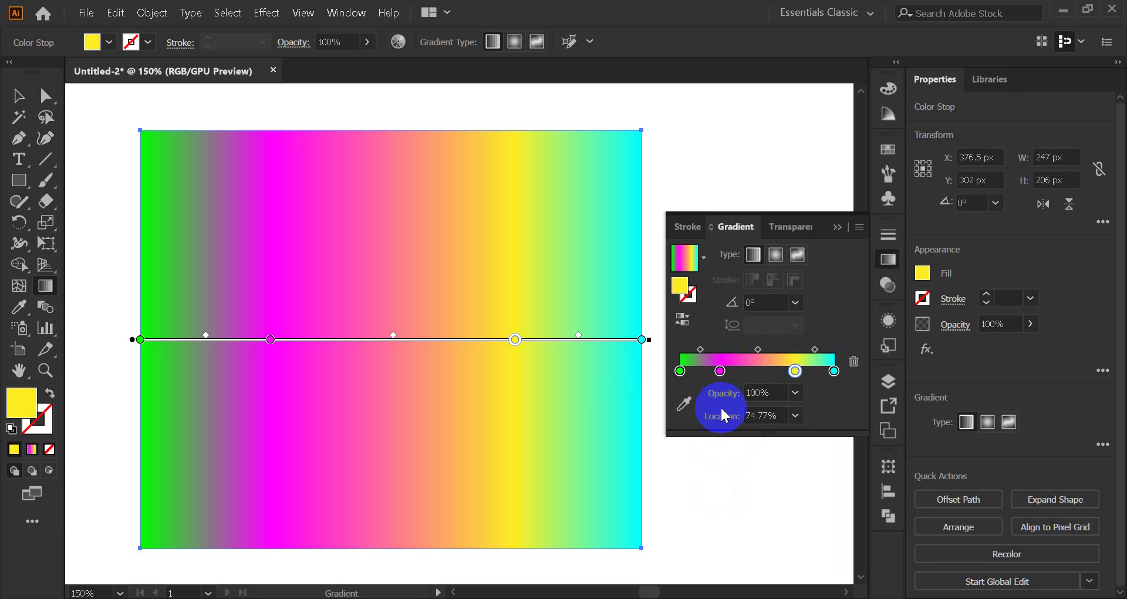
Select the green, magenta, yellow and cyan colour stops in turn to review the settings of each.
left_click(680, 371)
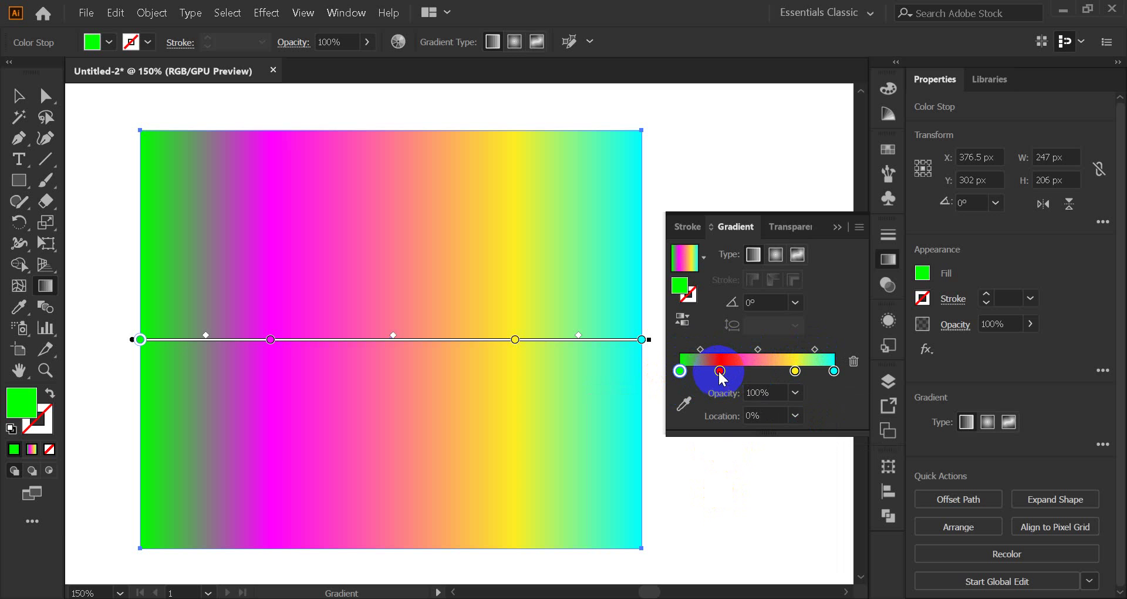
left_click(719, 371)
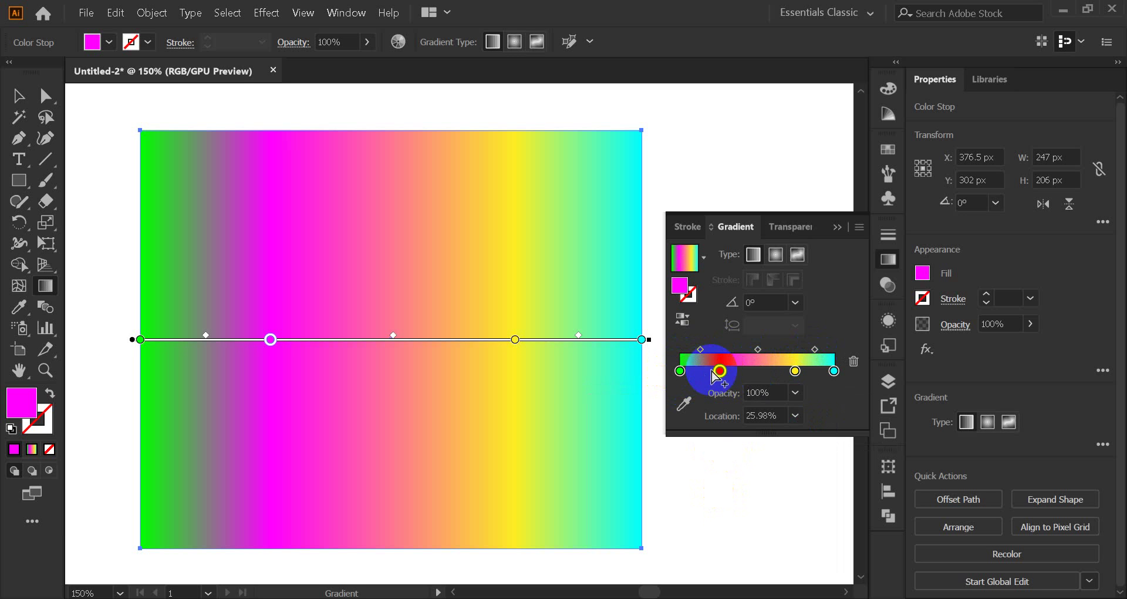
left_click(795, 372)
left_click(835, 372)
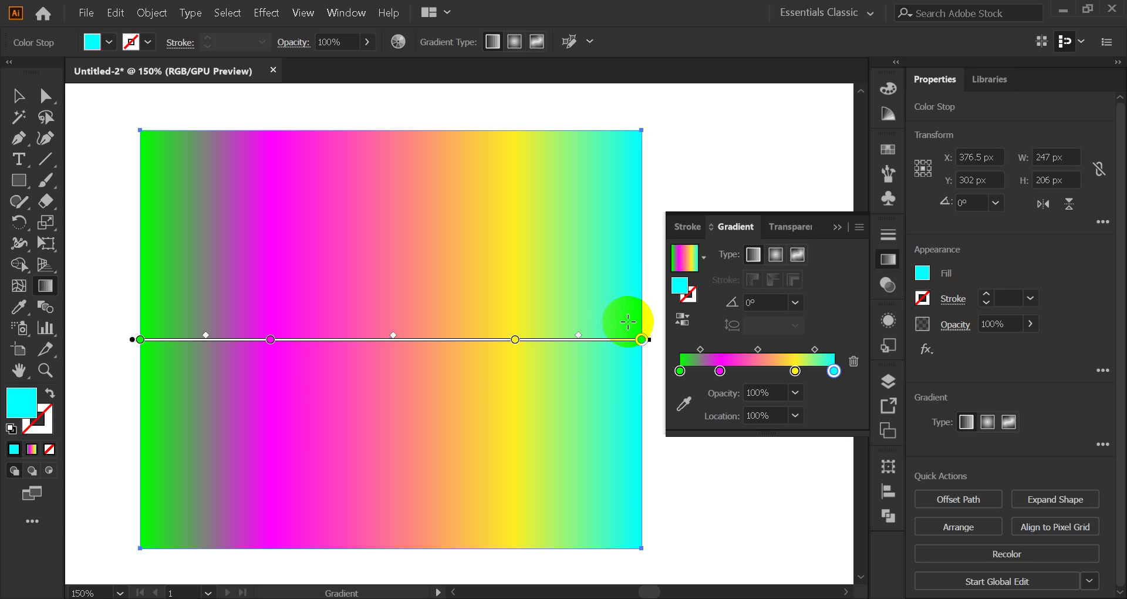
Set the opacity of the gradient's green starting stop to 50%.
left_click(680, 371)
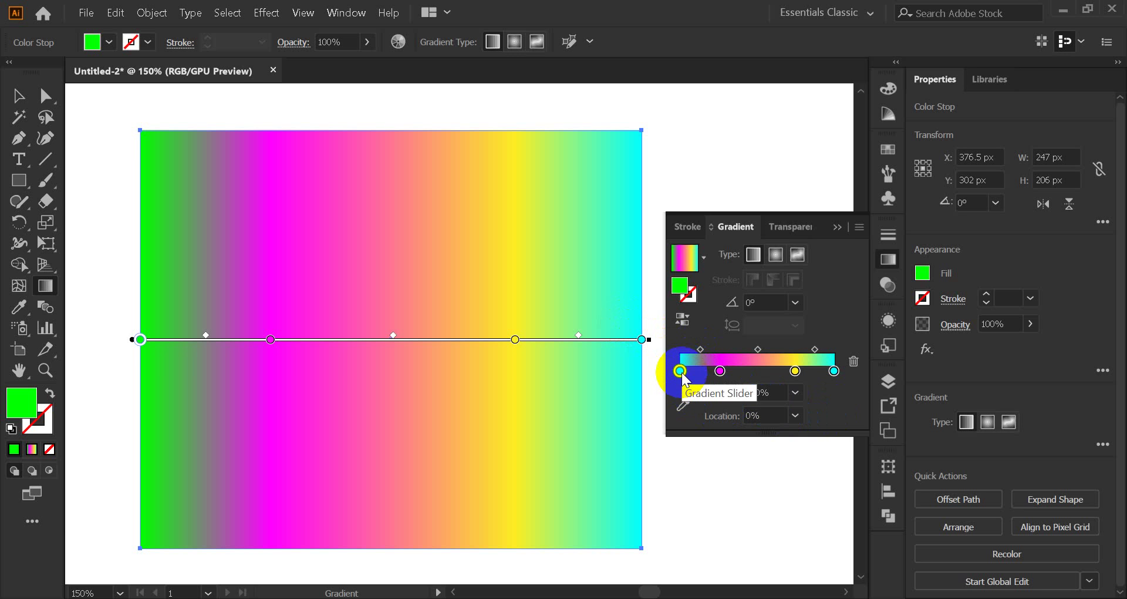
left_click(795, 393)
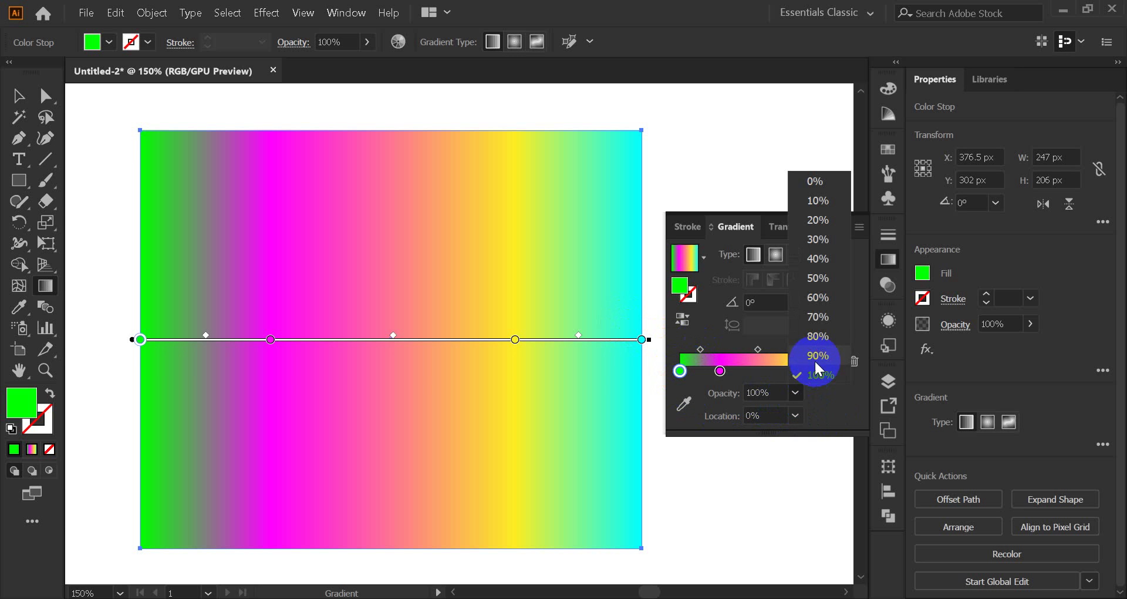
left_click(822, 278)
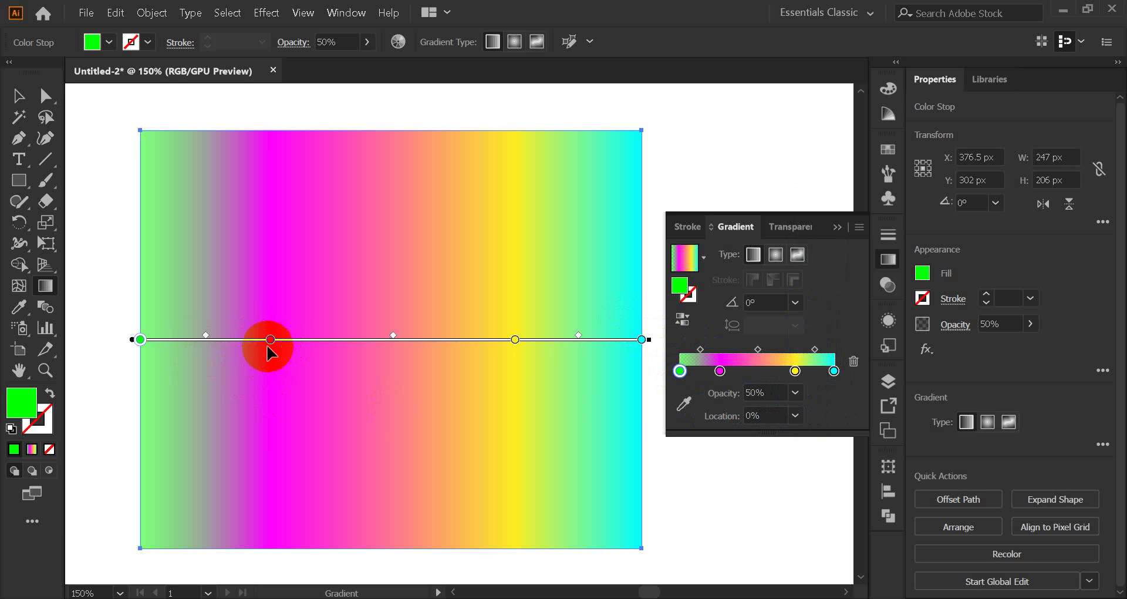
left_click(770, 421)
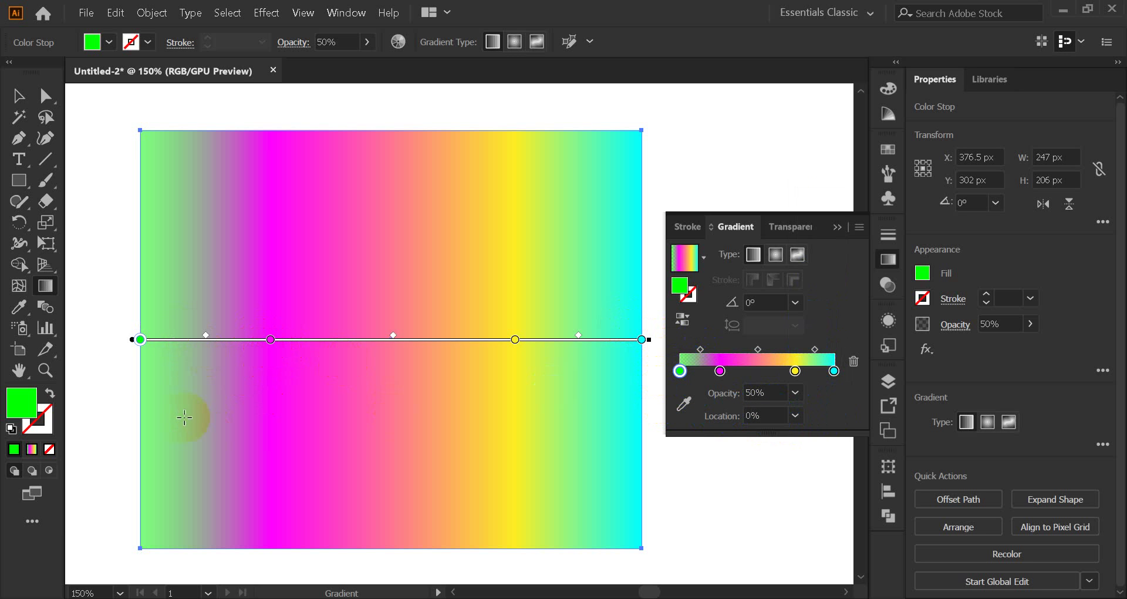
Set the opacity of the gradient's cyan ending stop to 50%, keeping its colour.
double_click(834, 370)
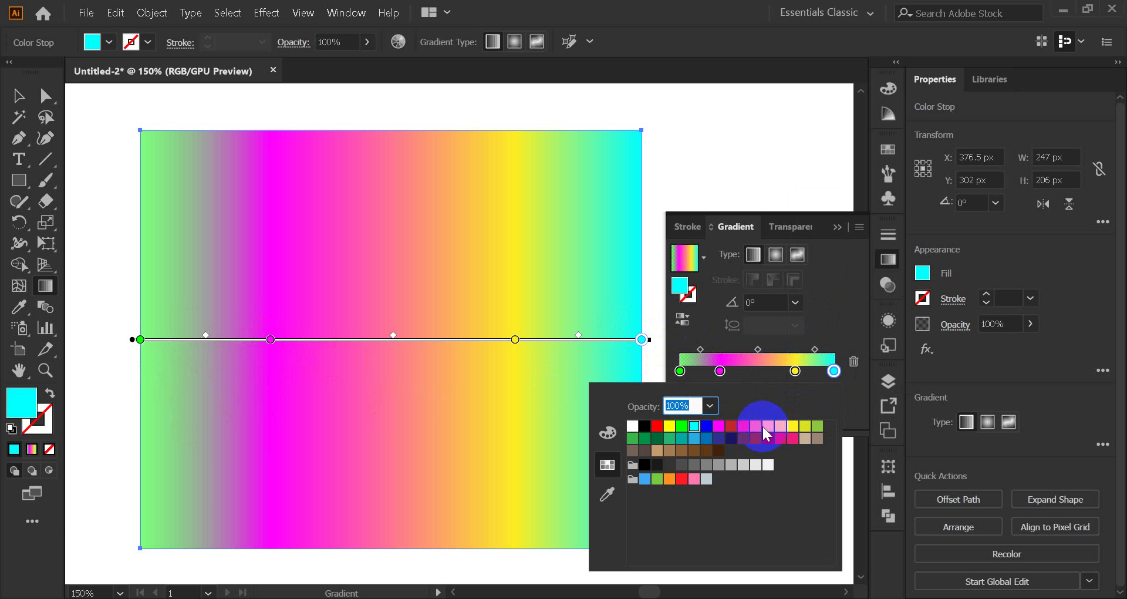
left_click(833, 372)
left_click(795, 392)
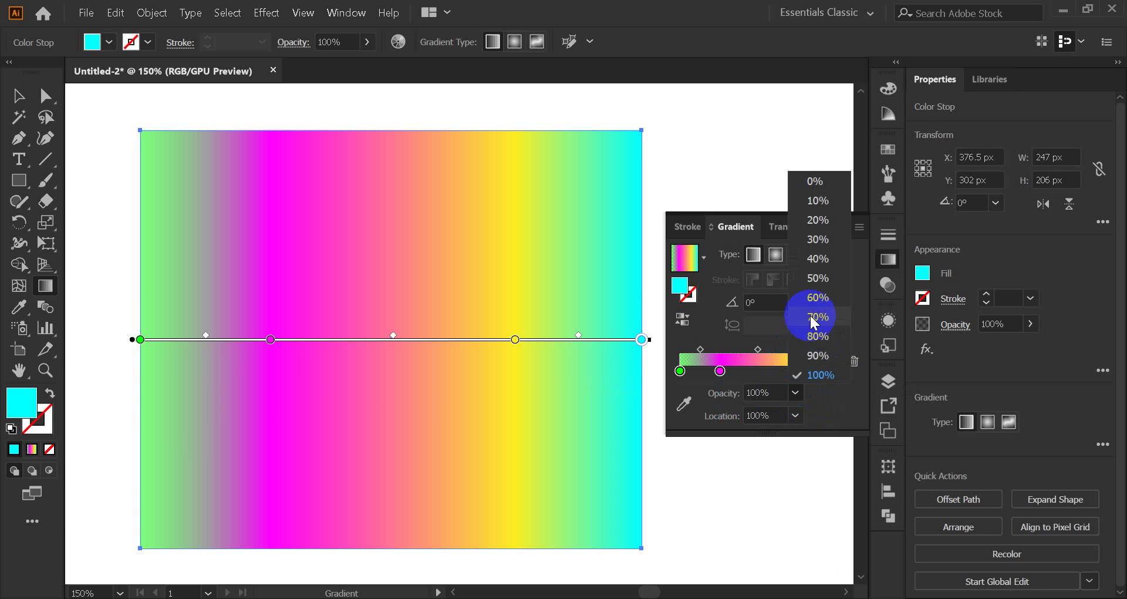
left_click(817, 279)
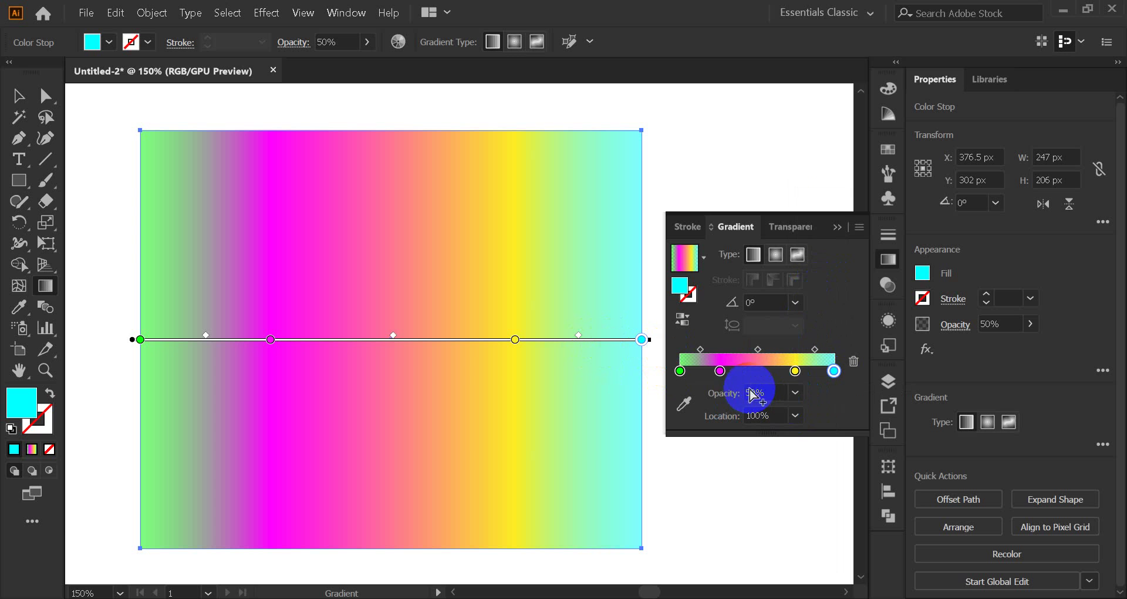
Set the opacity of the magenta and yellow middle stops to 50% each.
left_click(720, 372)
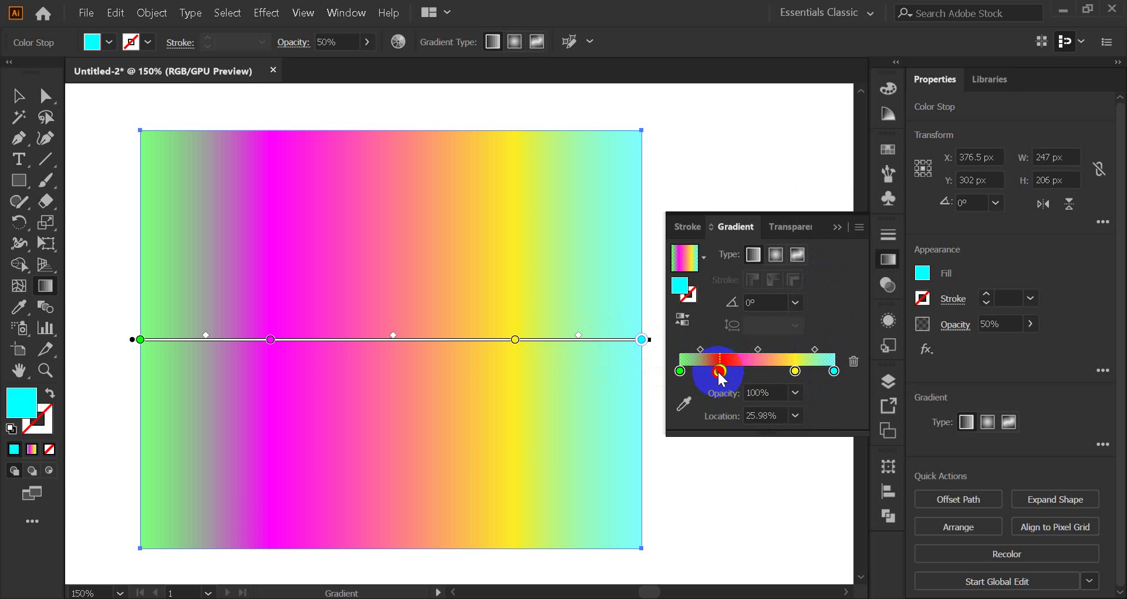
left_click(796, 391)
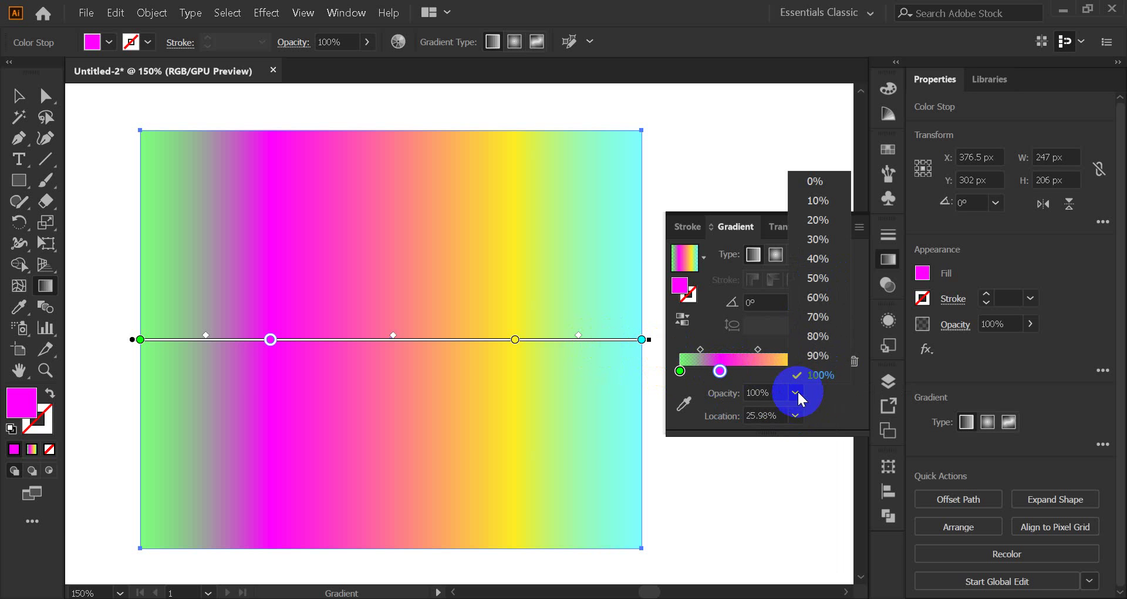
left_click(818, 277)
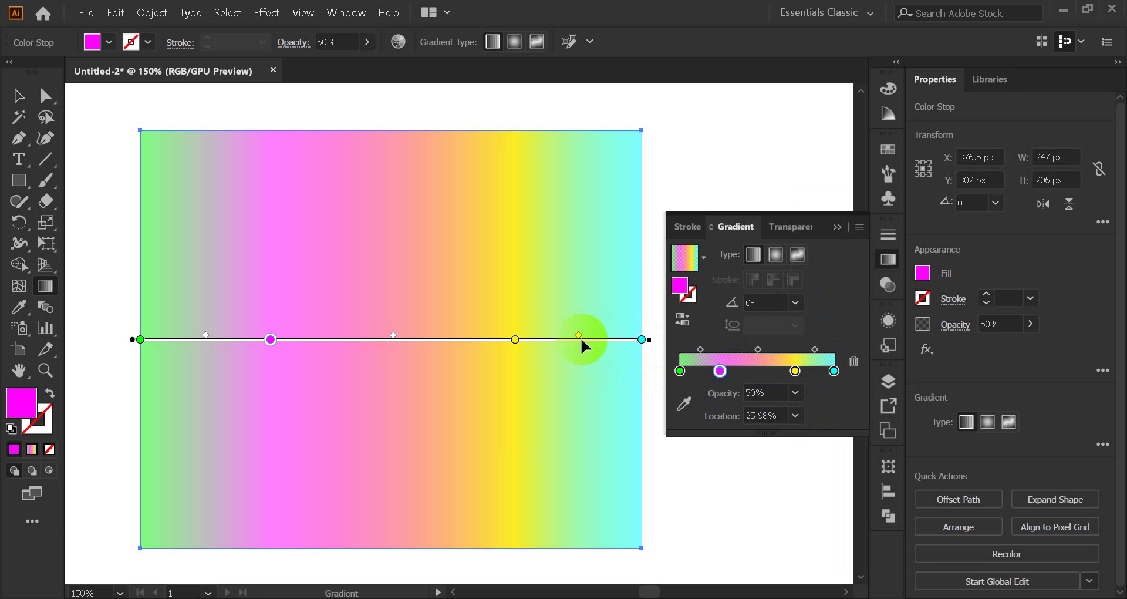
left_click(794, 371)
left_click(796, 393)
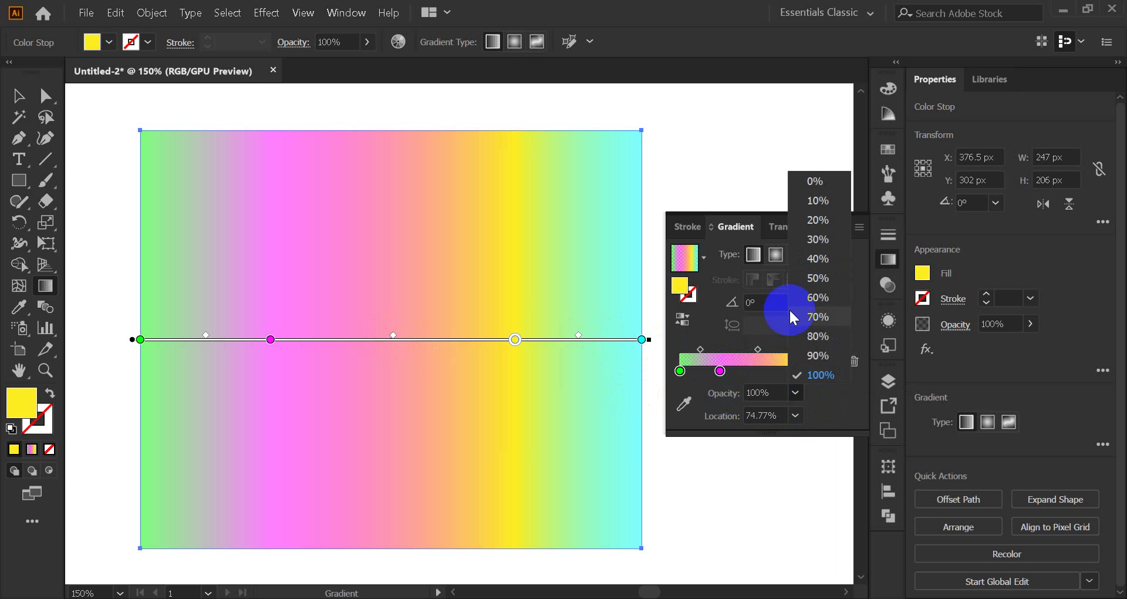
left_click(812, 288)
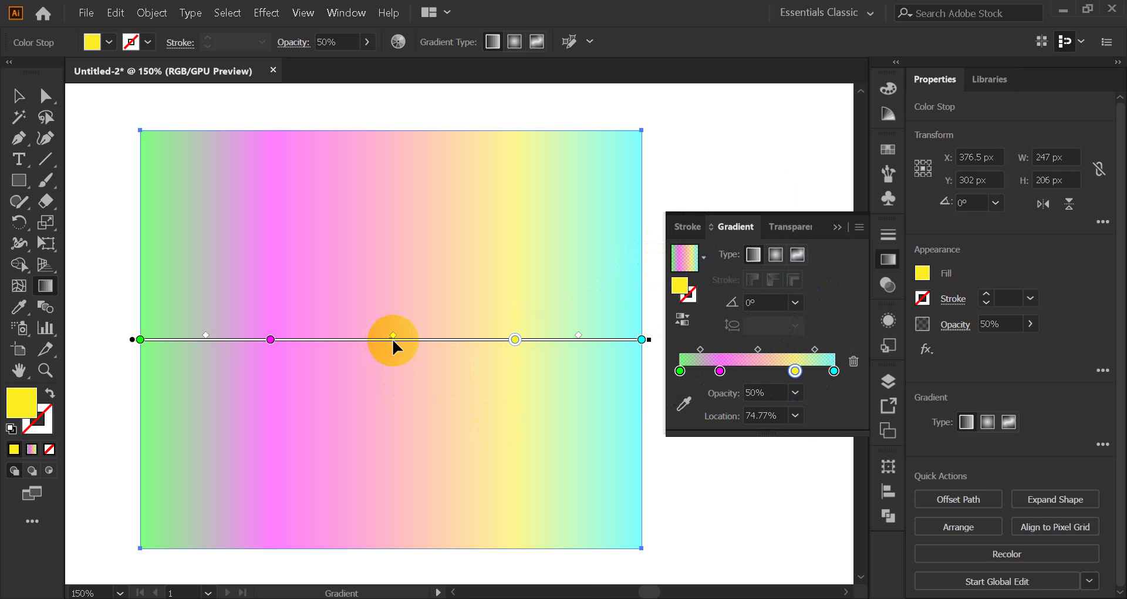
Restore the opacity of the yellow and cyan colour stops to 100% each.
left_click(795, 393)
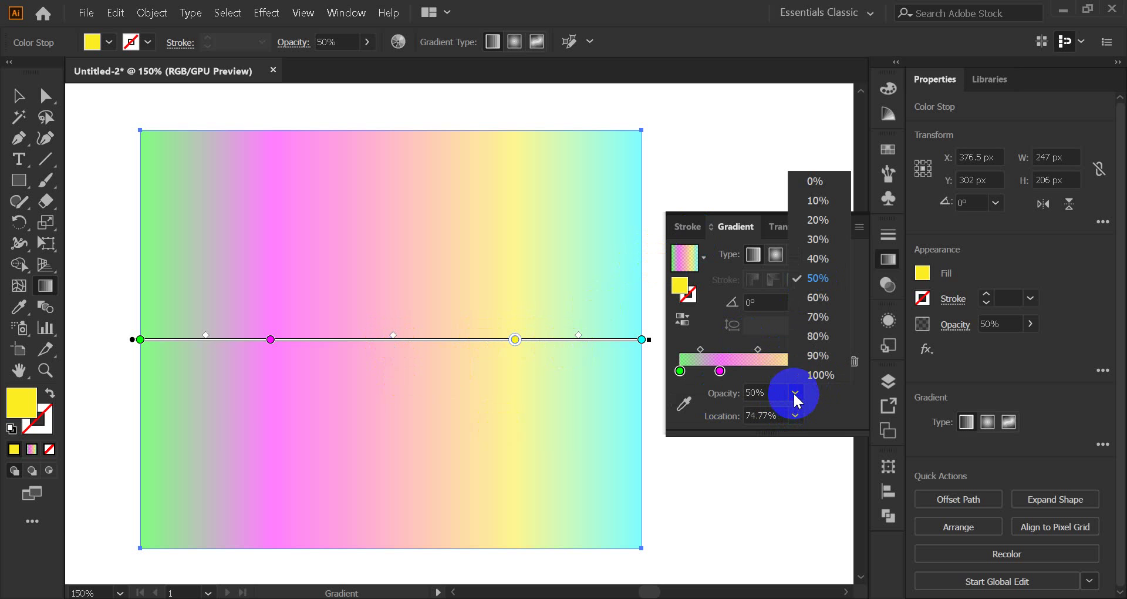
left_click(828, 367)
left_click(833, 371)
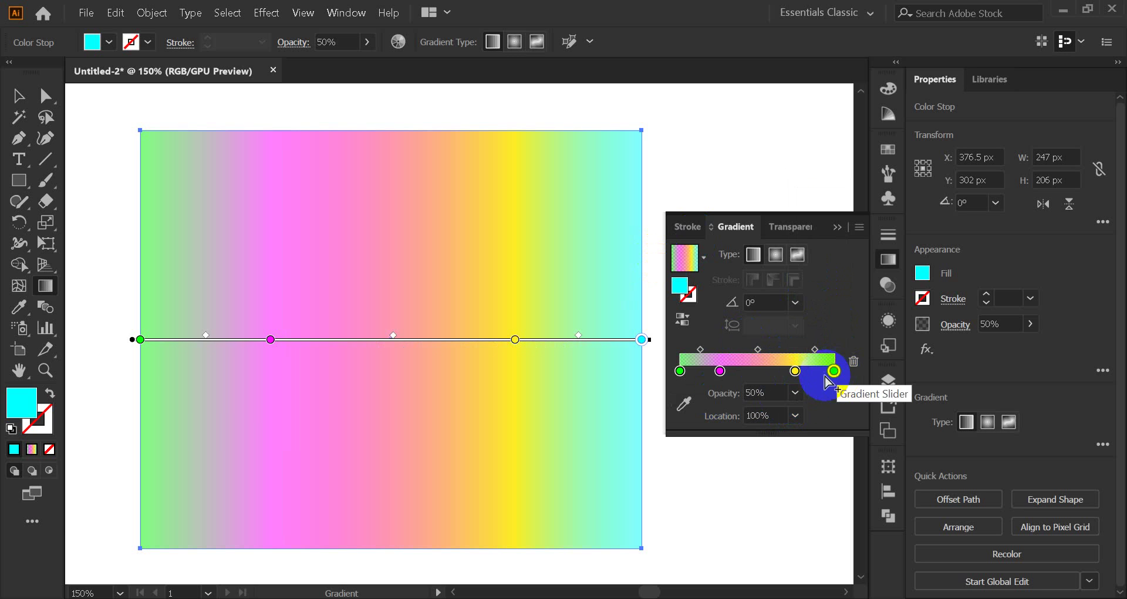
left_click(796, 398)
left_click(806, 372)
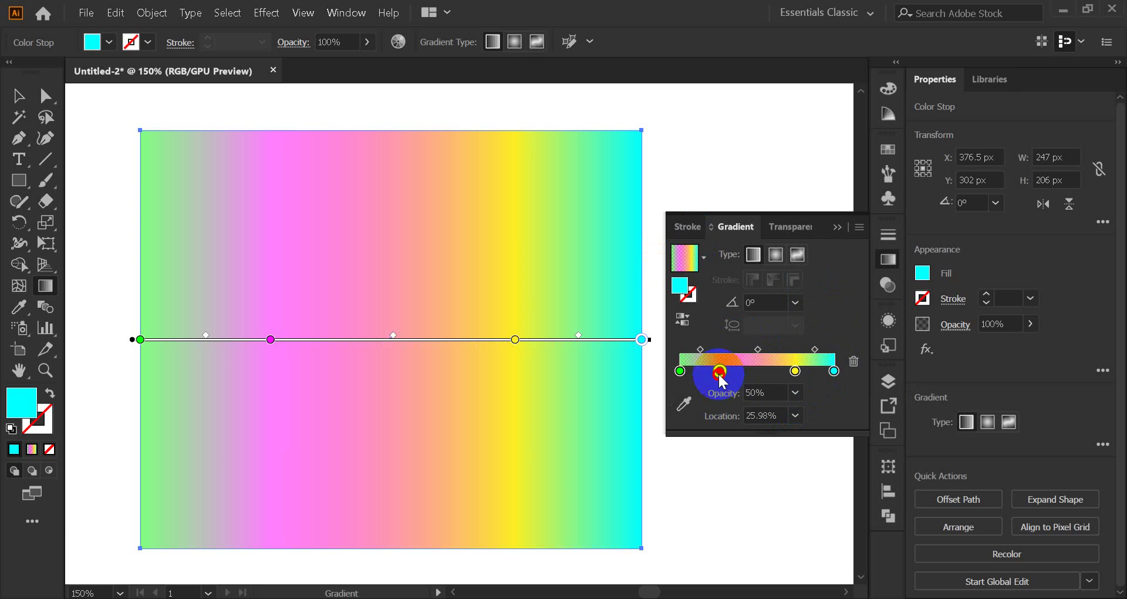
Restore the opacity of the magenta and green colour stops to 100% each, leaving the green stop selected.
left_click(719, 371)
left_click(796, 392)
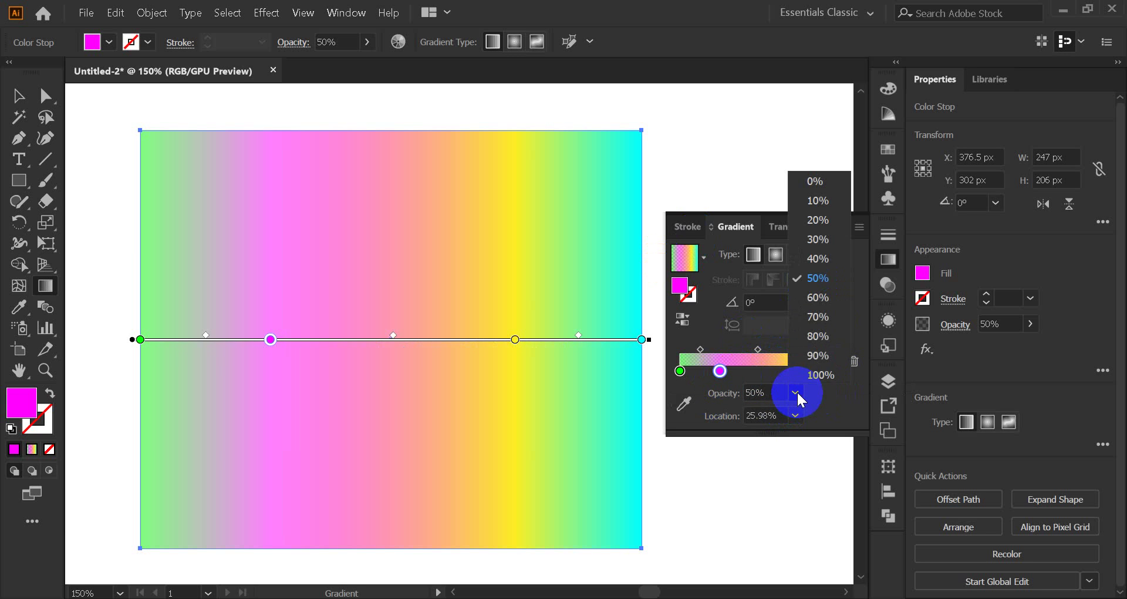
left_click(814, 373)
left_click(679, 370)
left_click(794, 391)
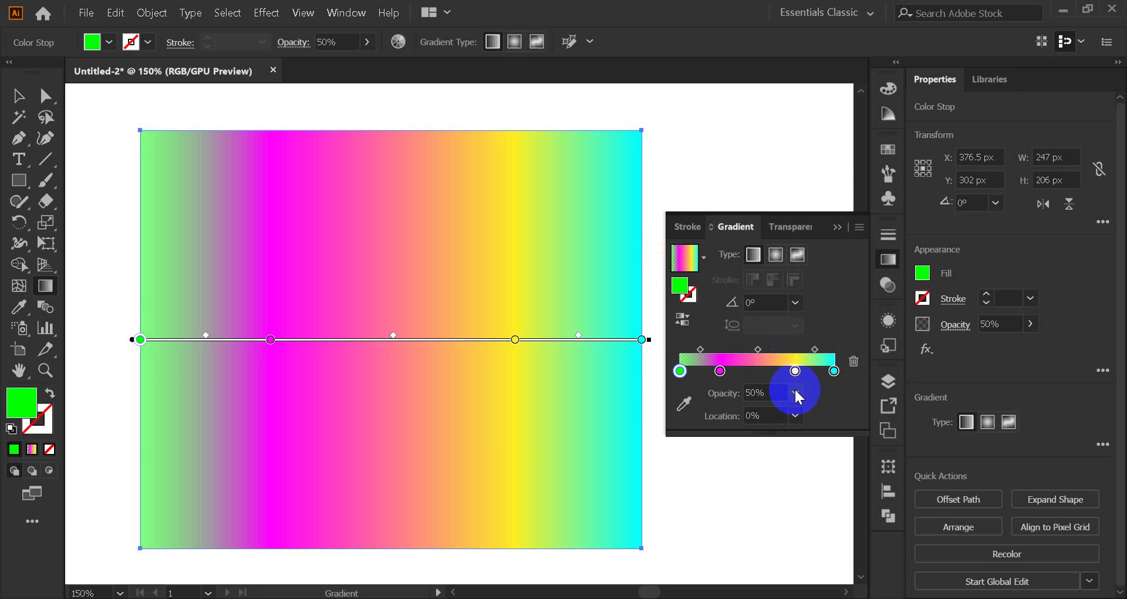
left_click(813, 374)
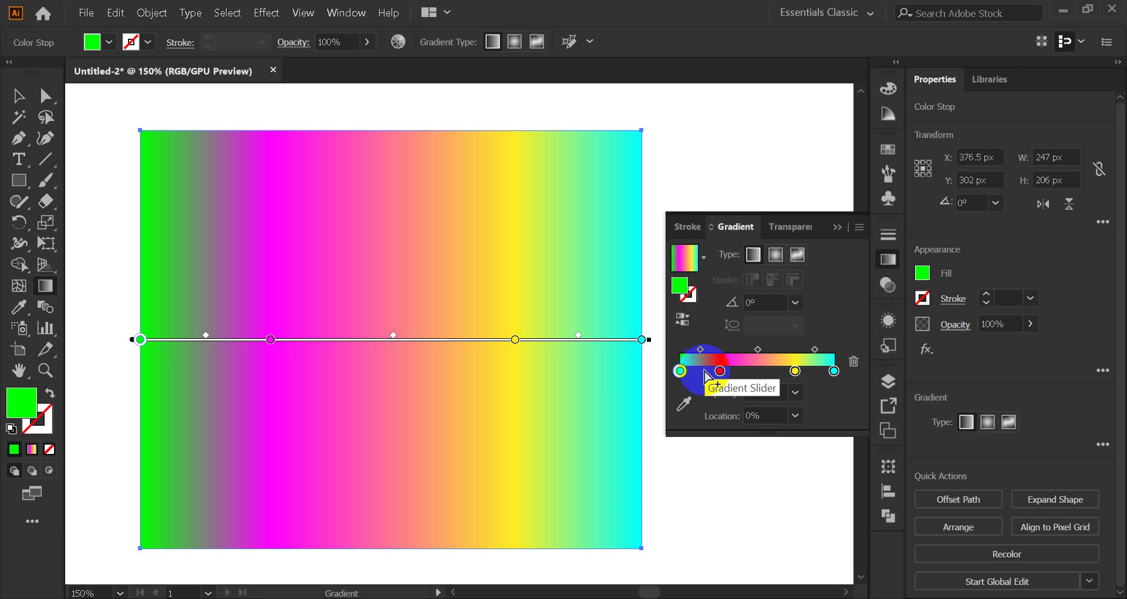
left_click(680, 371)
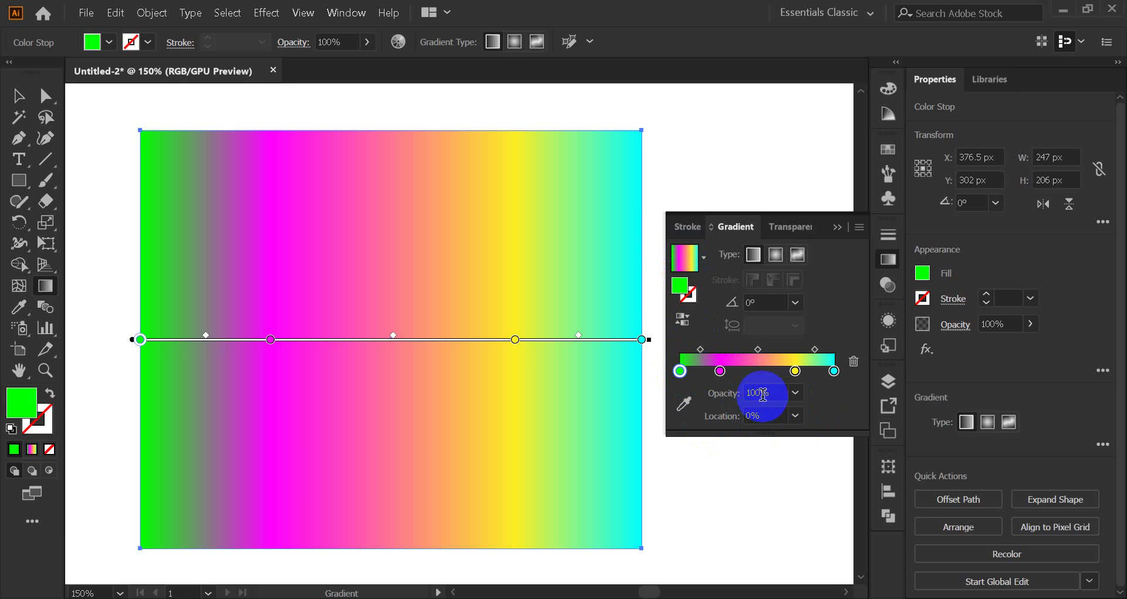
Set the angle of the rectangle's linear gradient to 90°.
left_click(772, 302)
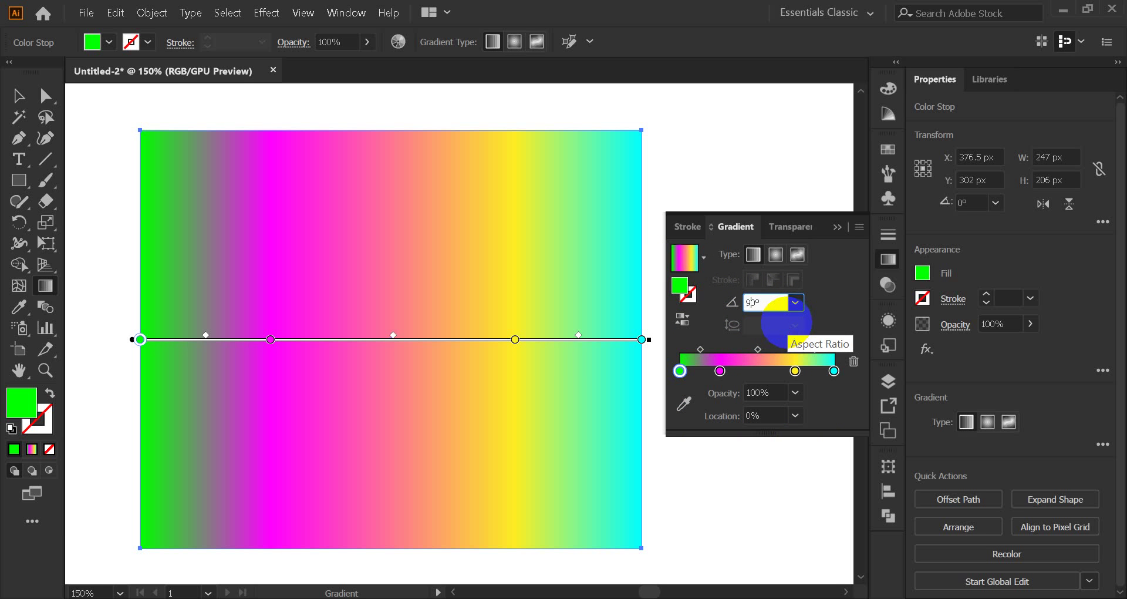
type("9")
left_click(796, 306)
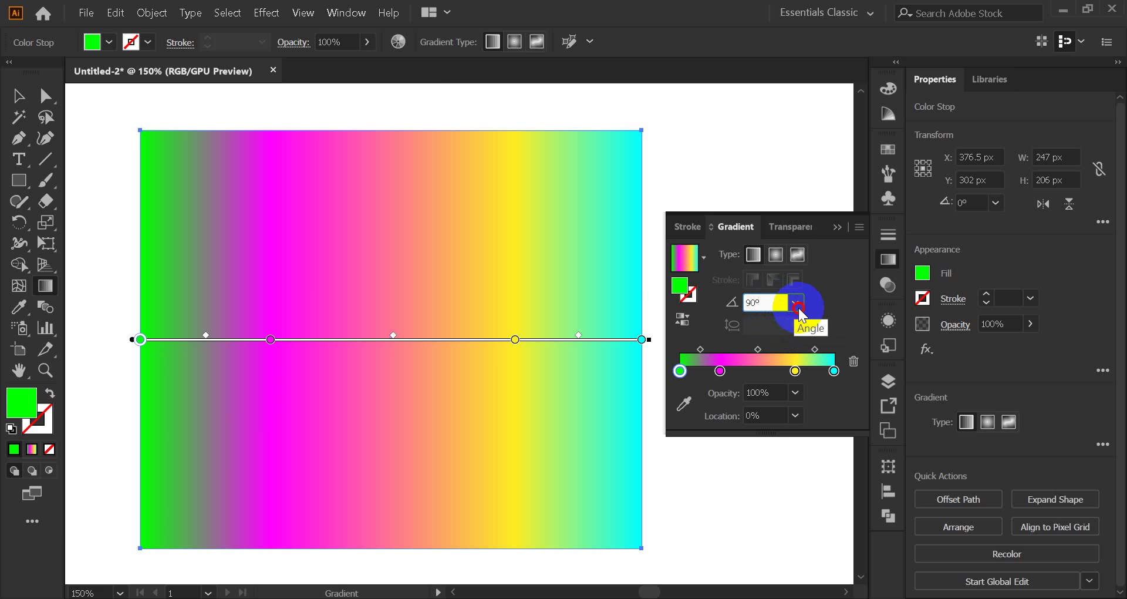
left_click(796, 303)
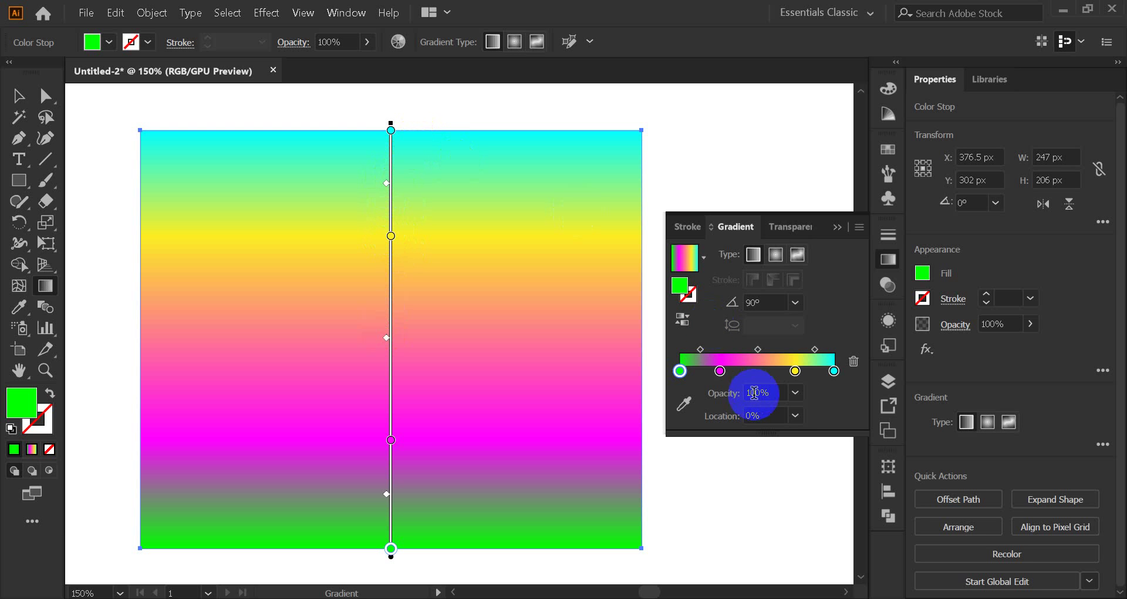
Bring the magenta and yellow stops closer together, with yellow at about 66%, and shift the green-magenta midpoint to about 59%.
left_click_drag(720, 370, 781, 370)
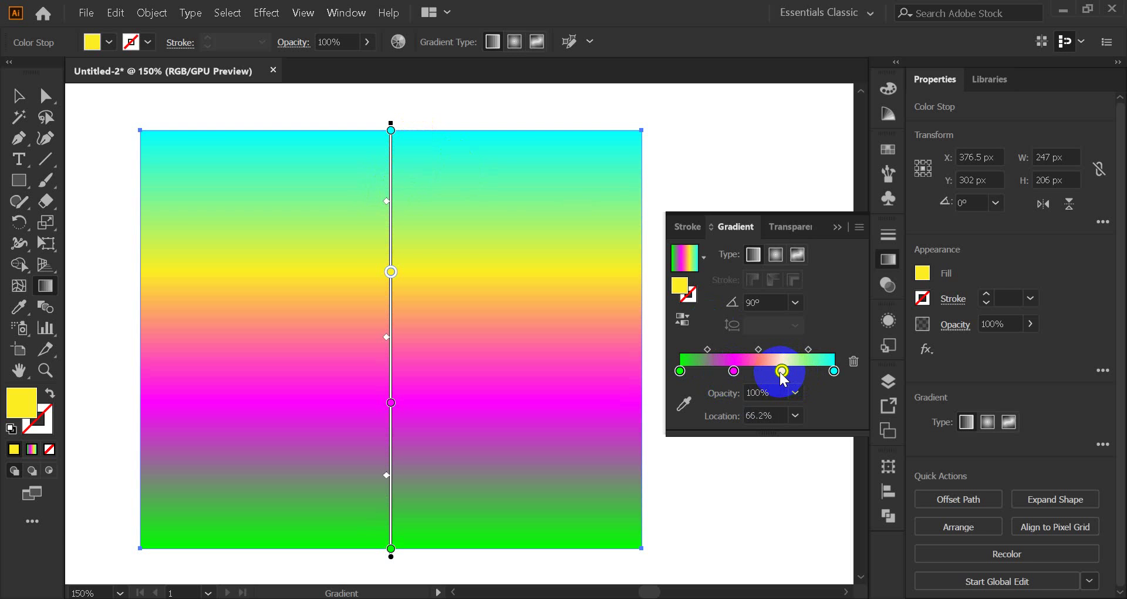
left_click(707, 348)
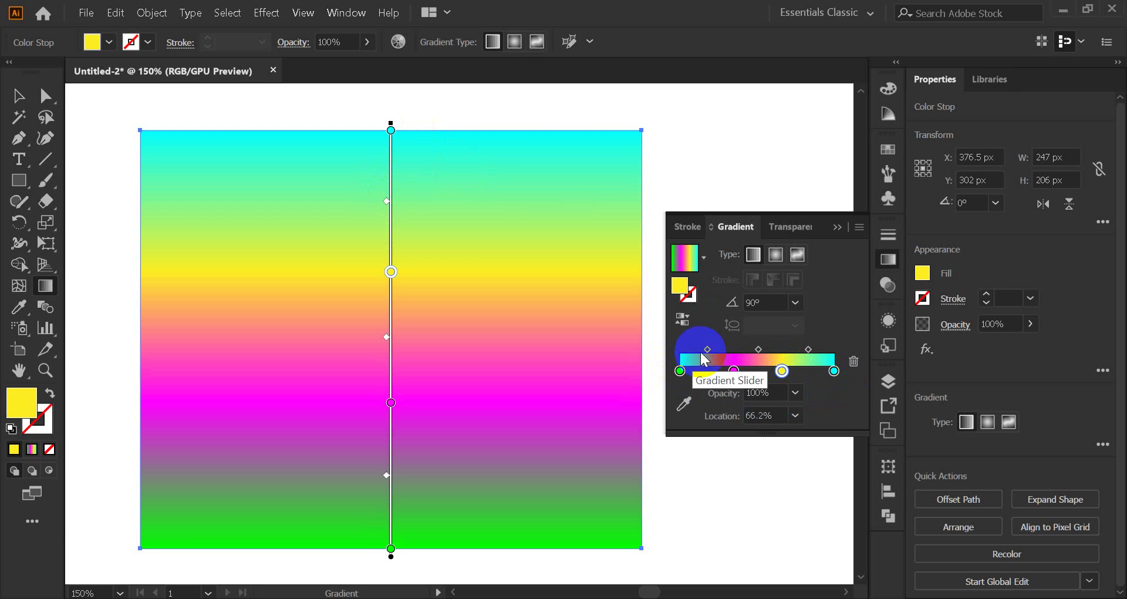
left_click_drag(708, 351, 712, 351)
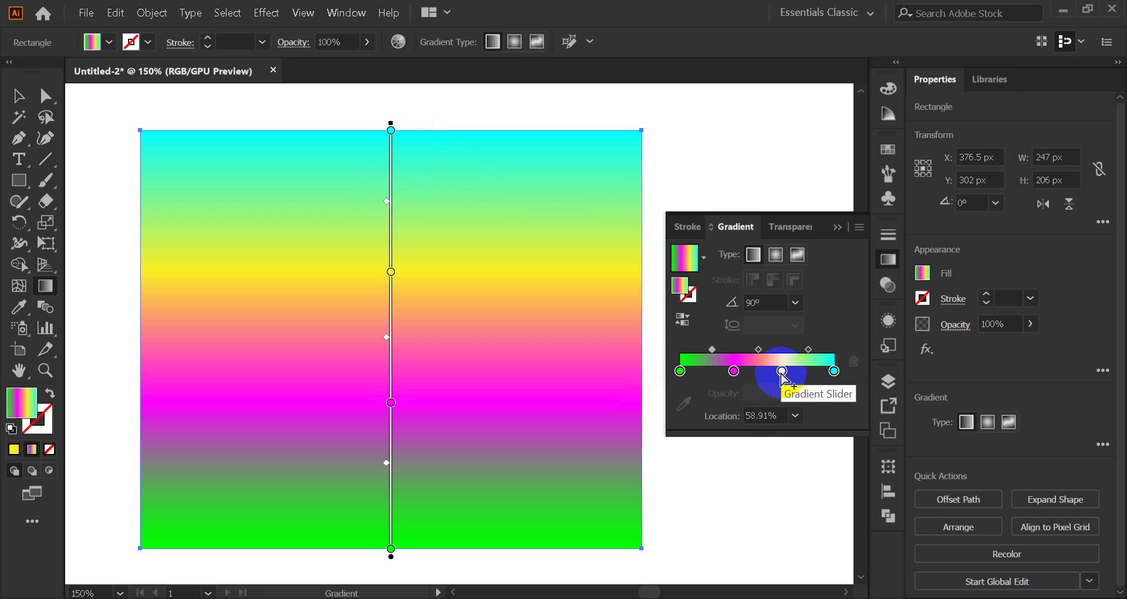
left_click_drag(782, 371, 826, 375)
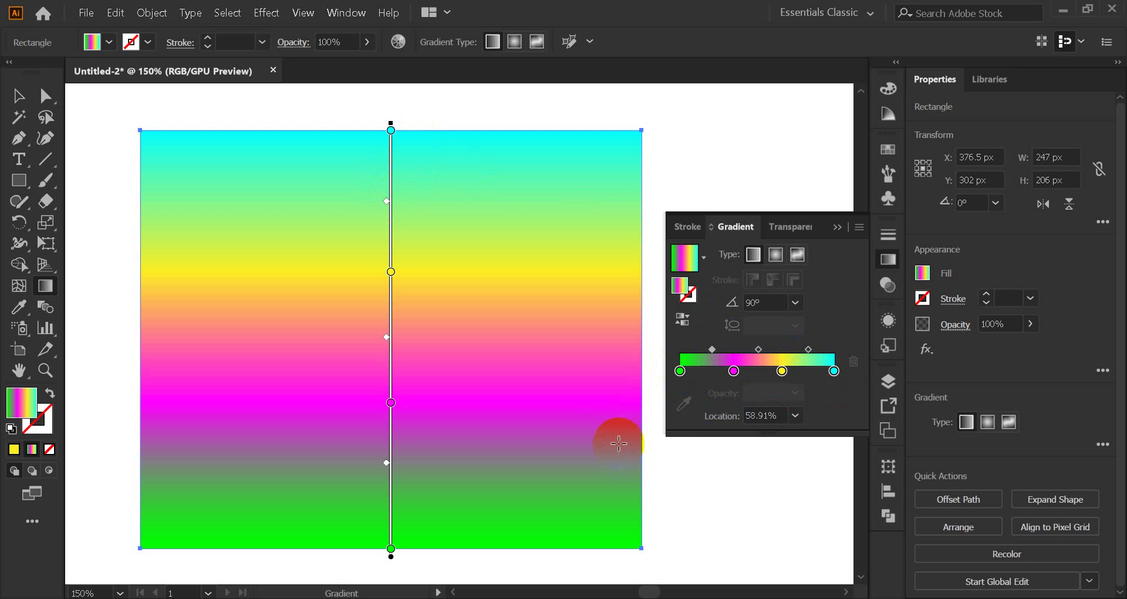
Try the preset gradient angles of -30°, -60° and -135° in turn on the rectangle.
left_click(795, 302)
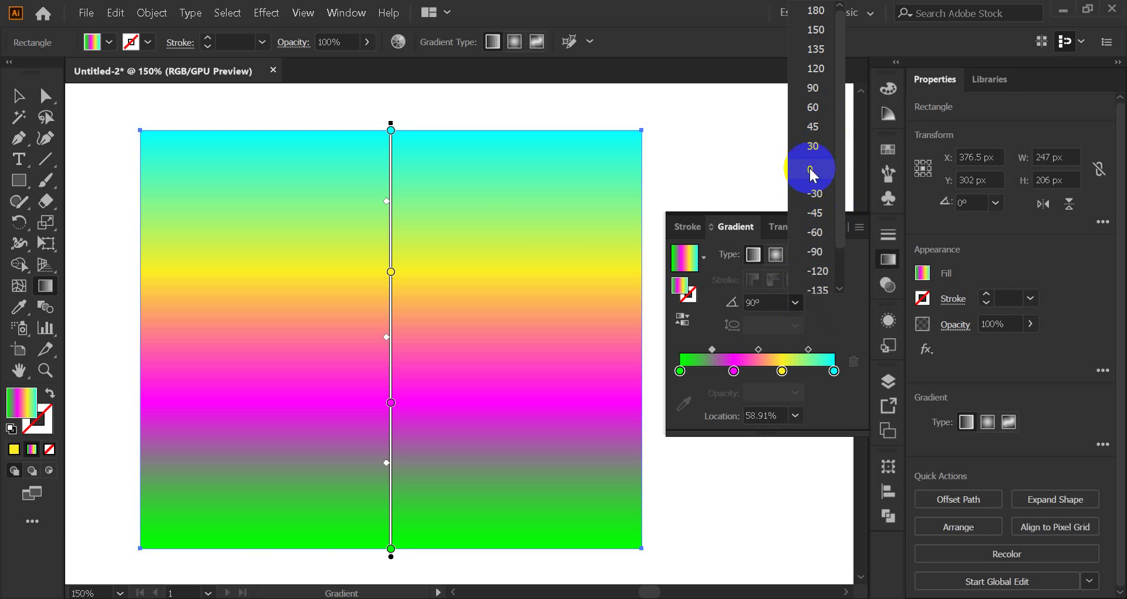
left_click(821, 199)
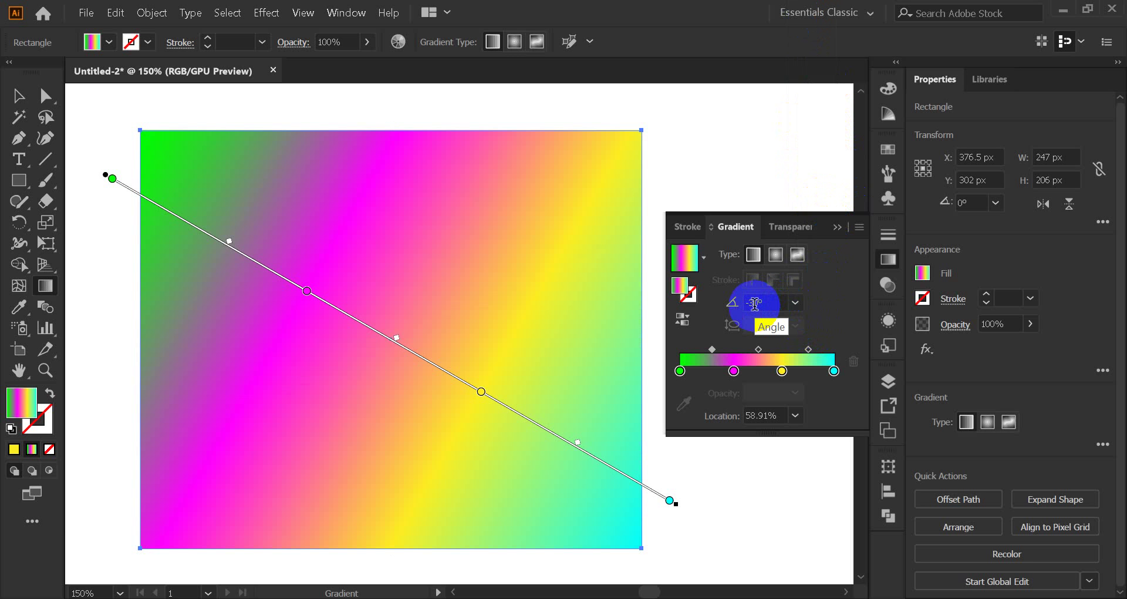
left_click(795, 302)
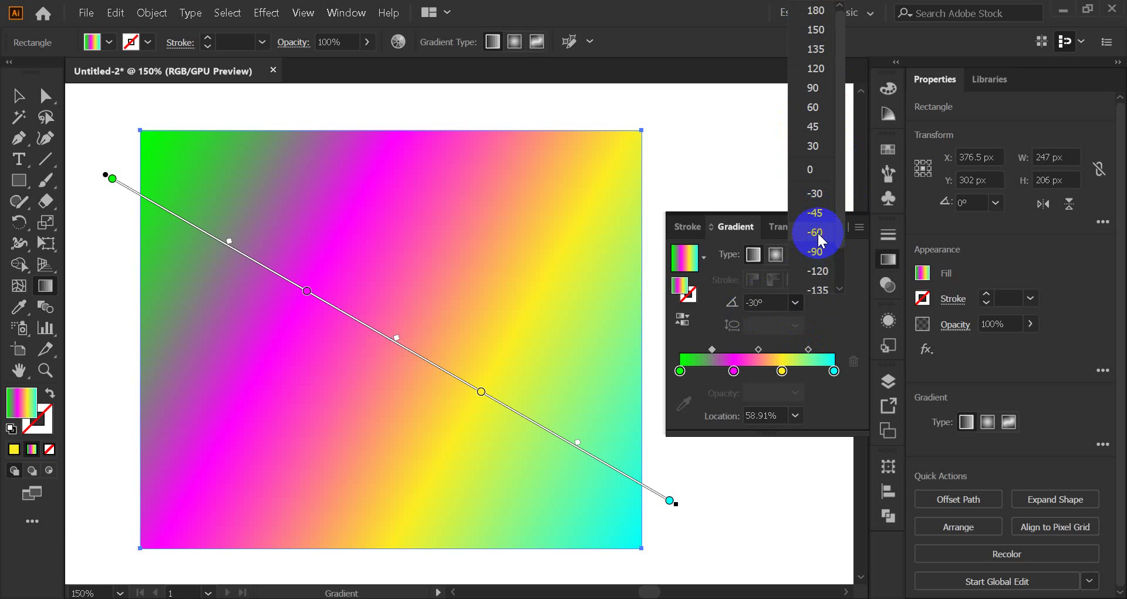
left_click(817, 231)
left_click(798, 300)
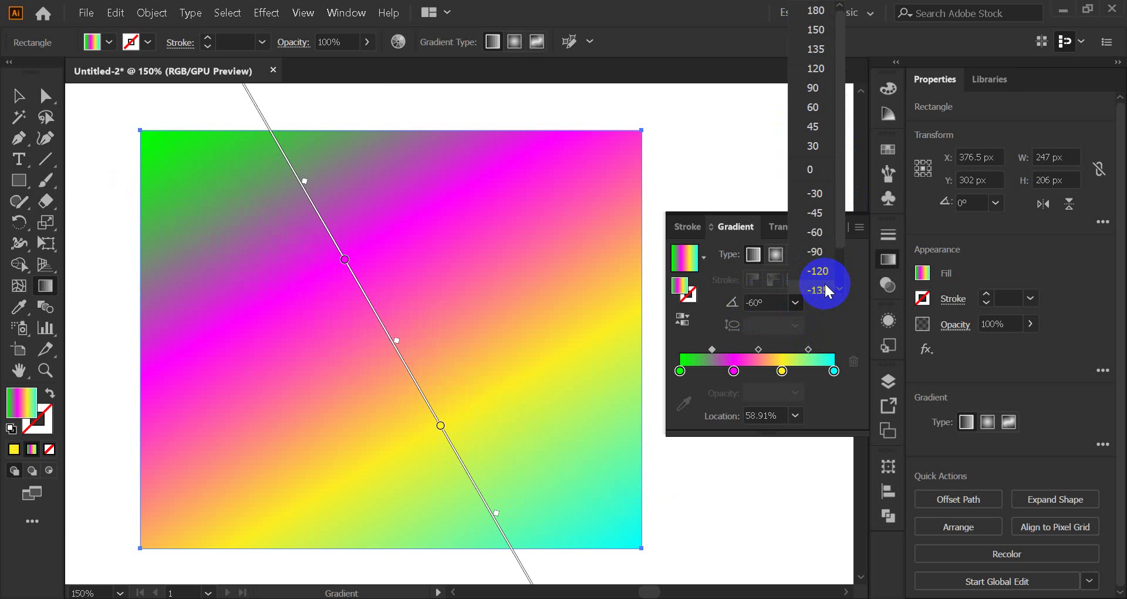
left_click(821, 289)
Set the linear gradient's angle to 135° and change the gradient type to radial.
left_click(796, 304)
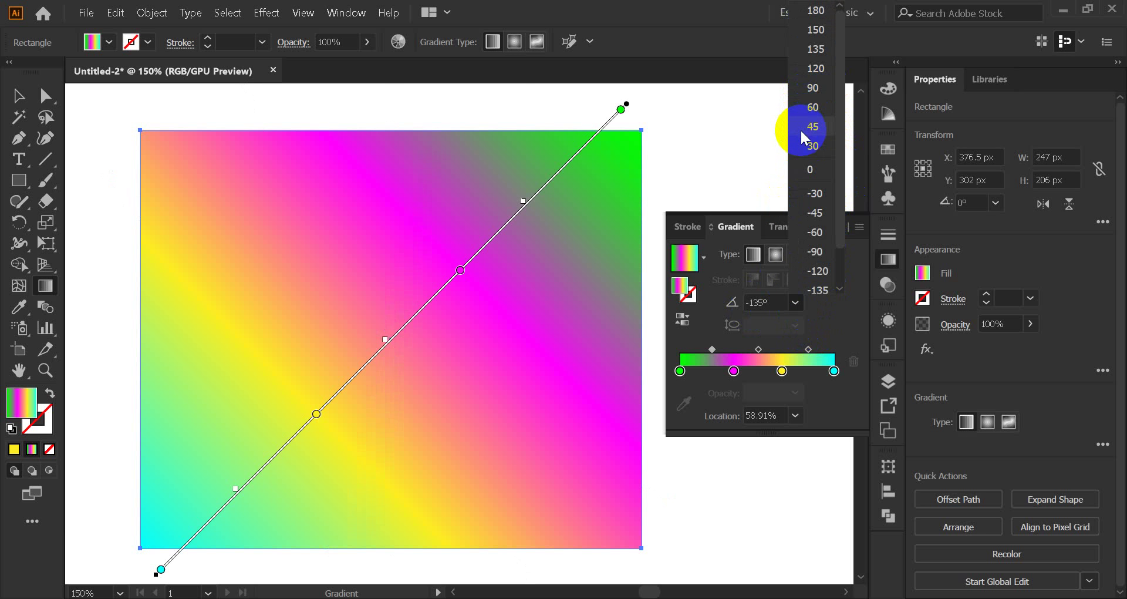
left_click(816, 50)
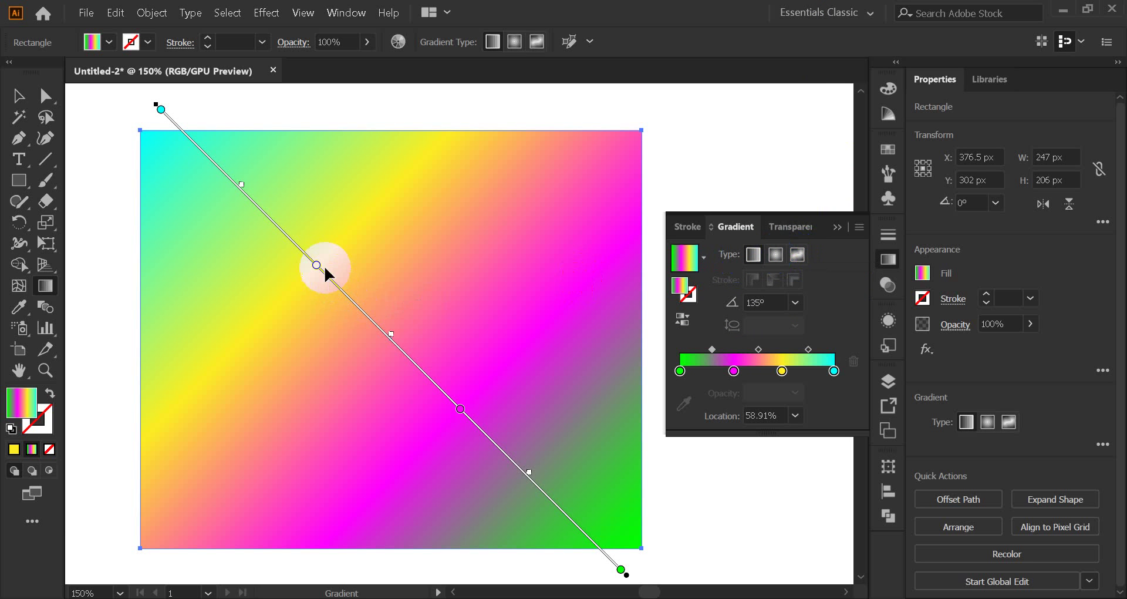
left_click(776, 256)
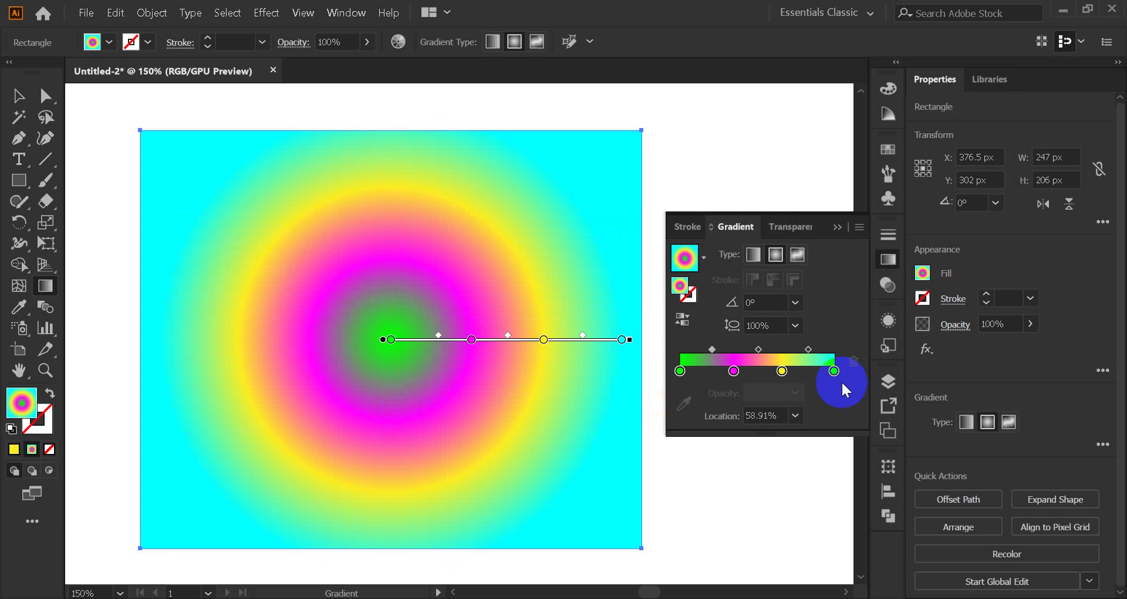
Move the radial gradient's yellow and magenta stops outward and the green centre stop to about 25%.
left_click_drag(781, 370, 750, 371)
left_click(734, 371)
left_click_drag(679, 371, 720, 373)
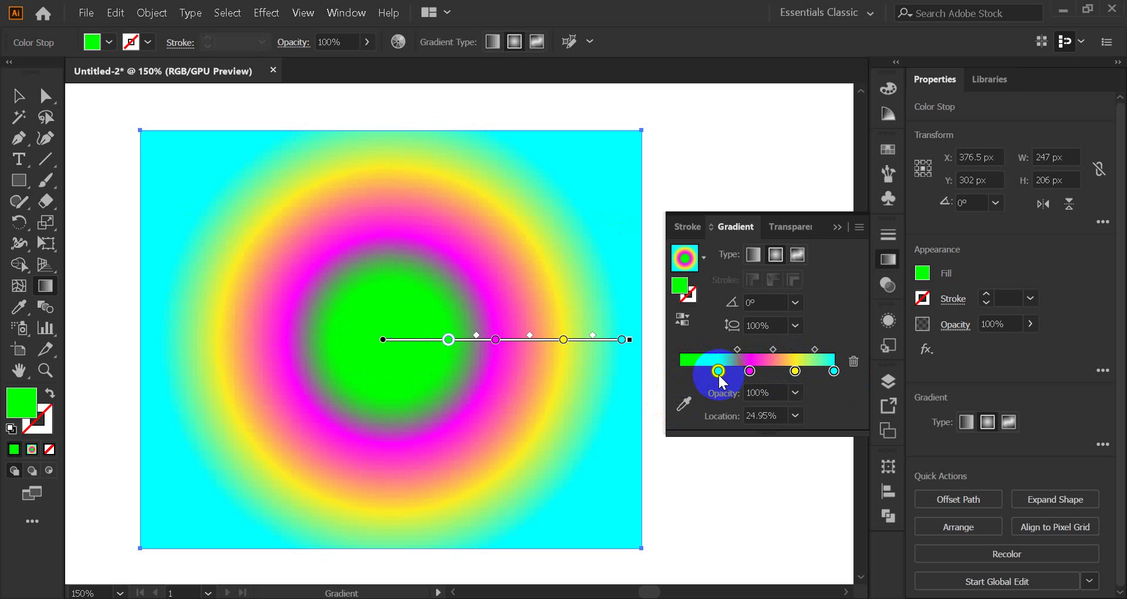
Reposition the radial gradient's stops to about 18% for green, 46% for magenta, 65% for yellow and 83% for cyan.
left_click_drag(833, 371, 780, 371)
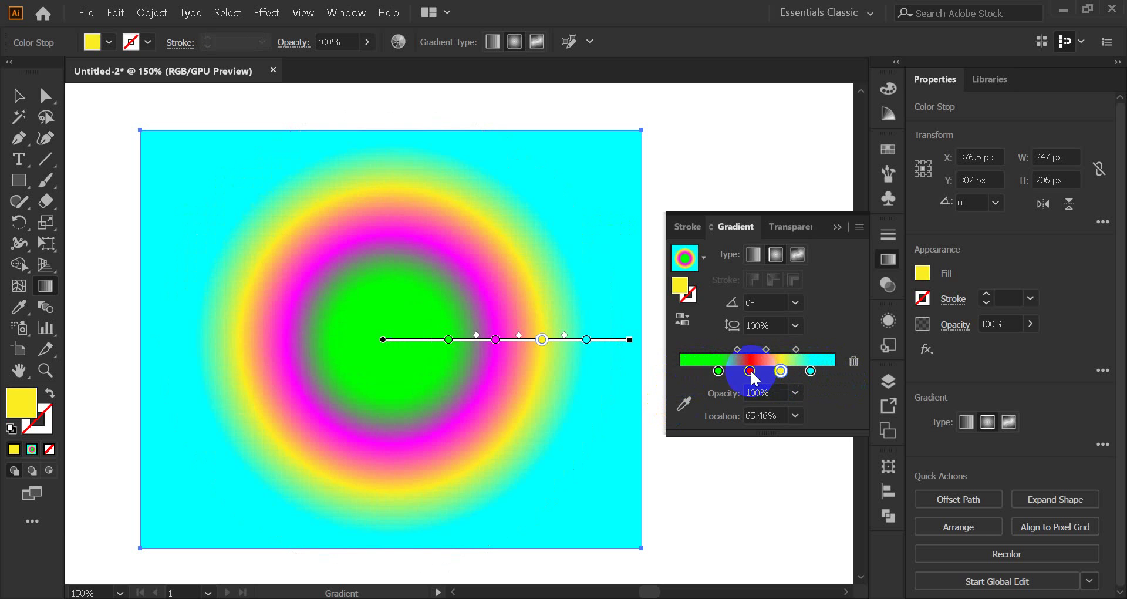
left_click(750, 371)
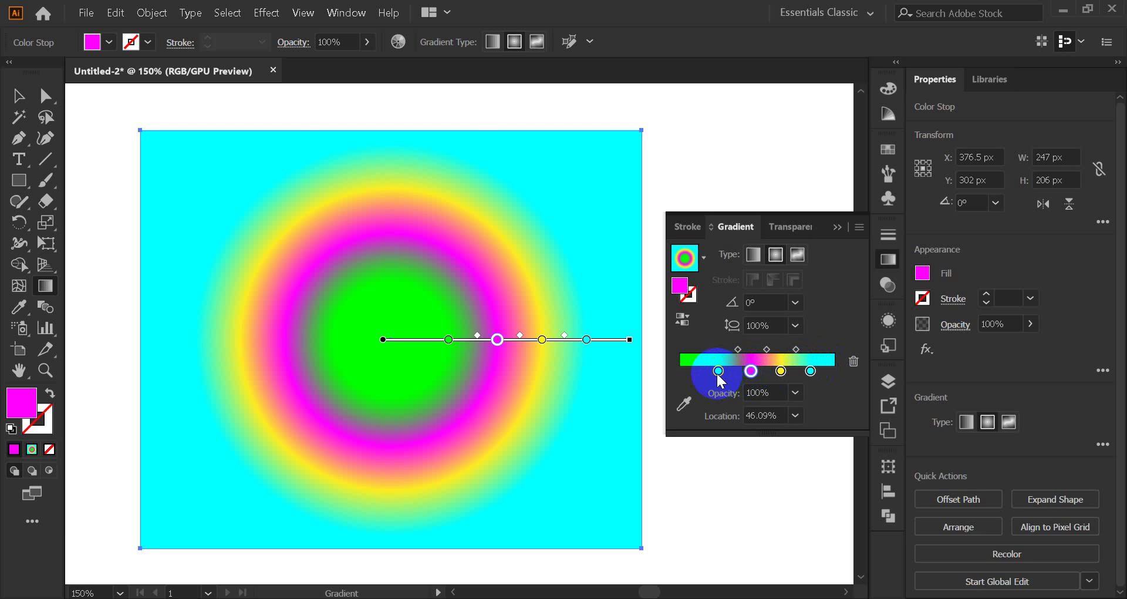
left_click_drag(719, 371, 679, 372)
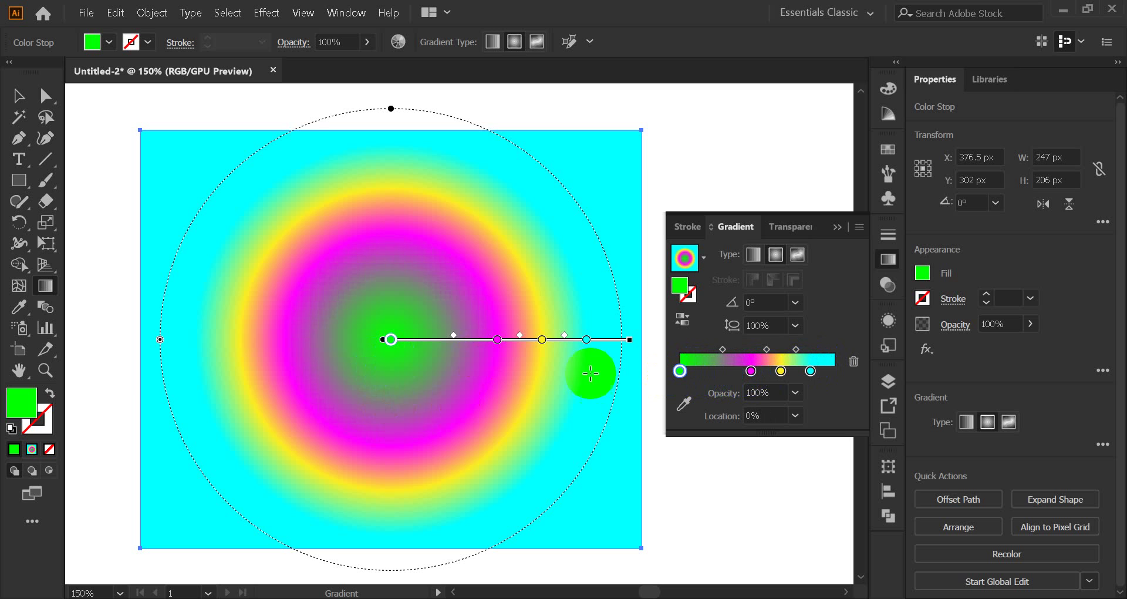
left_click_drag(679, 371, 708, 371)
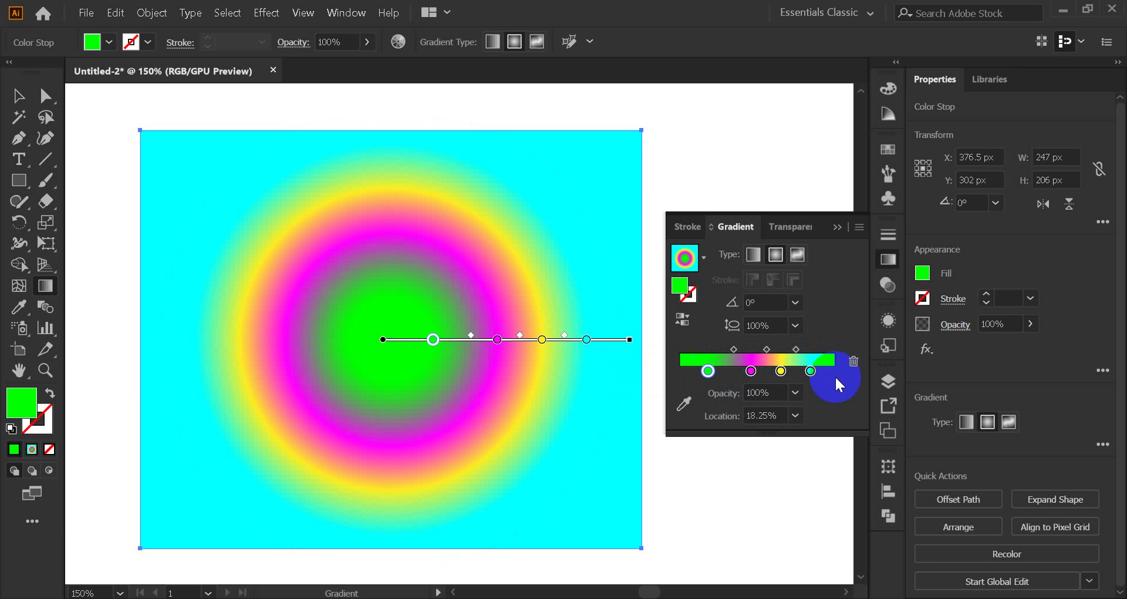
mouse_move(814, 364)
left_mouse_down()
mouse_move(827, 365)
mouse_move(809, 371)
left_mouse_up()
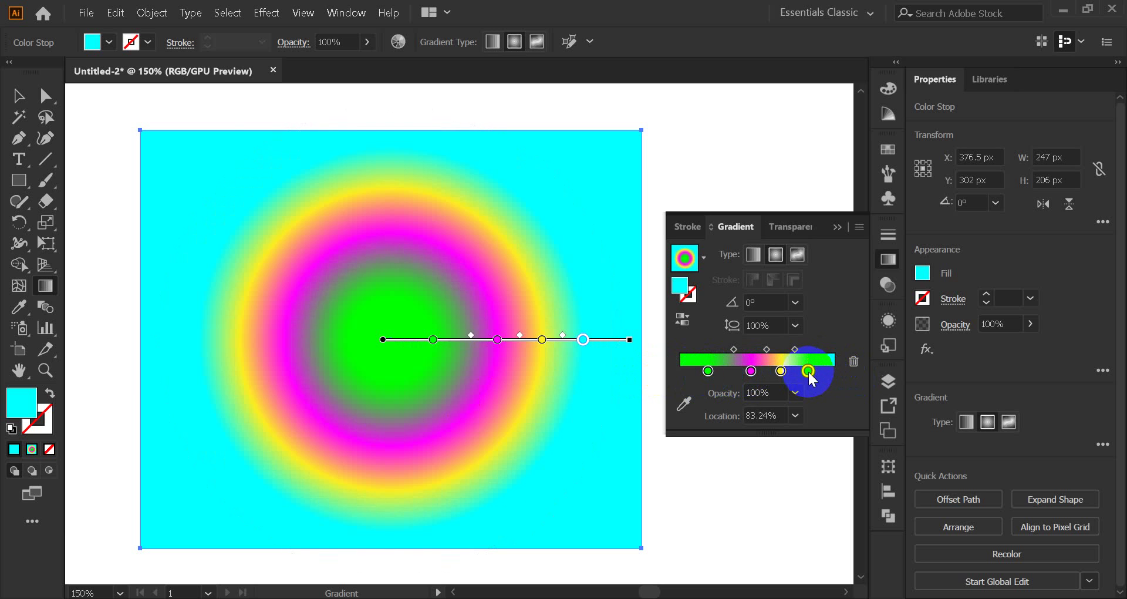
Compare the green and cyan end stops, and shift the midpoint between the green and magenta stops to about 51%.
left_click(707, 373)
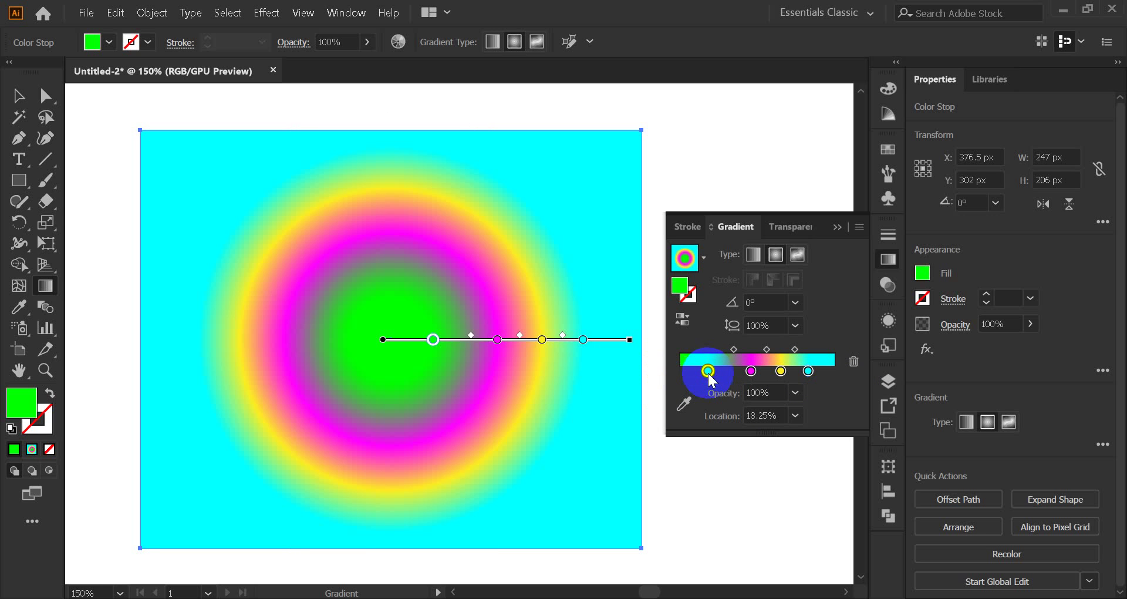
left_click(808, 372)
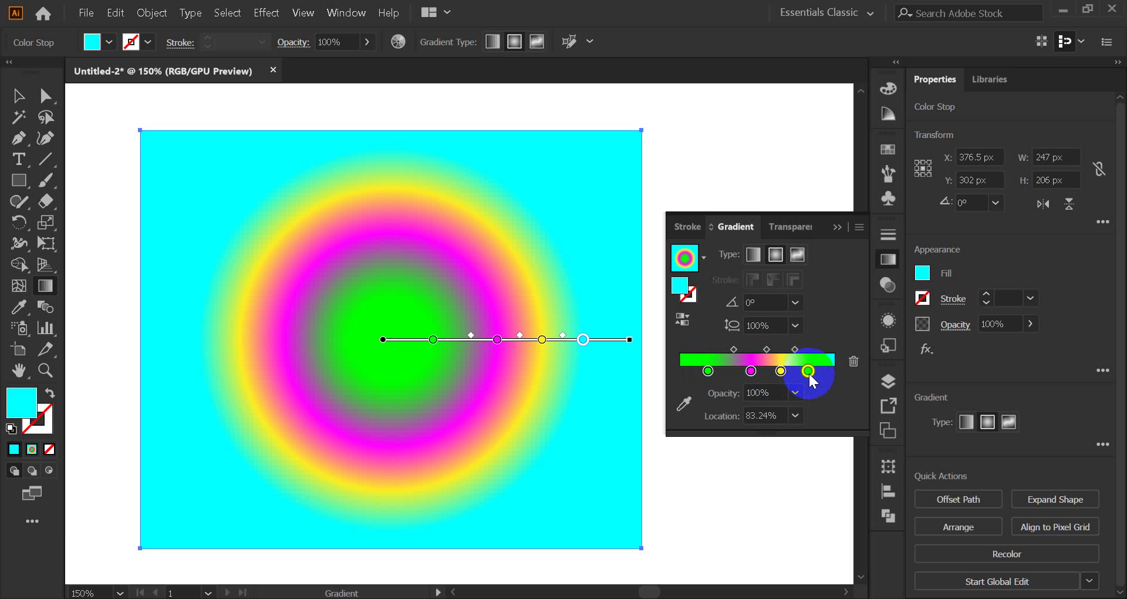
left_click(708, 372)
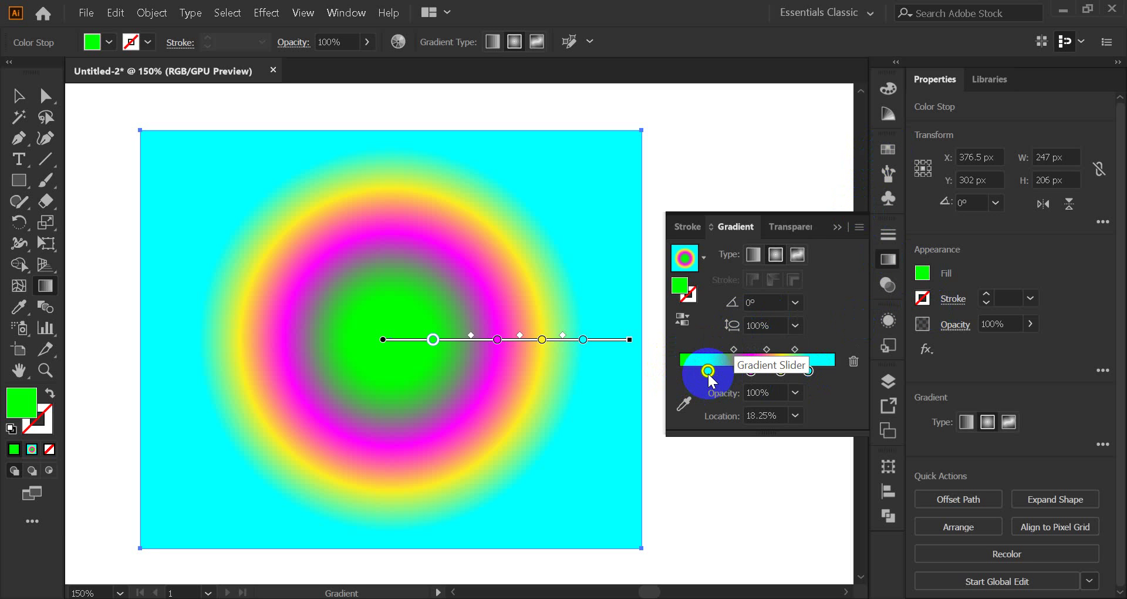
left_click(751, 371)
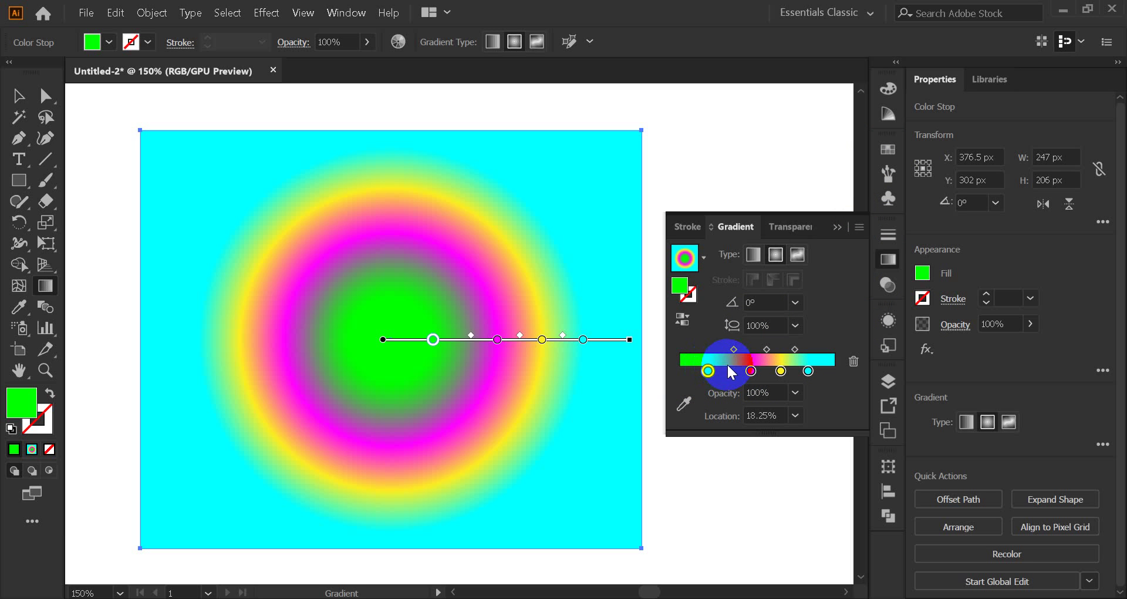
left_click_drag(734, 349, 729, 349)
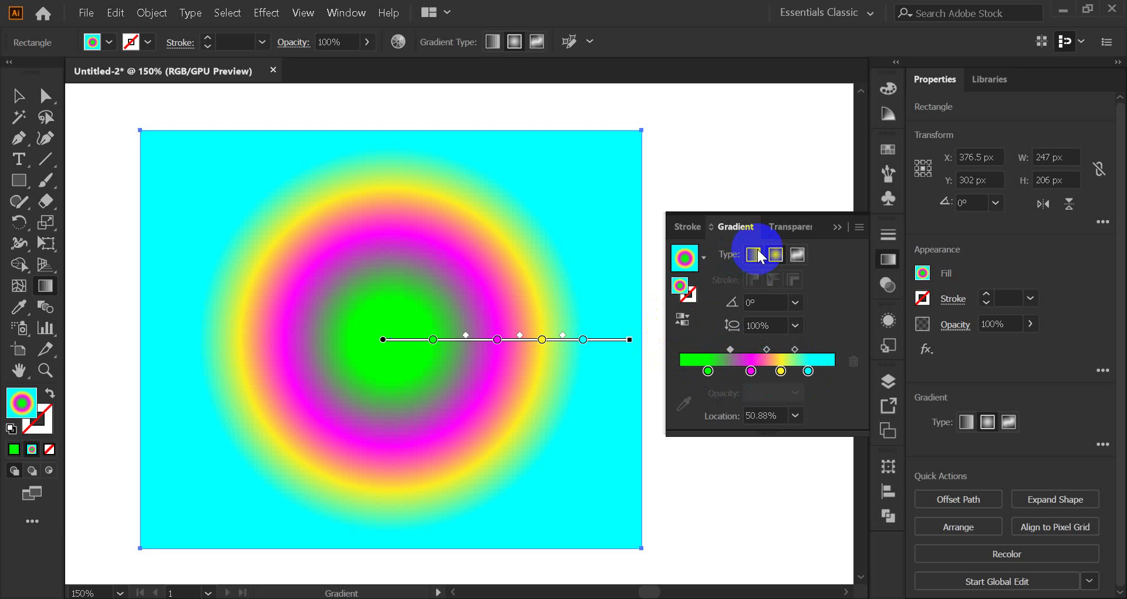
Spread the radial gradient's stops to 0% for green, about 33% for magenta, about 74% for yellow and 100% for cyan.
left_click(742, 229)
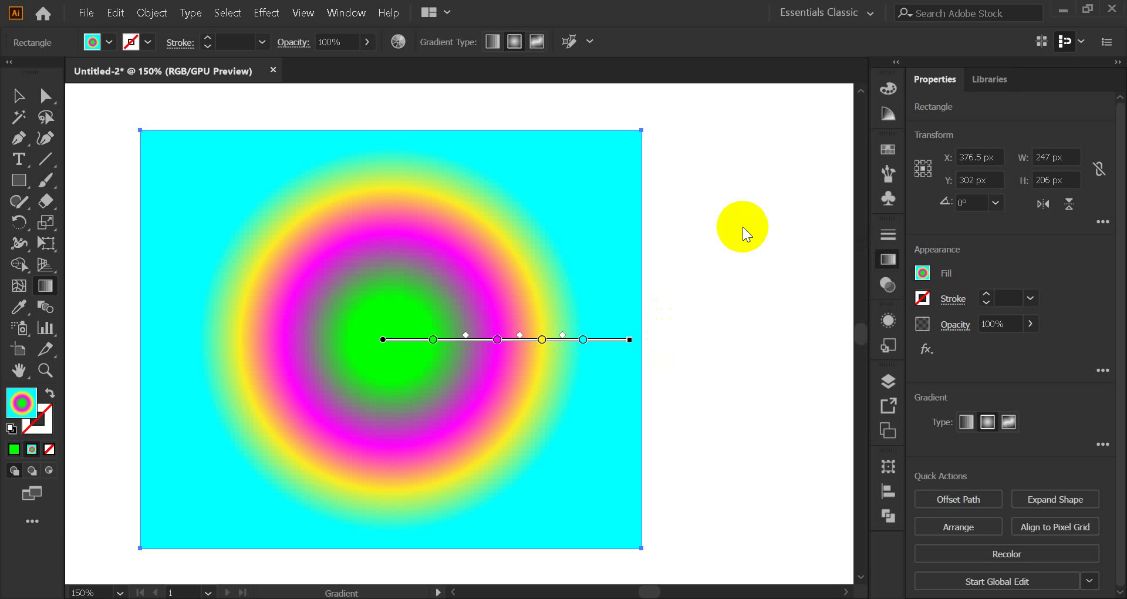
left_click(885, 262)
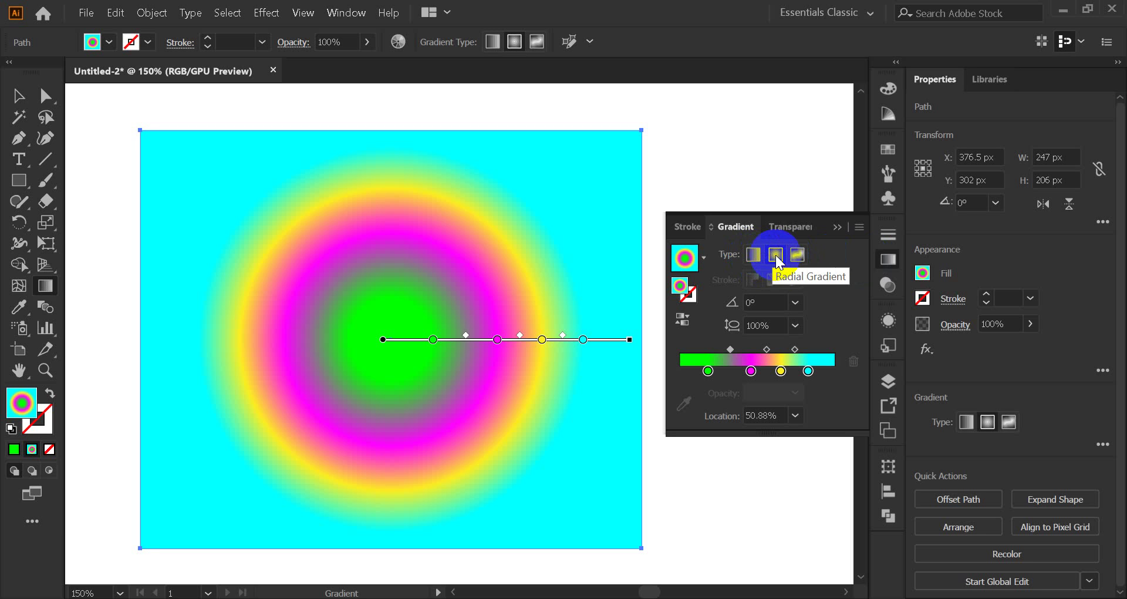
left_click_drag(730, 349, 846, 370)
left_click_drag(766, 371, 793, 370)
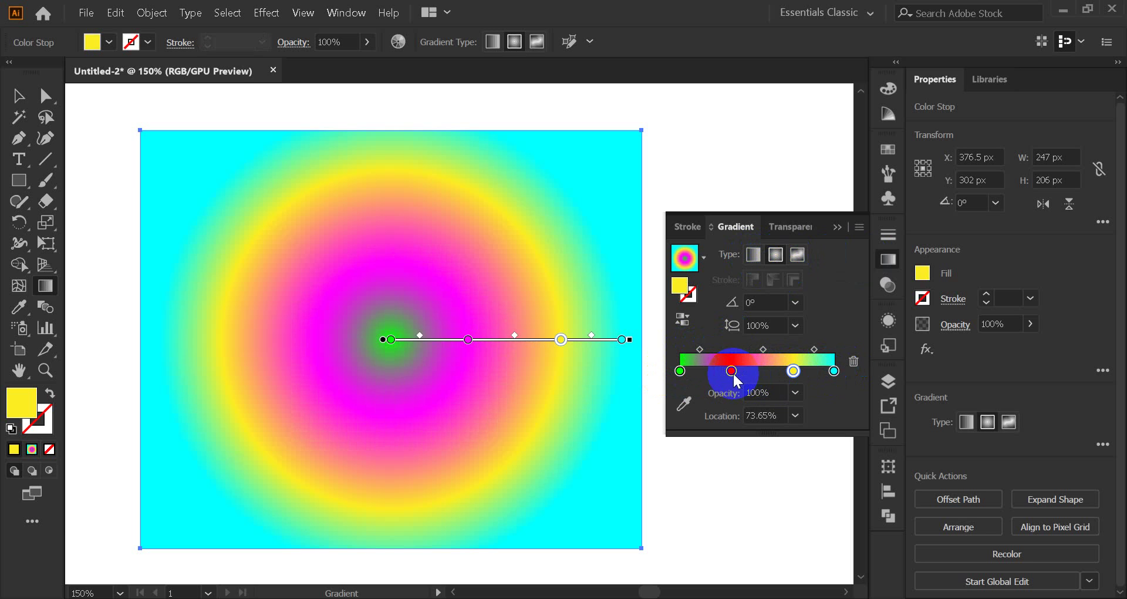
Add a colour stop between magenta and yellow at about 54% and colour it black.
left_click(762, 371)
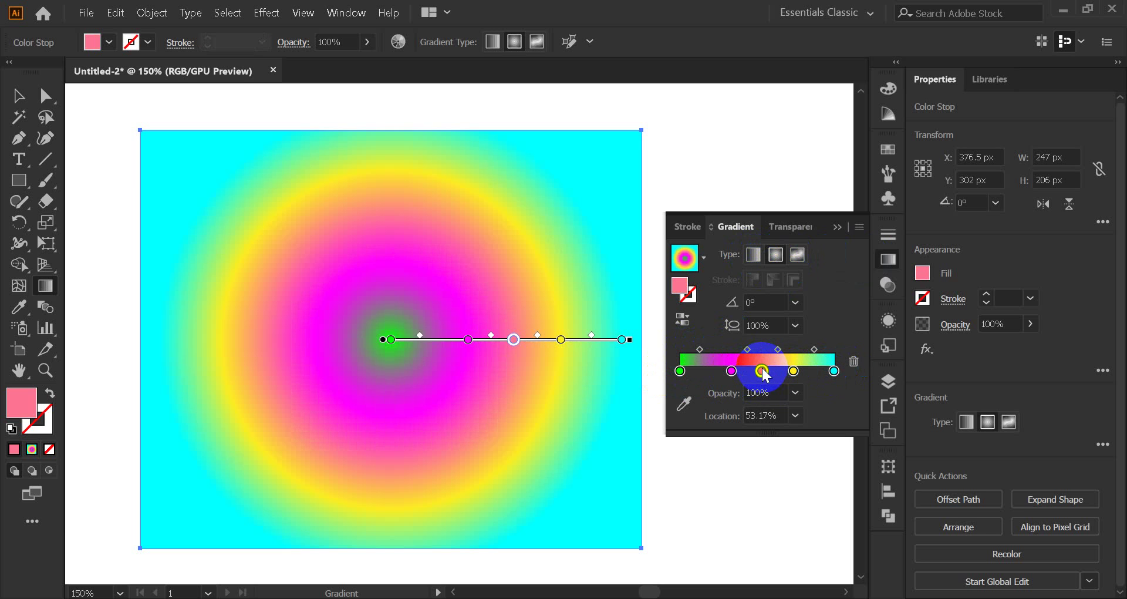
double_click(762, 370)
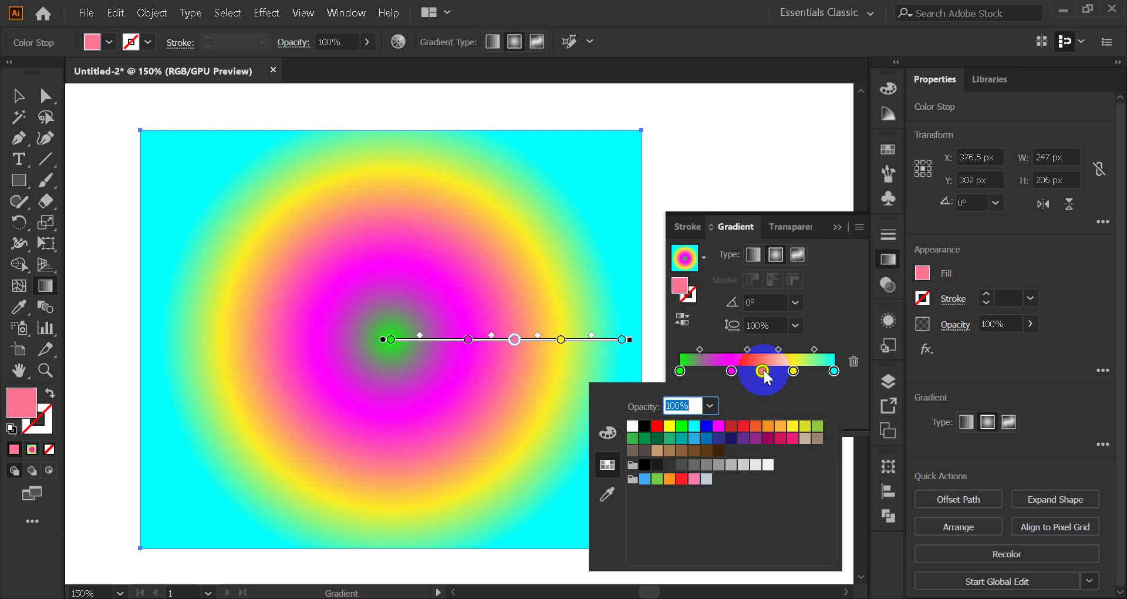
left_click(655, 436)
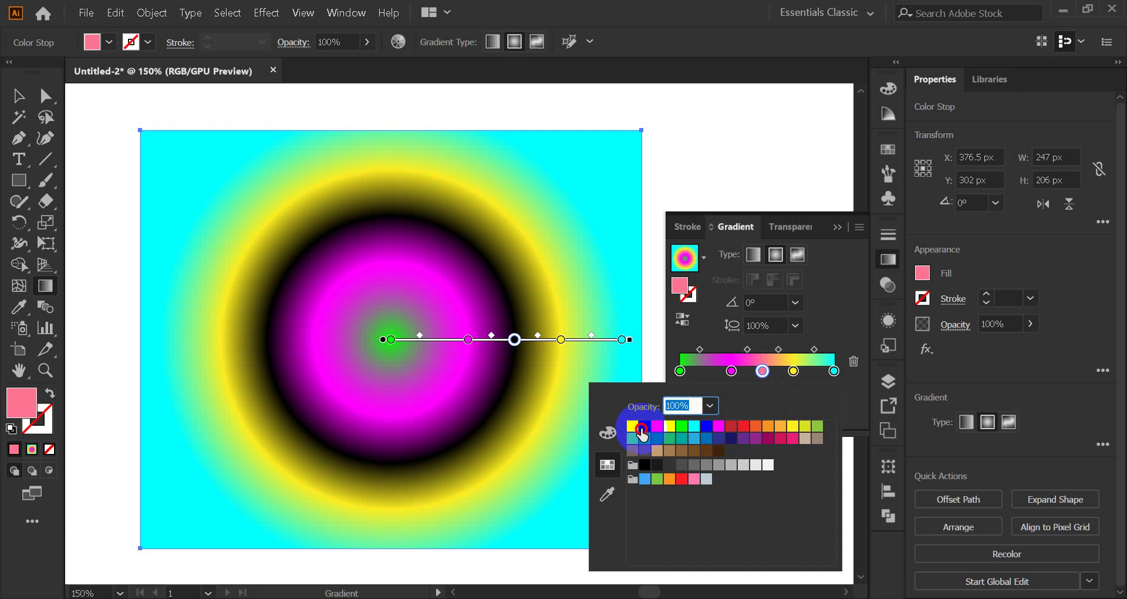
left_click(761, 371)
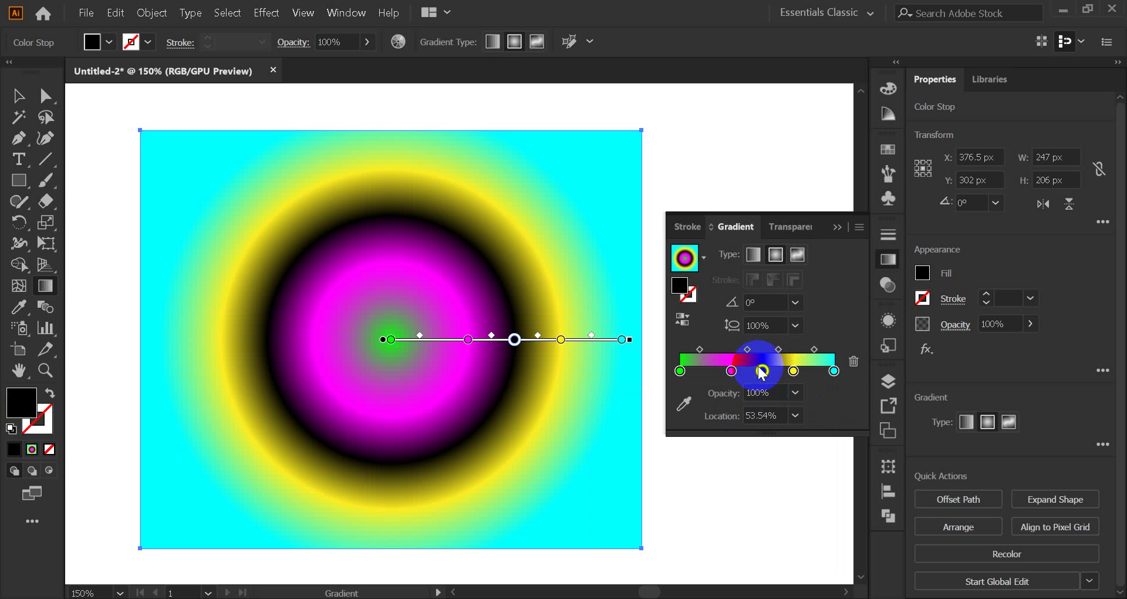
Select the magenta, yellow and cyan stops in turn to review them, and reselect the black stop.
left_click(730, 371)
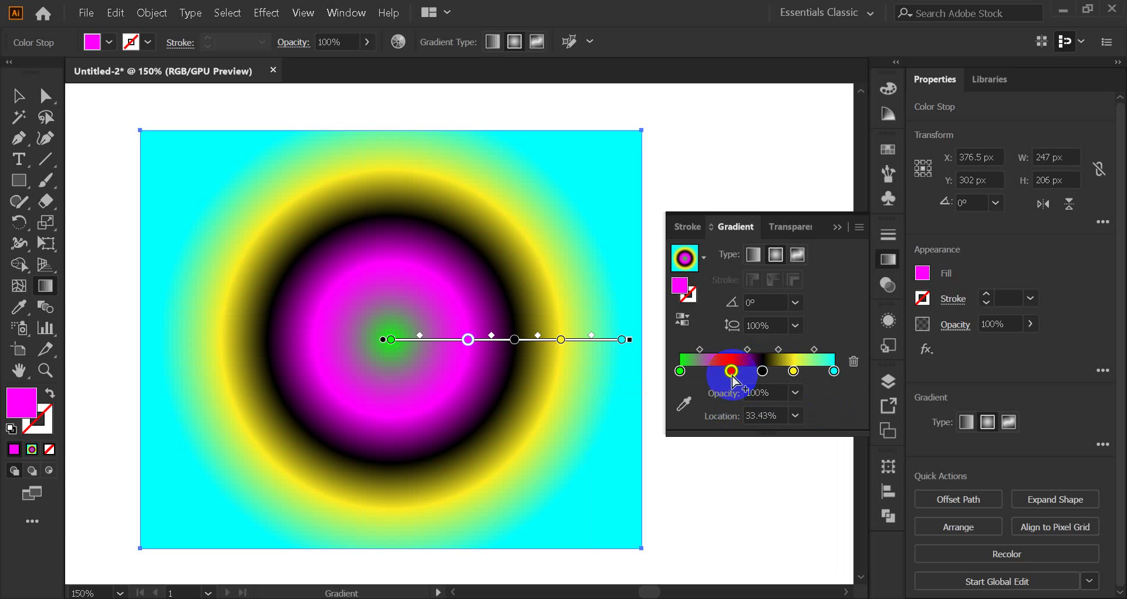
left_click(793, 371)
left_click(834, 372)
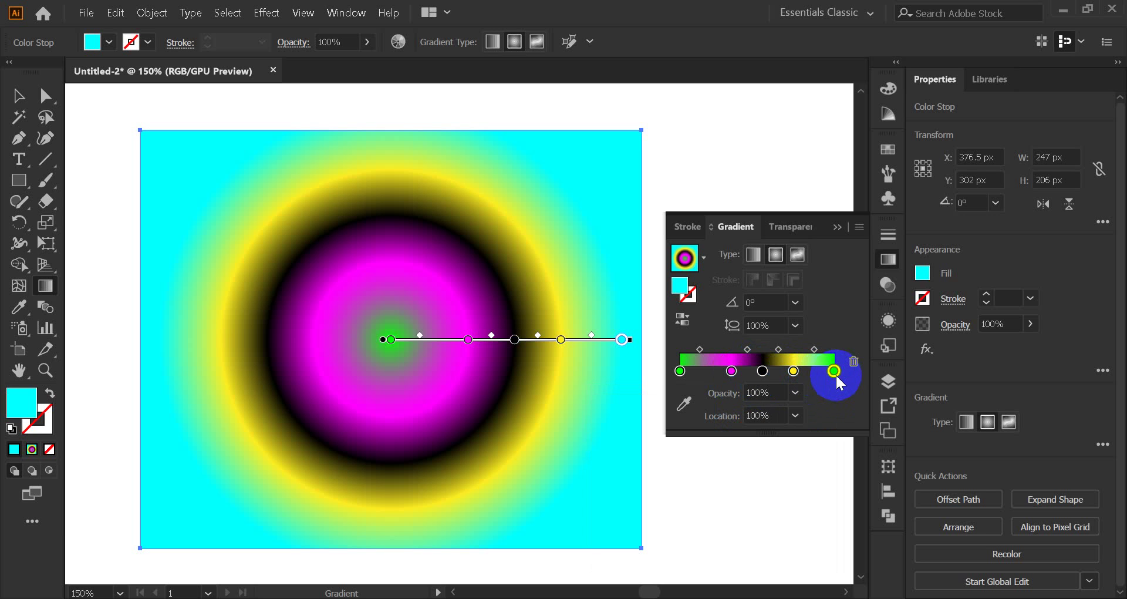
left_click(762, 372)
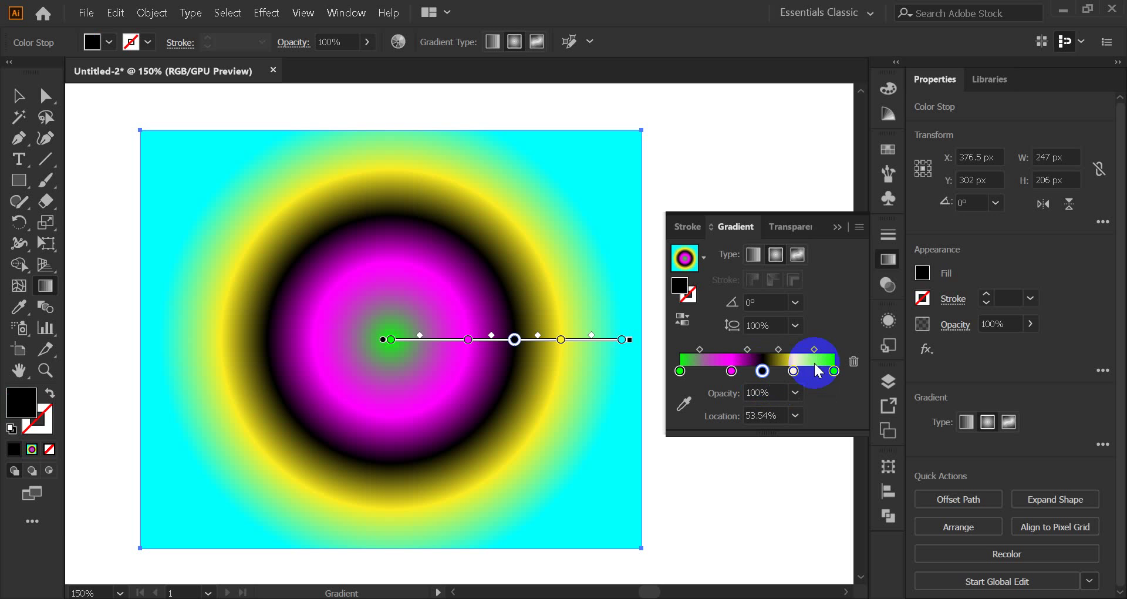
Delete the black stop, move the yellow stop to about 70%, and shift the green–magenta midpoint to about 53% and yellow–cyan to about 46%.
left_click(854, 363)
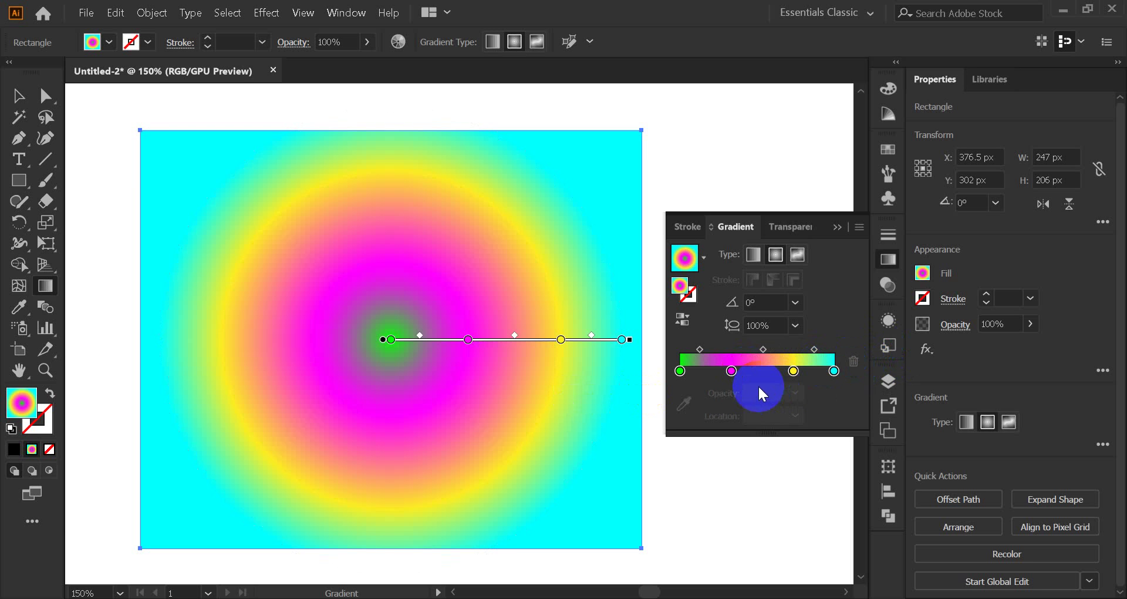
left_click_drag(733, 374, 779, 376)
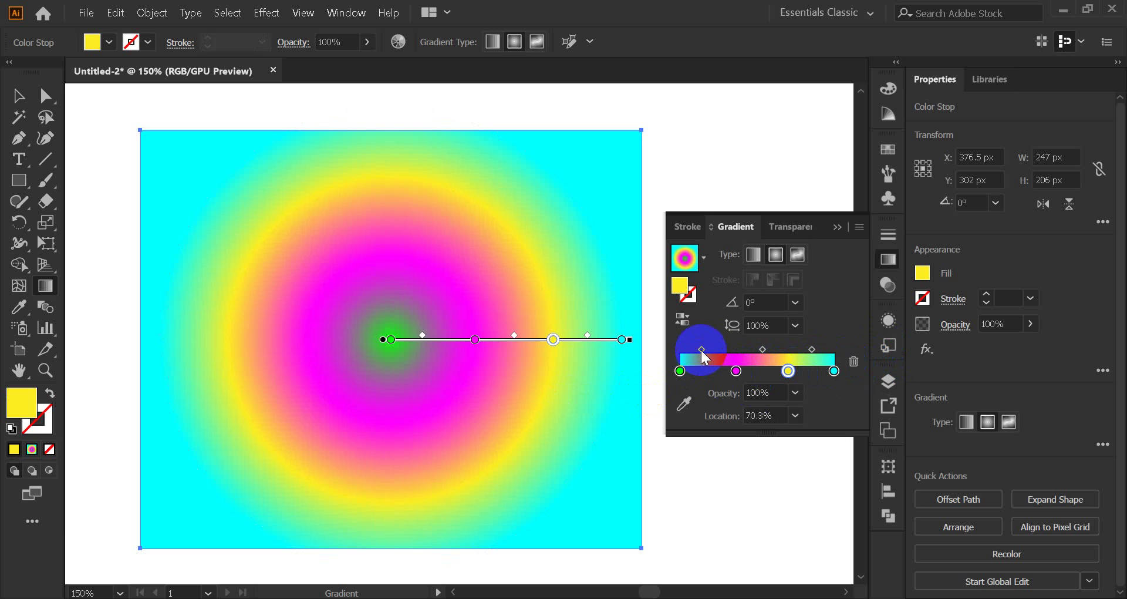
left_click_drag(701, 349, 711, 349)
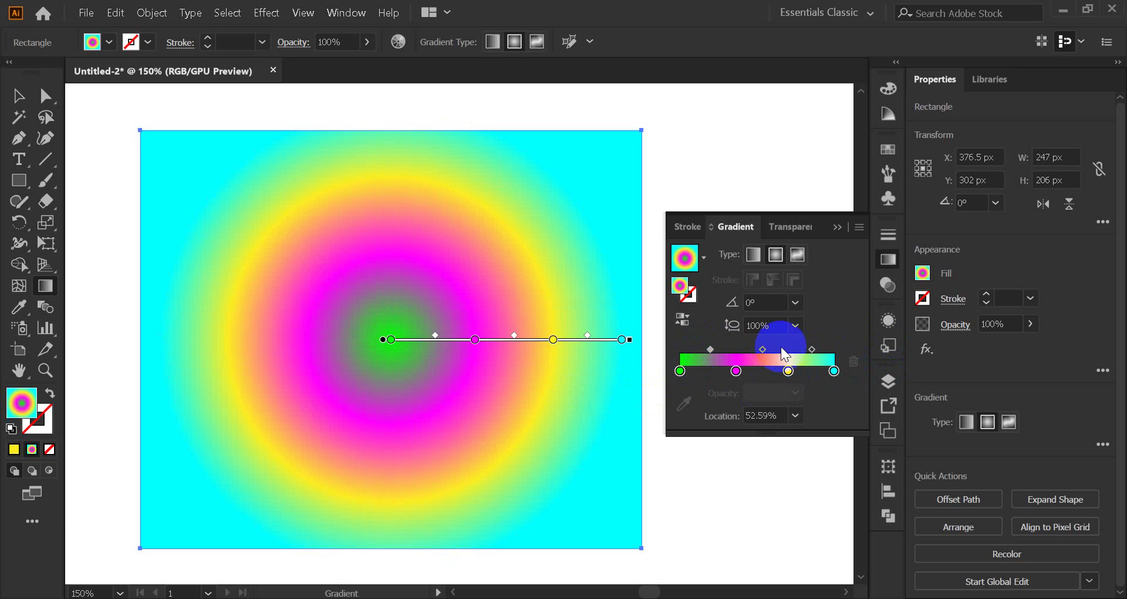
left_click(811, 349)
left_click_drag(810, 350, 810, 351)
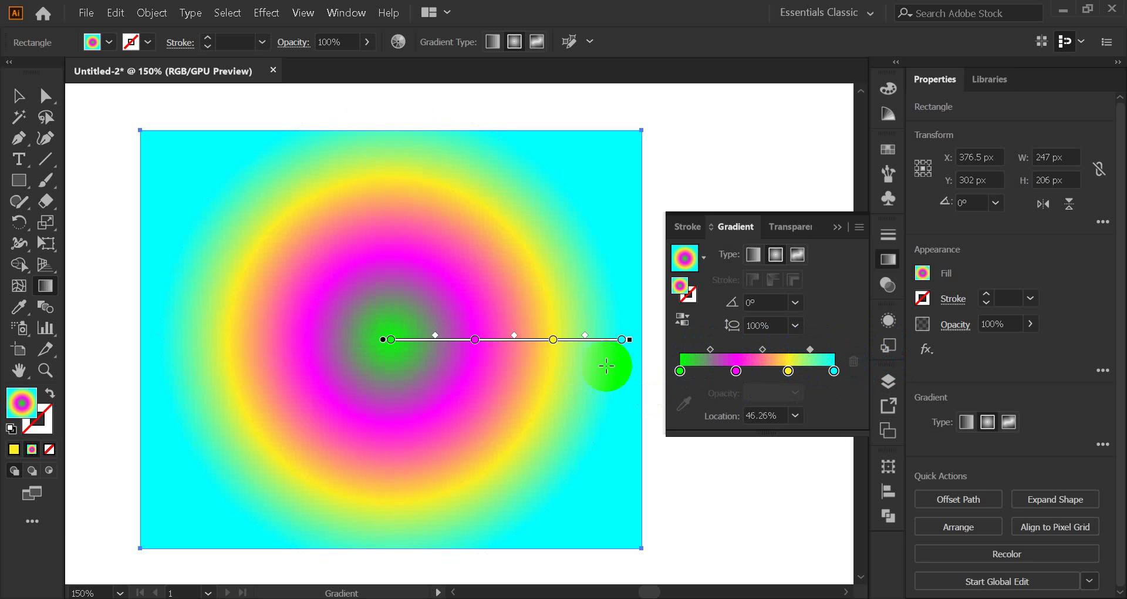
Switch the rectangle's fill to a freeform gradient in Points mode and move its four corner colour points inward.
left_click(797, 255)
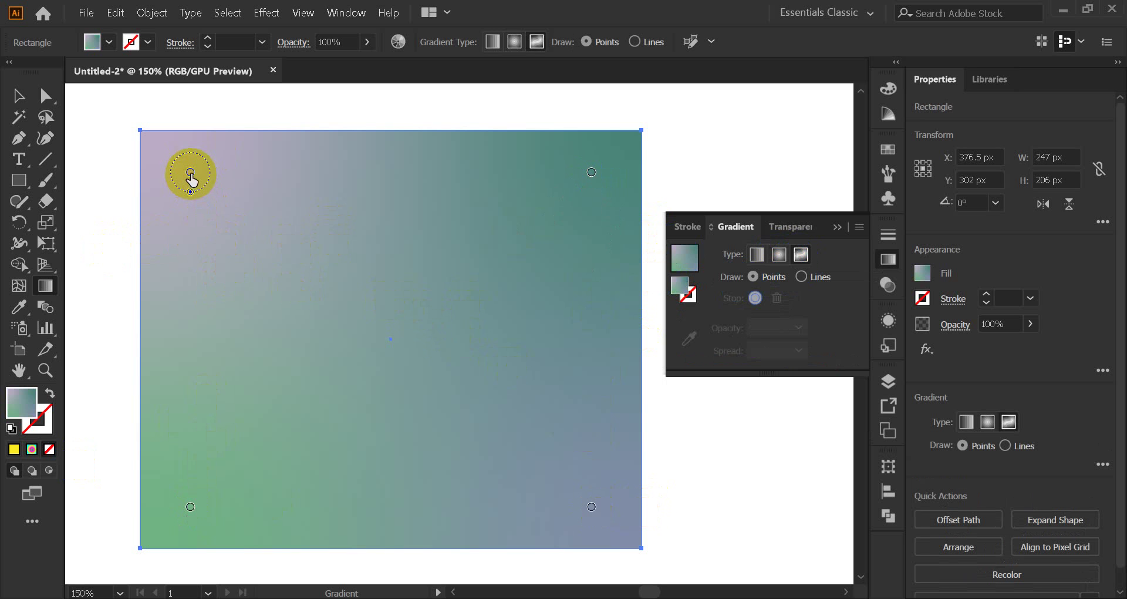
left_click_drag(191, 174, 258, 270)
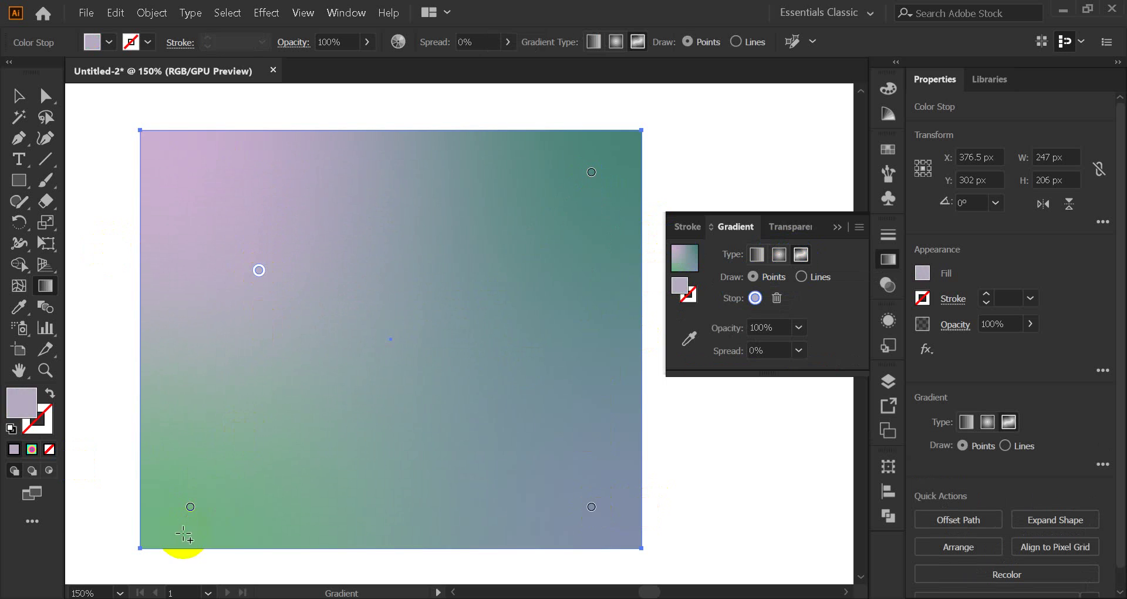
left_click_drag(190, 512, 298, 456)
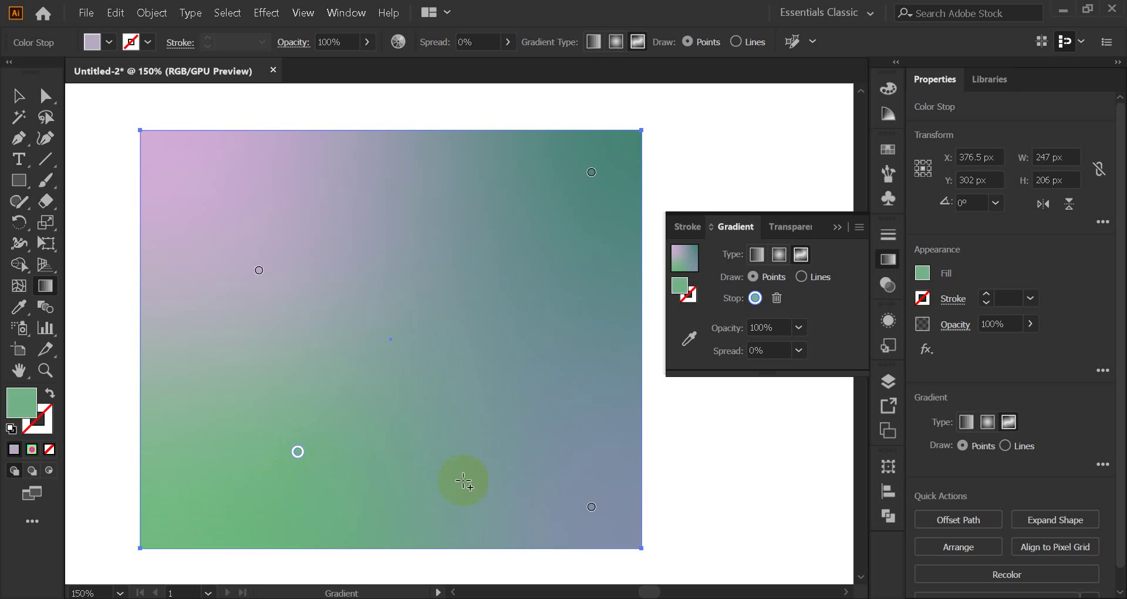
left_click_drag(591, 511, 497, 386)
left_click_drag(594, 181, 441, 240)
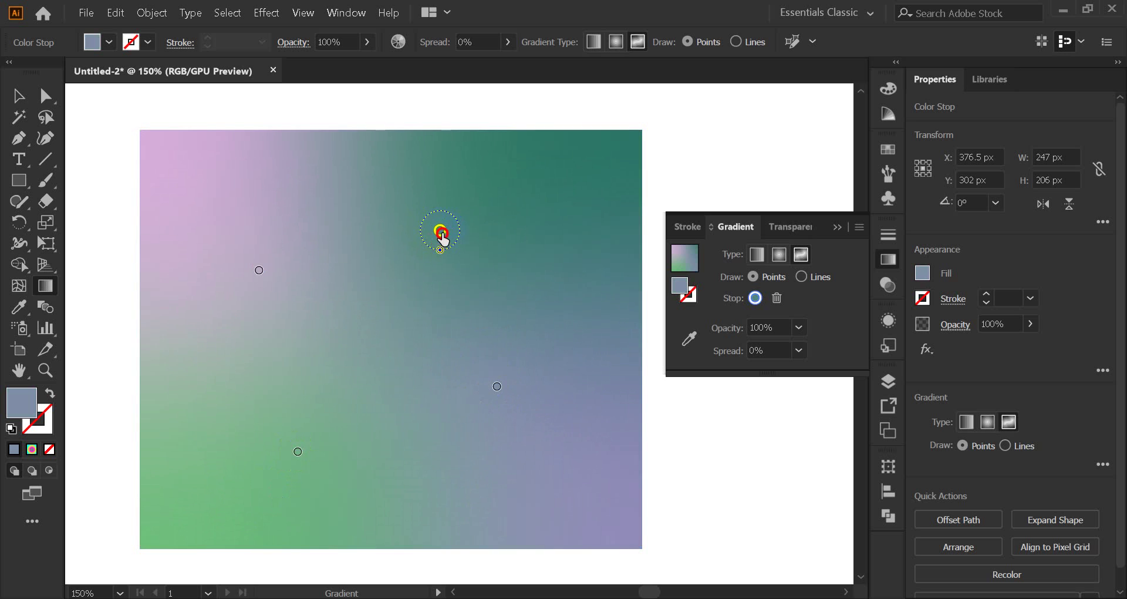
Colour the rectangle's upper-left gradient point cyan and the upper-right point yellow.
left_click(259, 272)
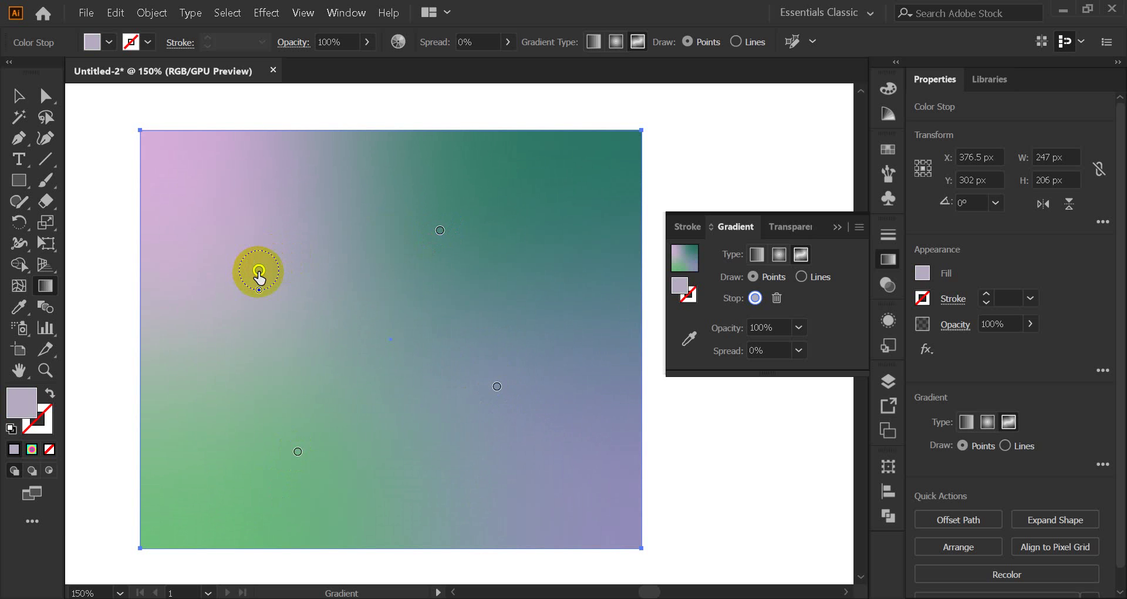
double_click(259, 271)
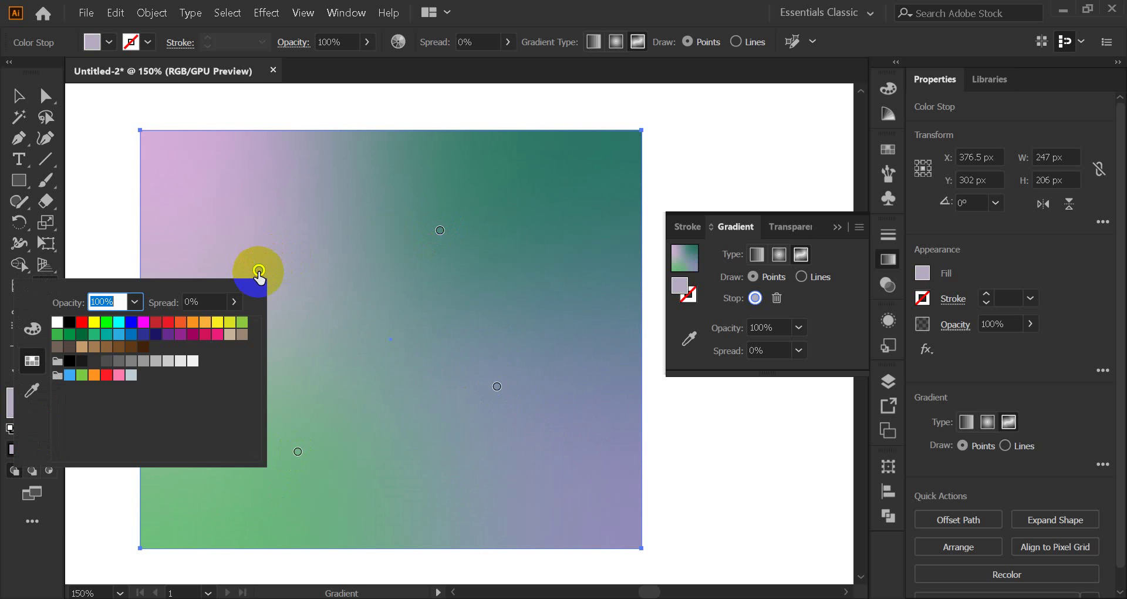
left_click(119, 323)
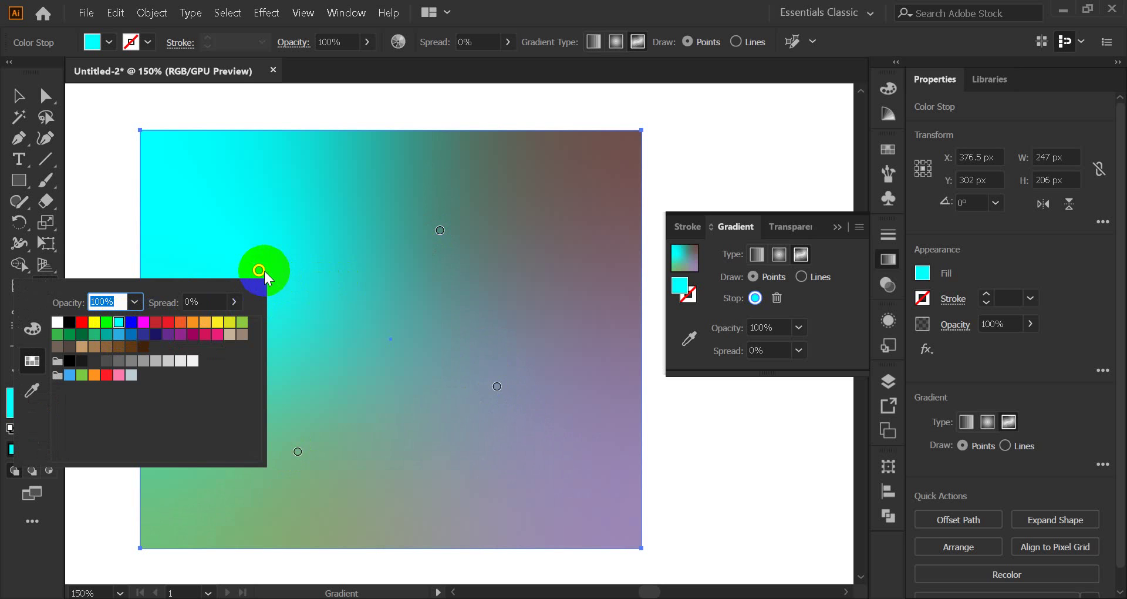
left_click(260, 270)
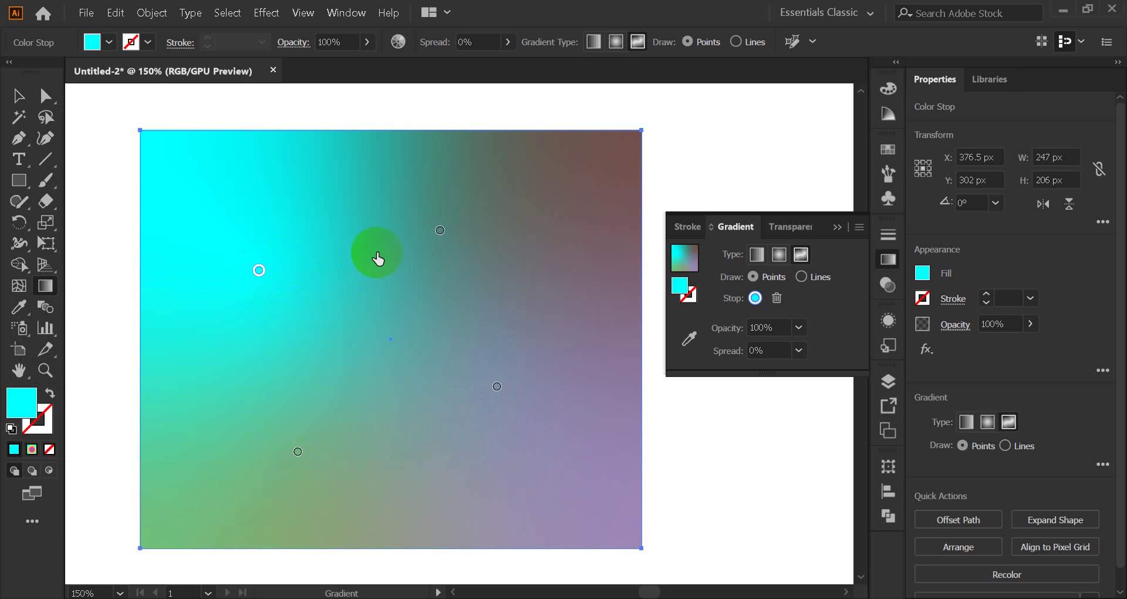
double_click(440, 232)
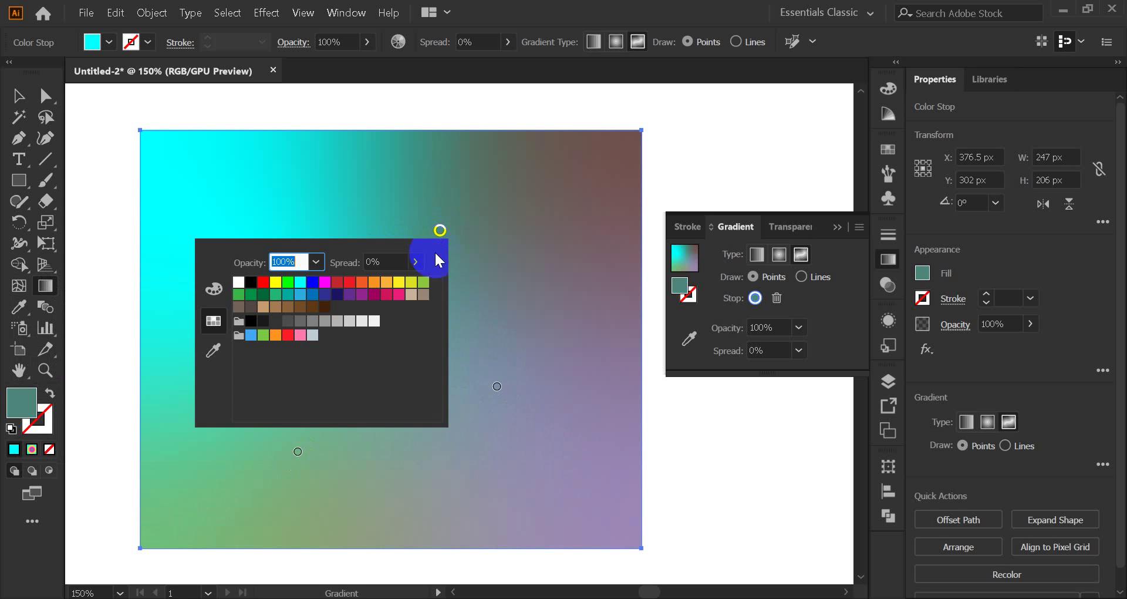
left_click(399, 283)
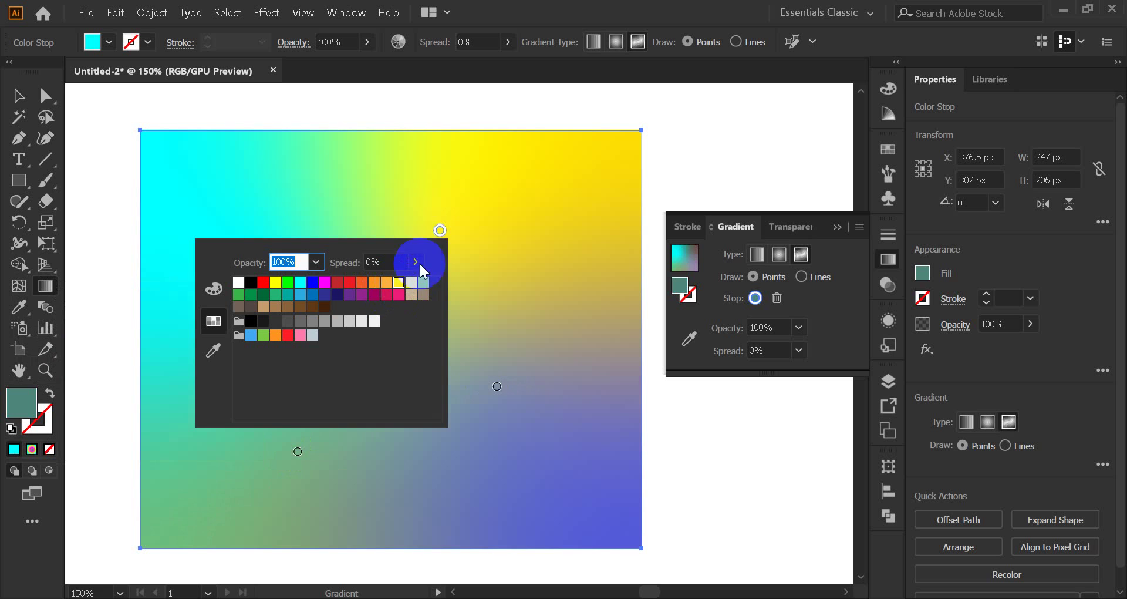
Colour the rectangle's lower-right gradient point red and the lower-left point dark blue.
double_click(497, 385)
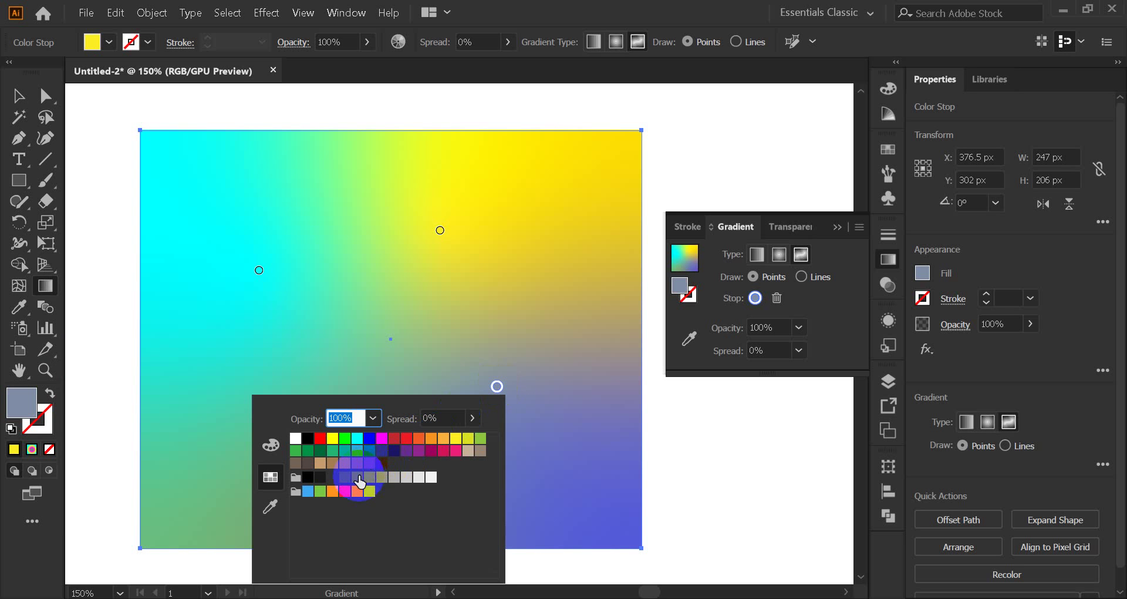
left_click(345, 492)
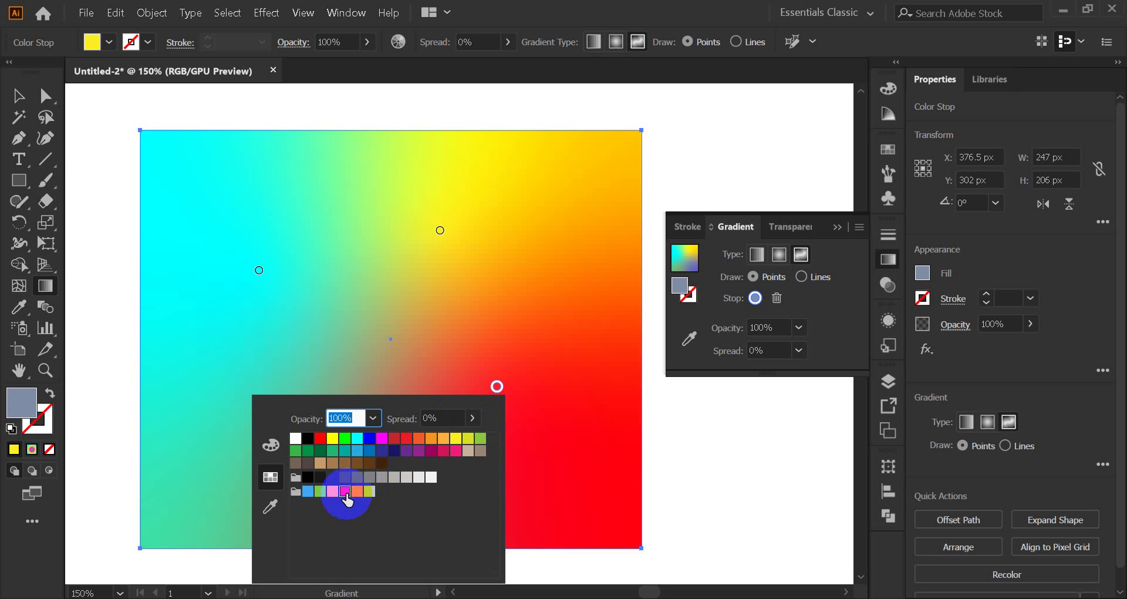
left_click(497, 386)
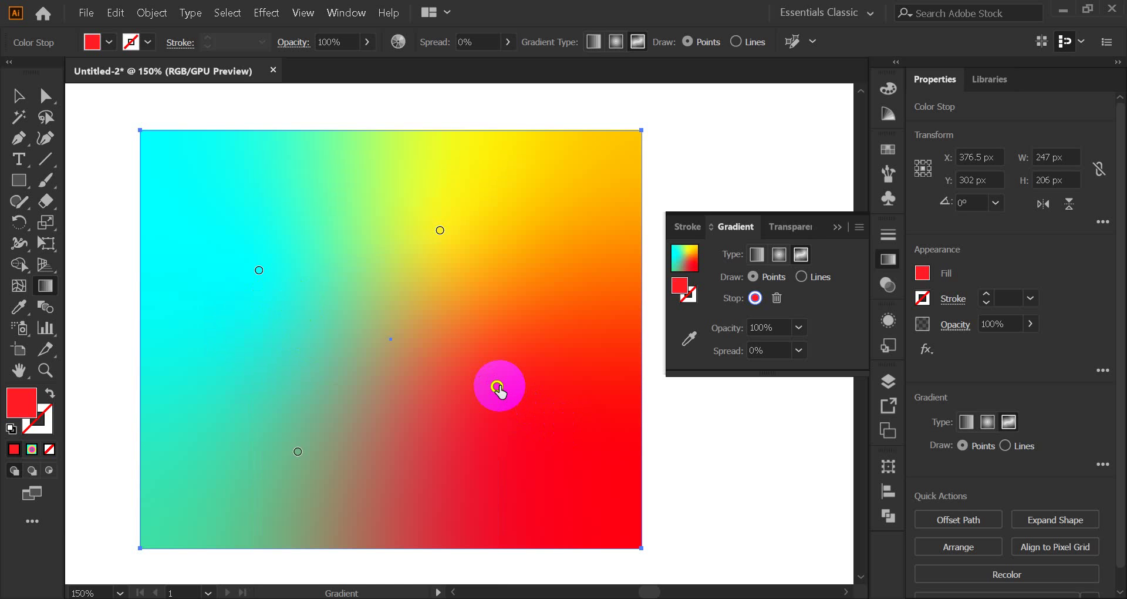
double_click(297, 452)
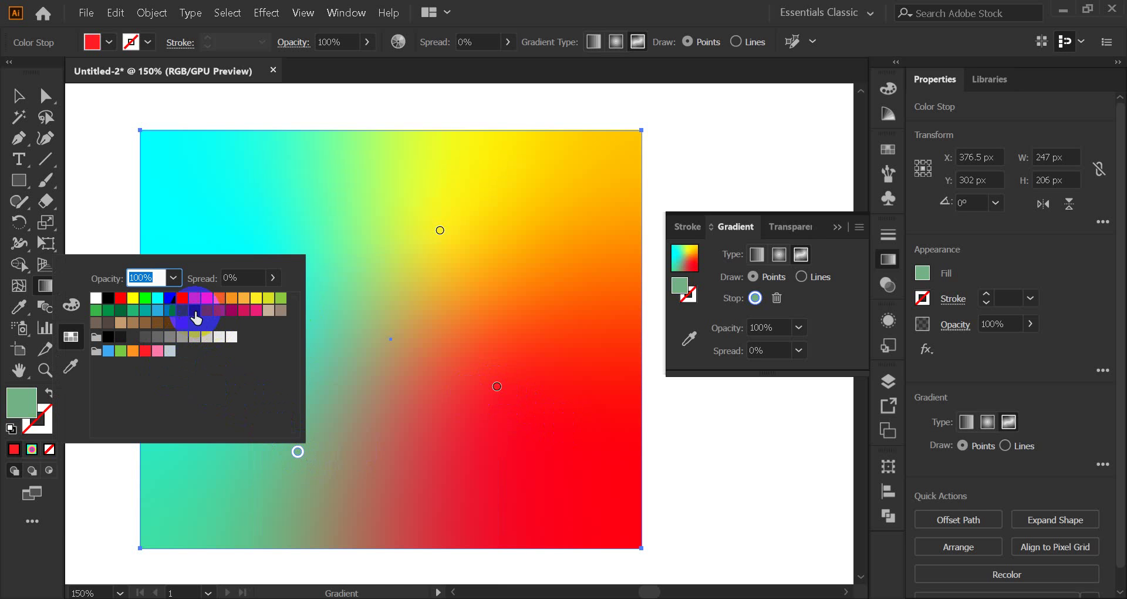
left_click(194, 311)
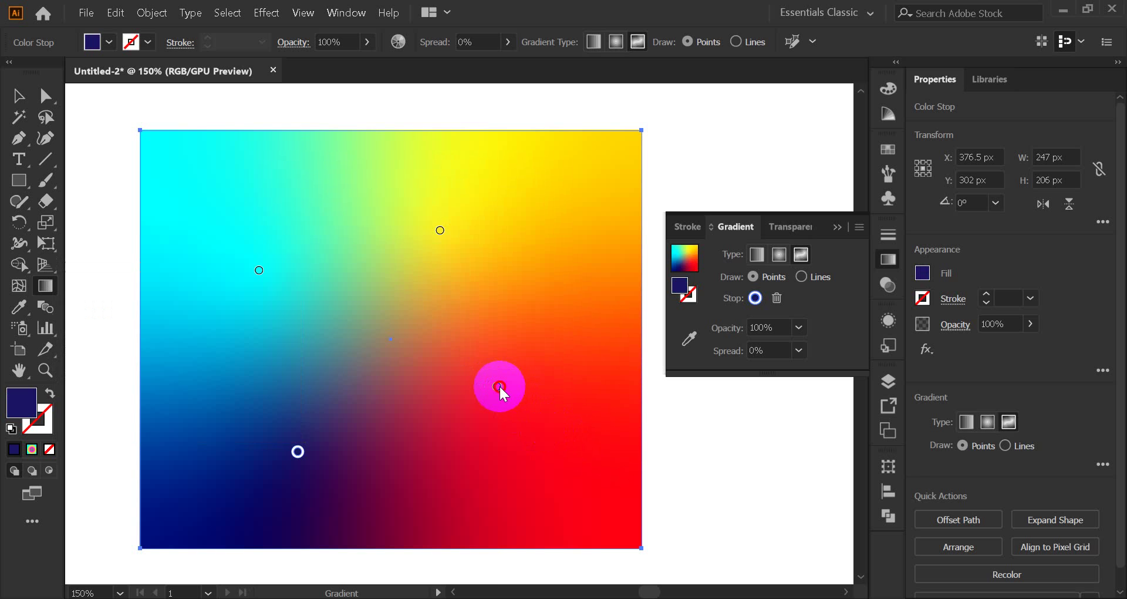
Move the dark blue, cyan, yellow and red gradient points closer to the rectangle's centre.
left_click(298, 452)
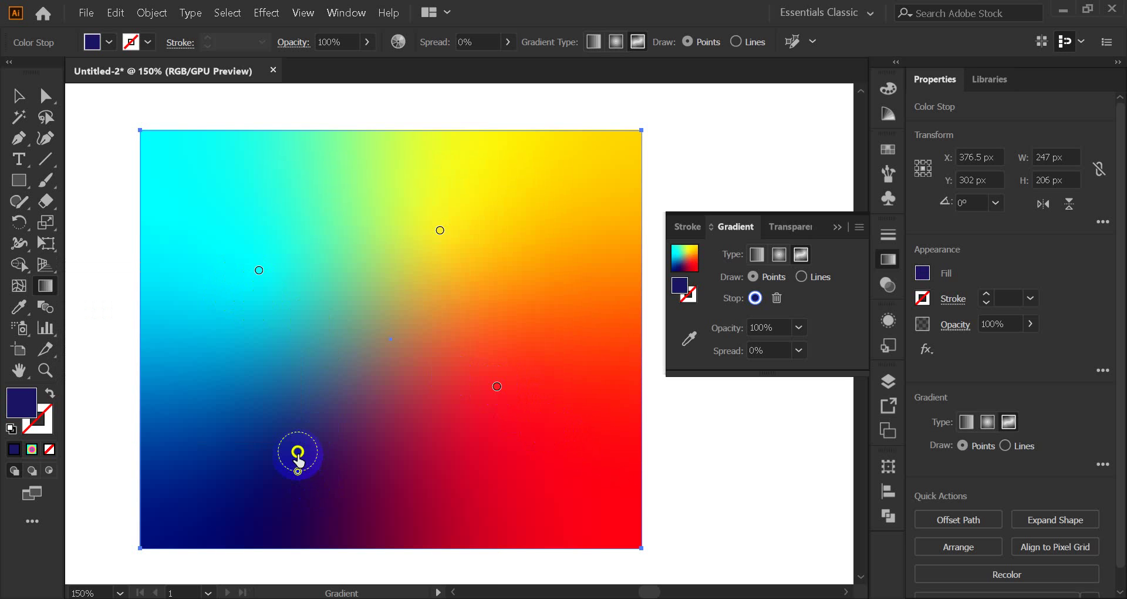
left_click_drag(308, 418, 311, 397)
left_click(259, 272)
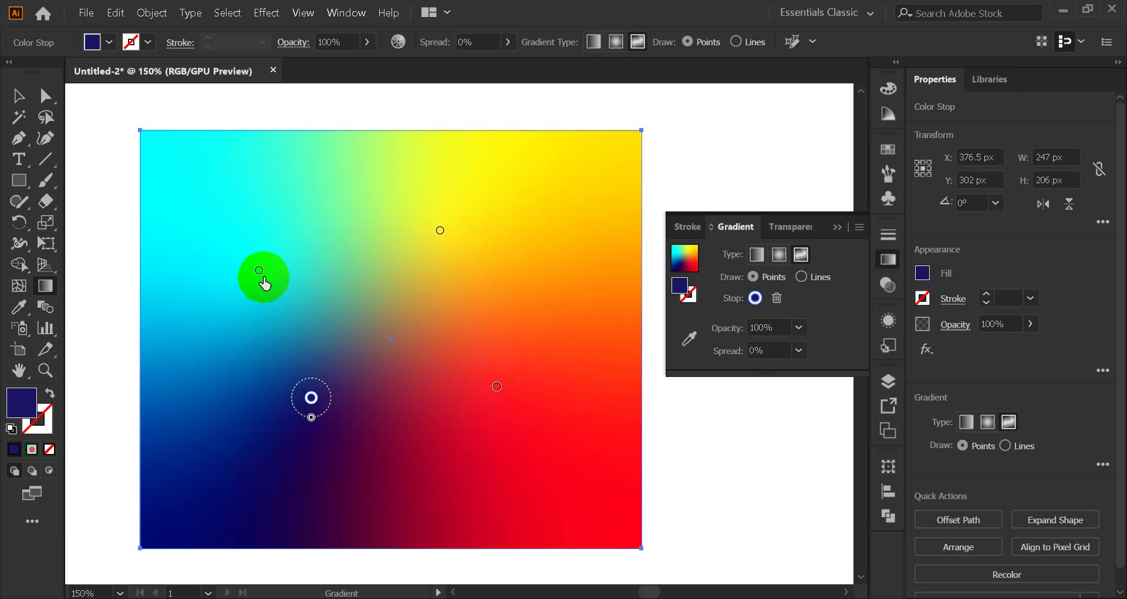
left_click_drag(259, 274, 297, 276)
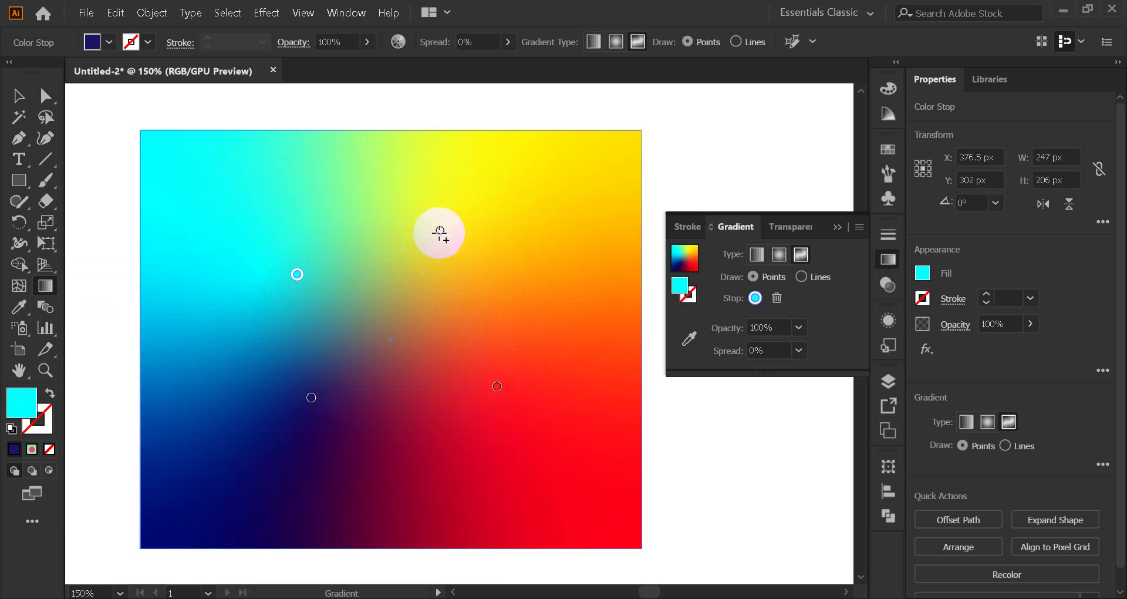
left_click_drag(439, 234, 449, 262)
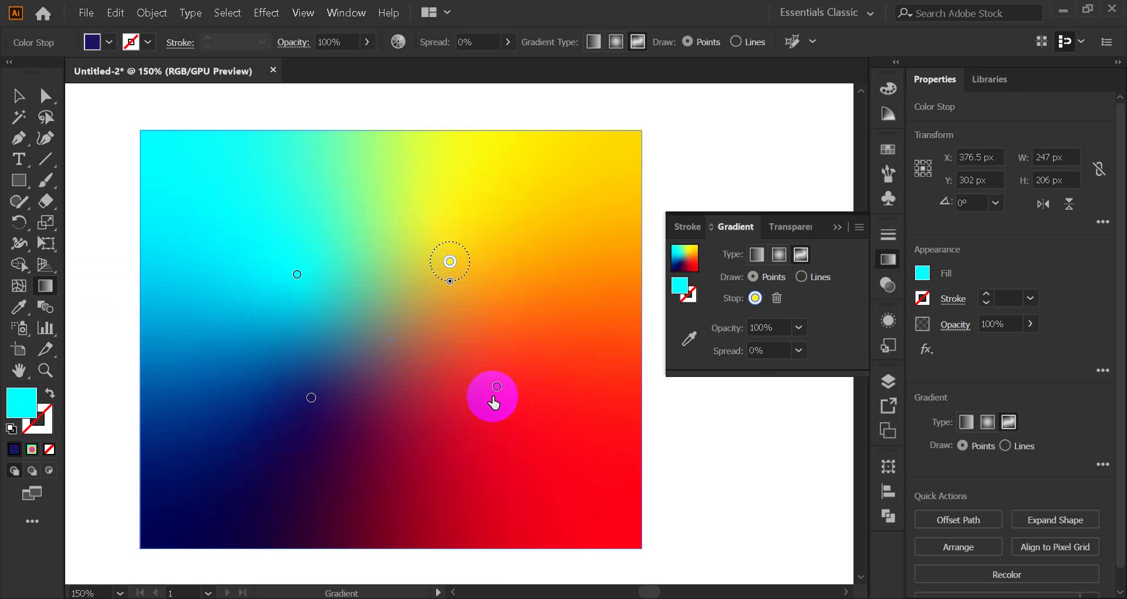
left_click_drag(497, 390, 449, 385)
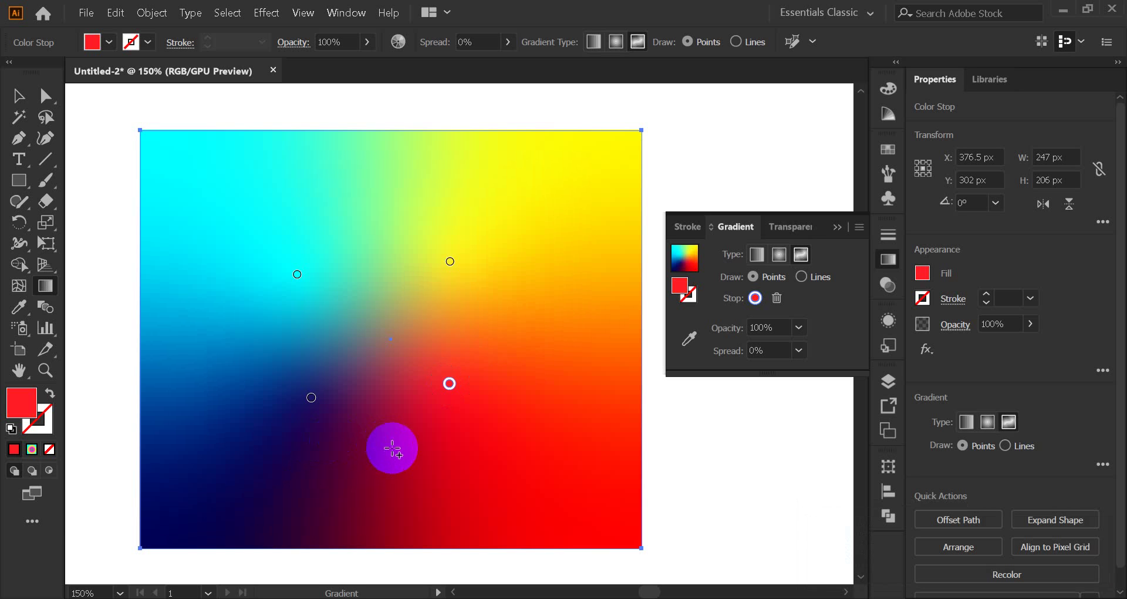
Move the yellow point out towards the rectangle's upper-right corner and bring it back near the centre.
left_click(321, 403)
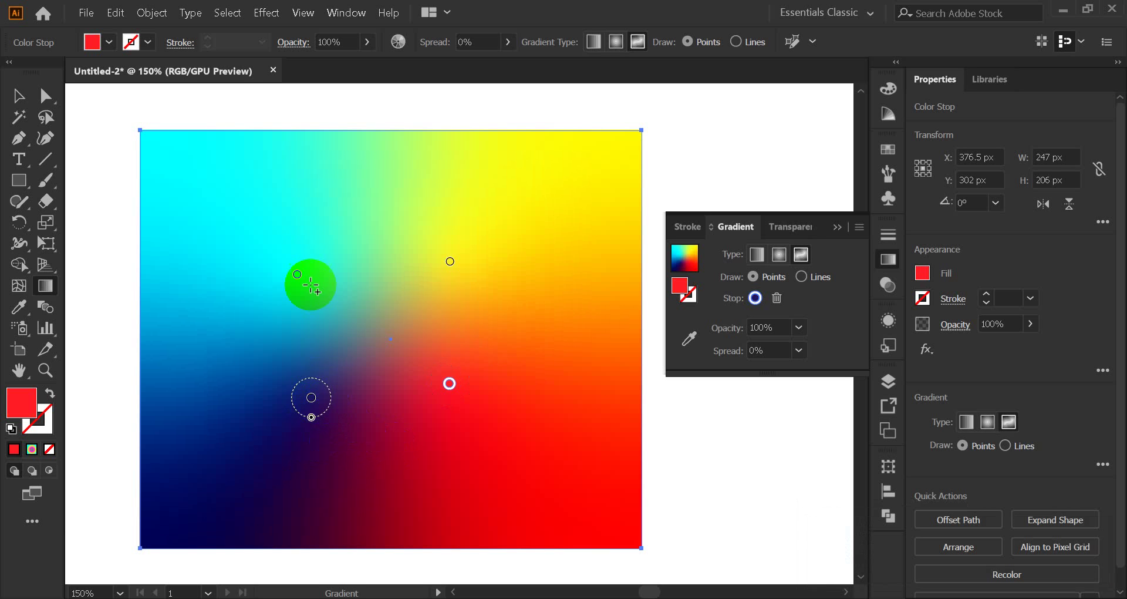
left_click(297, 274)
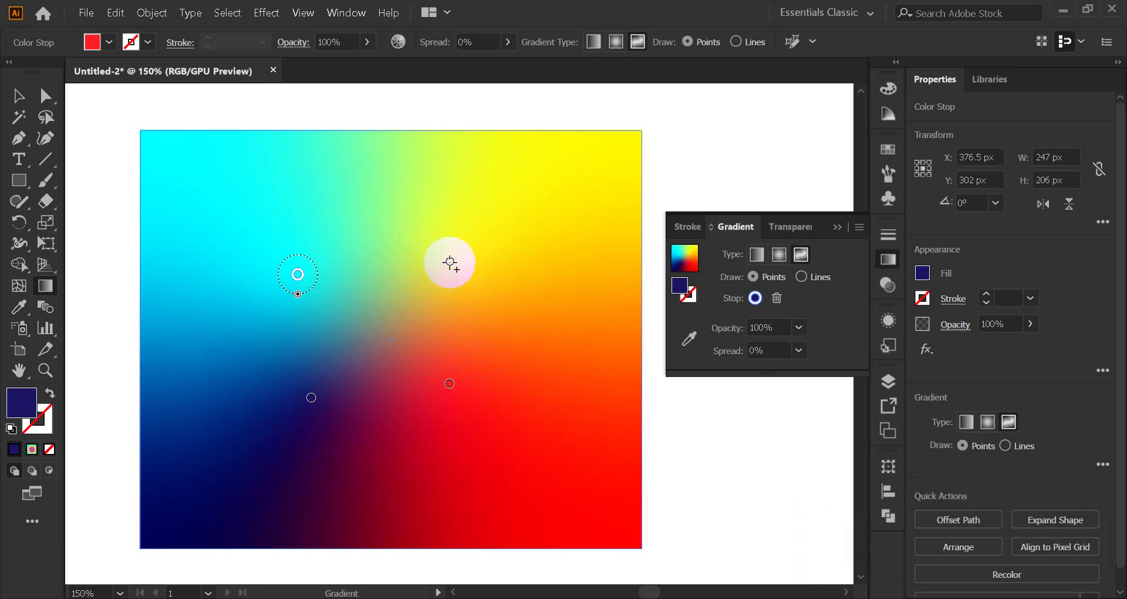
left_click_drag(449, 261, 573, 196)
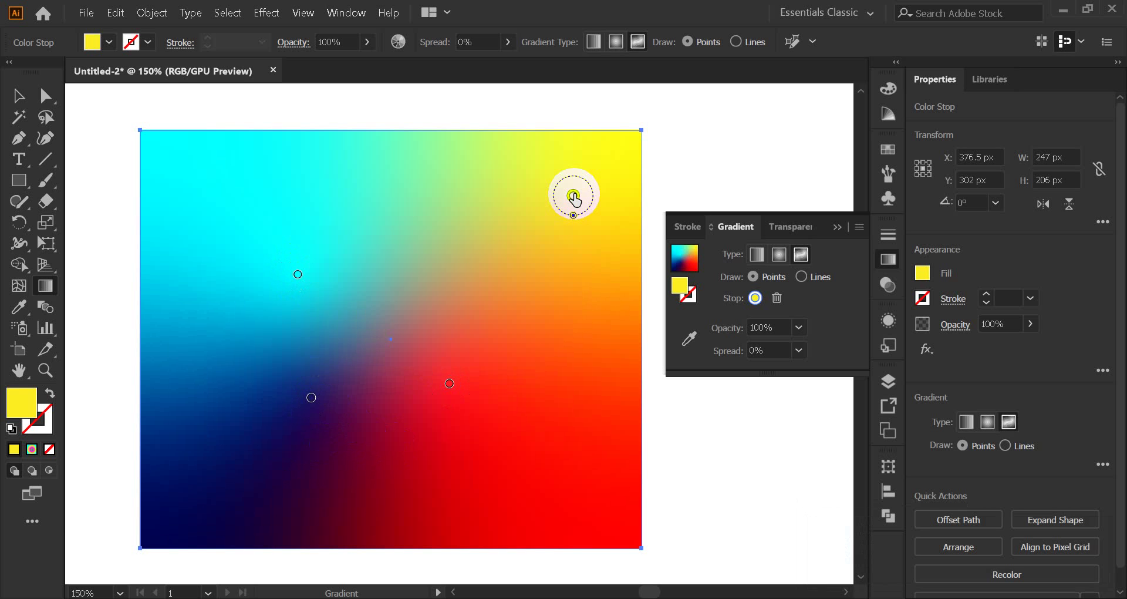
left_click_drag(574, 200, 461, 267)
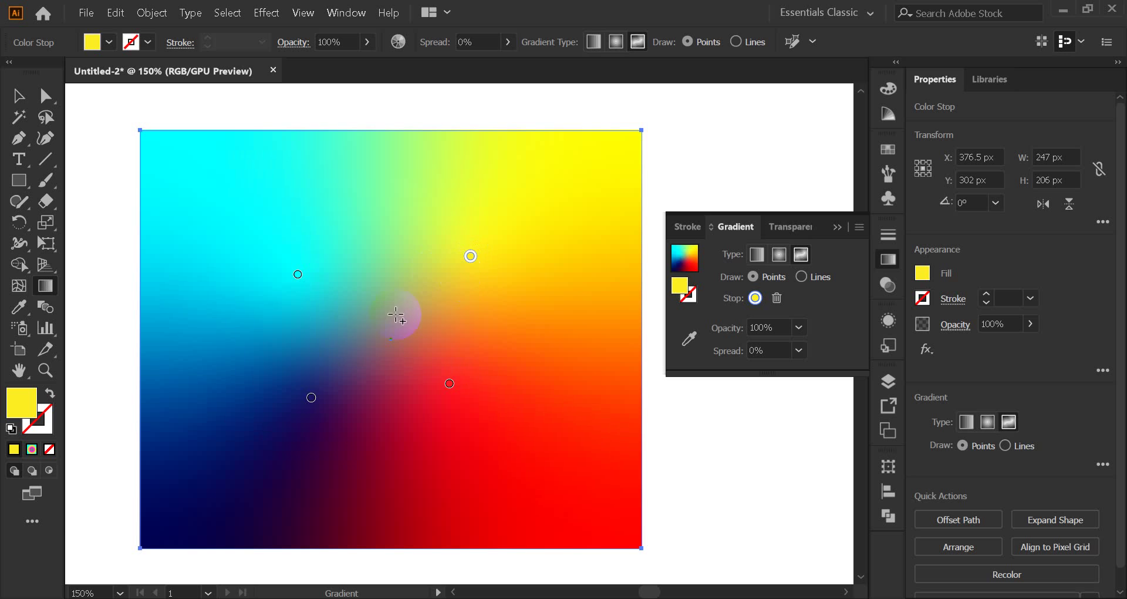
Fine-tune the blend by shifting the red and dark blue points slightly outward and the cyan point slightly inward.
mouse_move(449, 389)
left_mouse_down()
mouse_move(478, 427)
mouse_move(462, 406)
left_mouse_up()
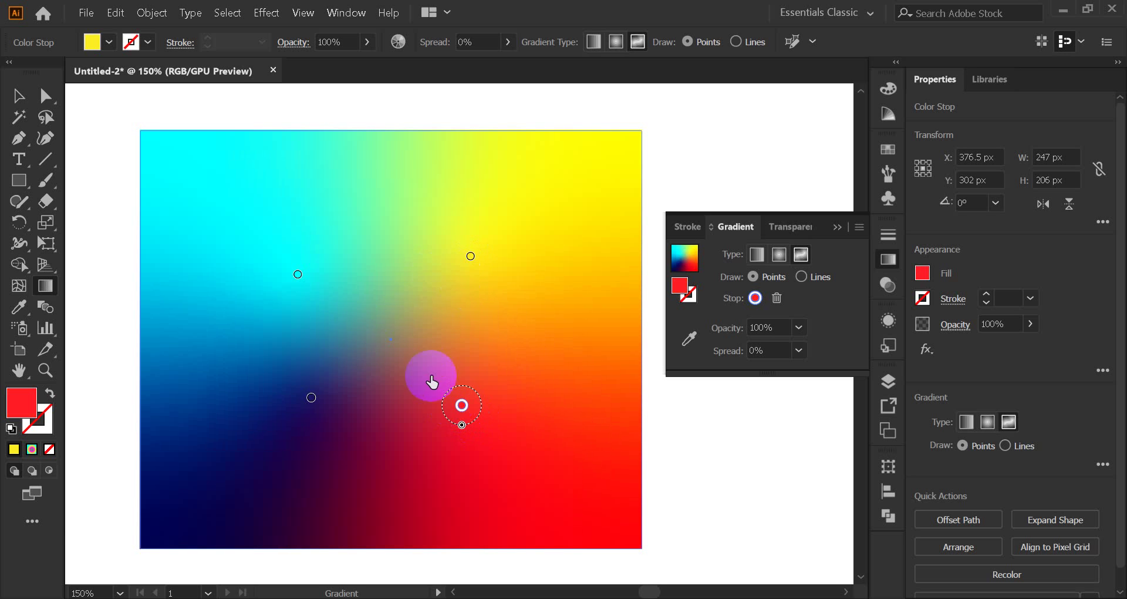
left_click_drag(297, 276, 317, 266)
left_click(311, 398)
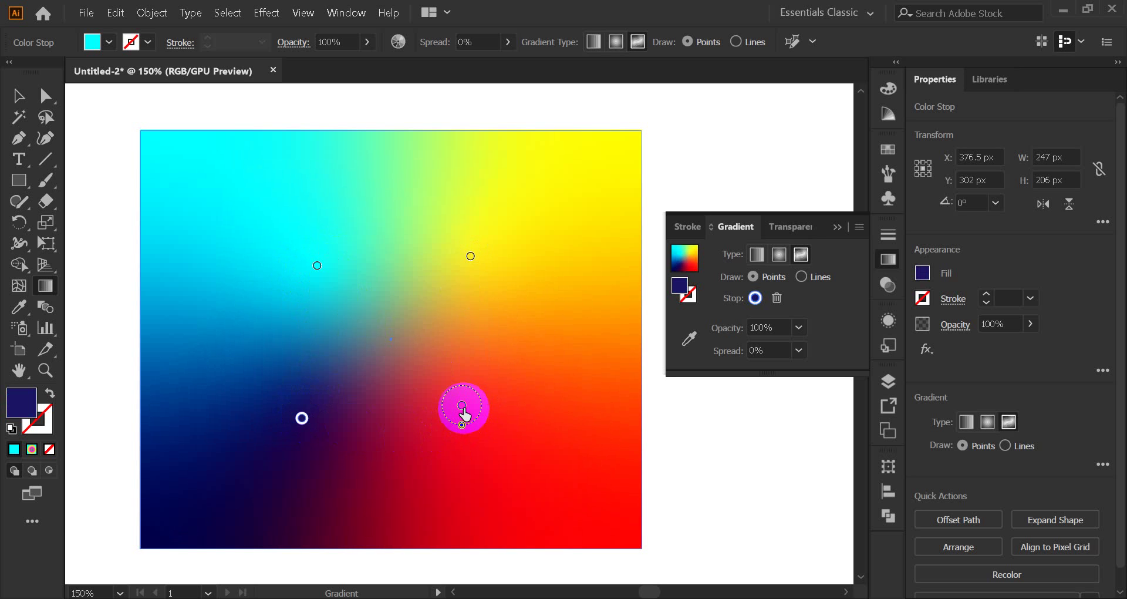
left_click_drag(463, 407, 460, 422)
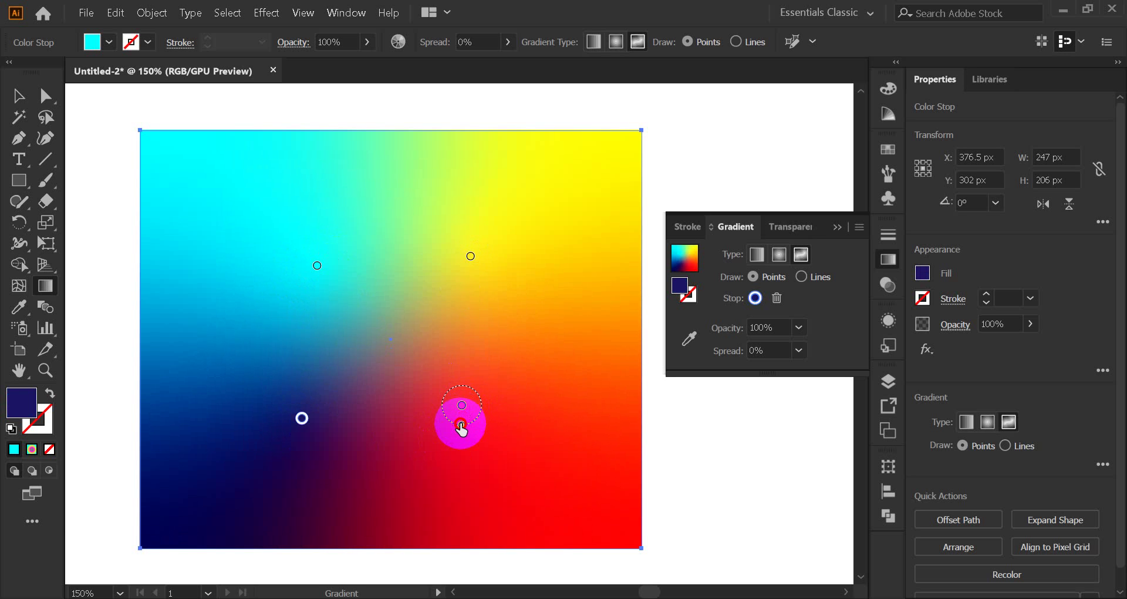
Add a red colour point at the rectangle's centre and move the four surrounding points outward.
left_click(422, 338)
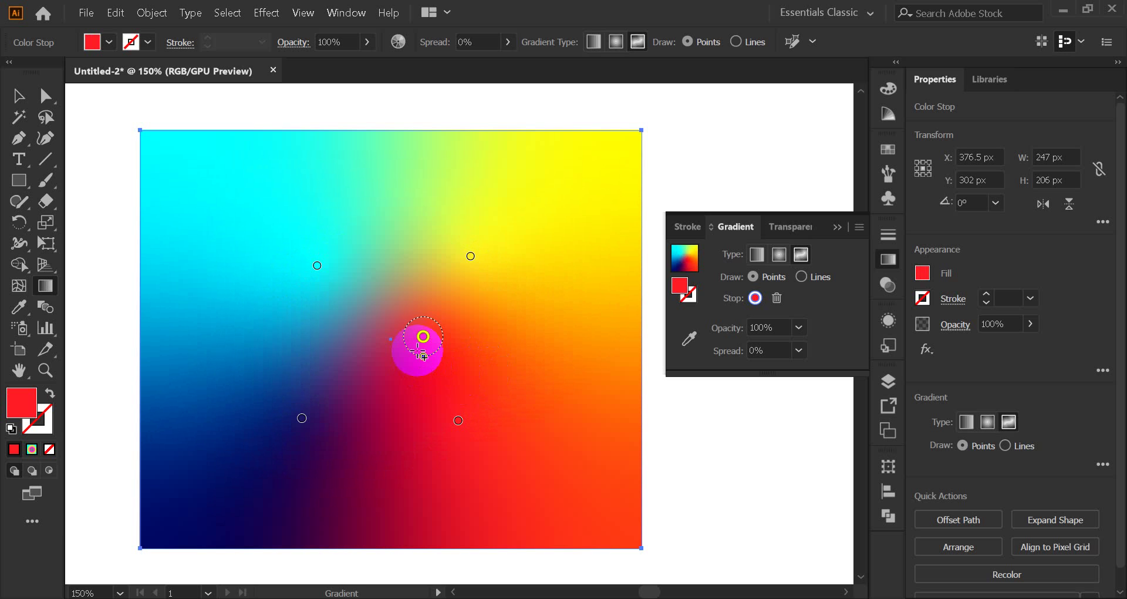
left_click_drag(423, 337, 386, 339)
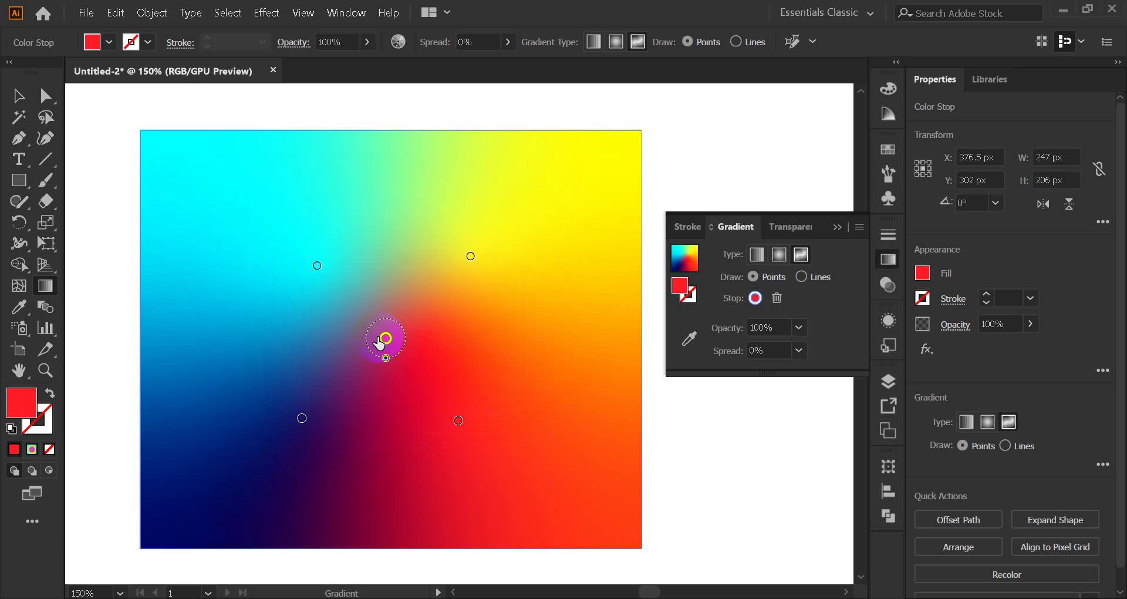
left_click_drag(316, 265, 244, 226)
left_click_drag(301, 419, 260, 451)
left_click_drag(470, 256, 533, 229)
left_click_drag(458, 421, 517, 457)
Change the colour of the gradient point at the rectangle's centre to black.
left_click(385, 339)
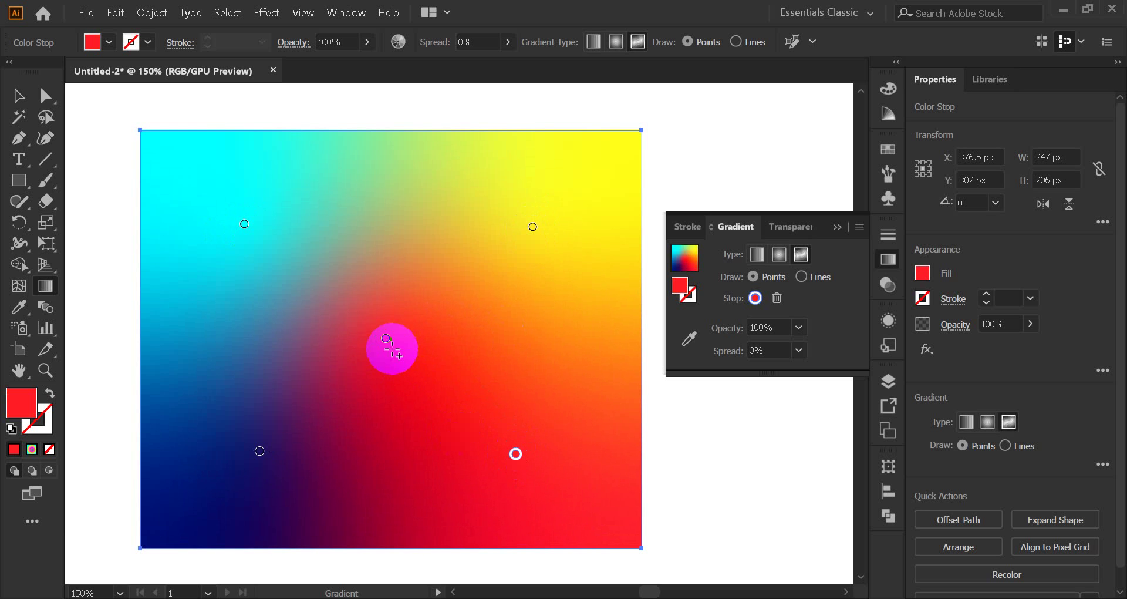
double_click(385, 339)
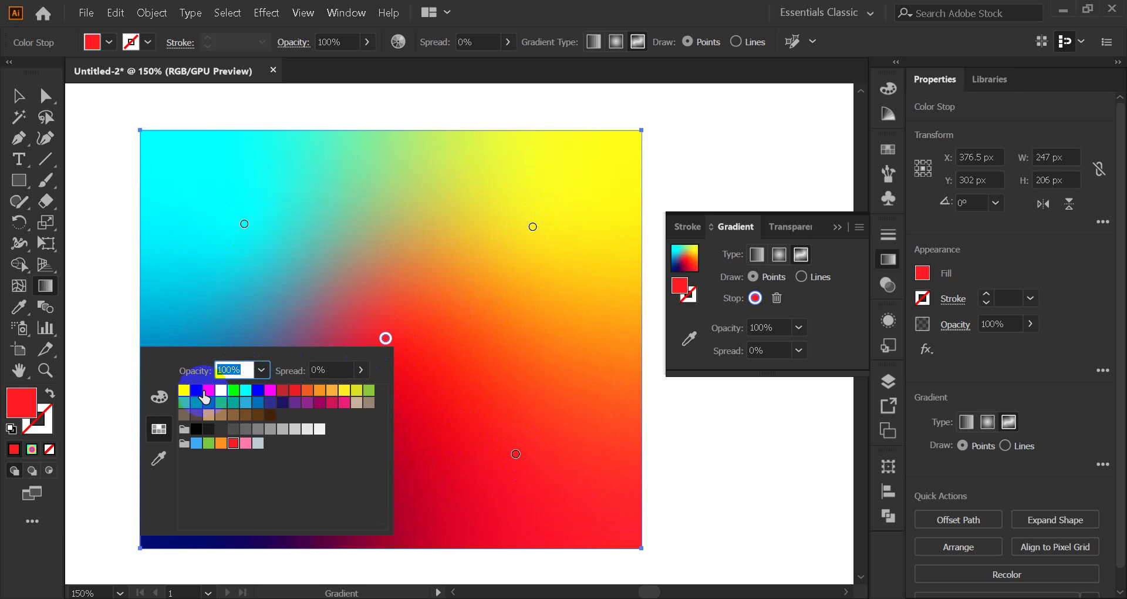
left_click(196, 390)
left_click(386, 339)
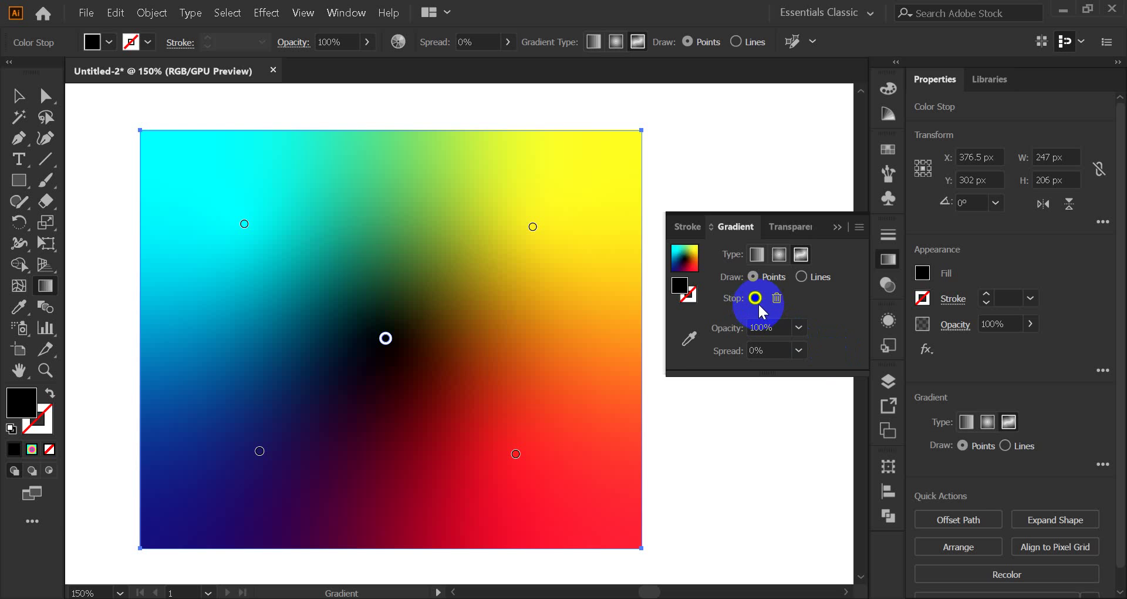
Switch the rectangle's fill to a radial gradient and then to the linear green, magenta, yellow and cyan gradient.
left_click(780, 253)
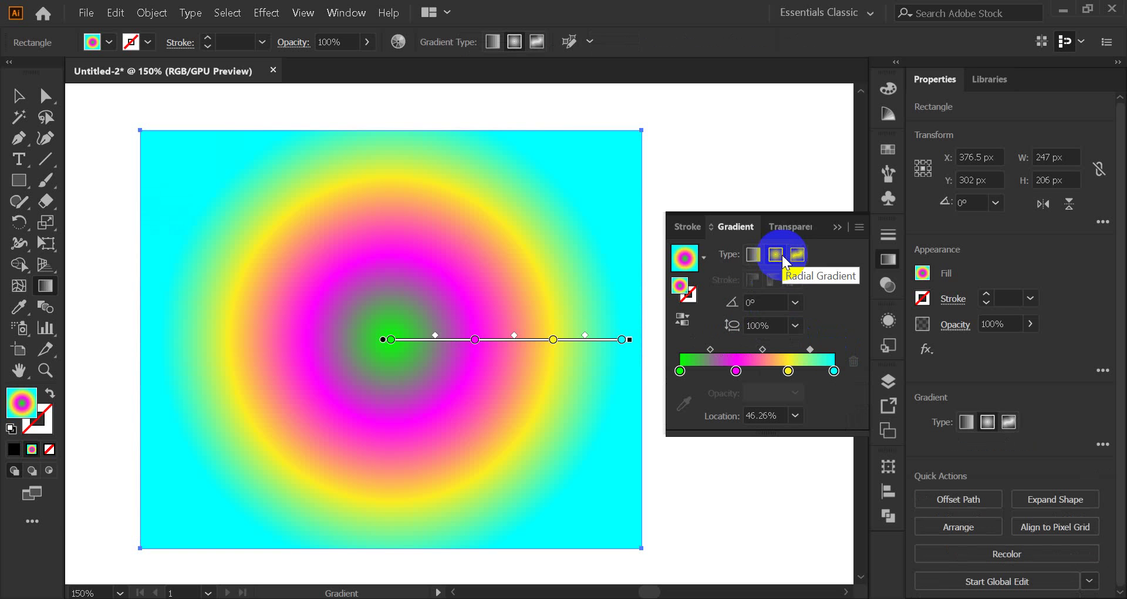
left_click(751, 258)
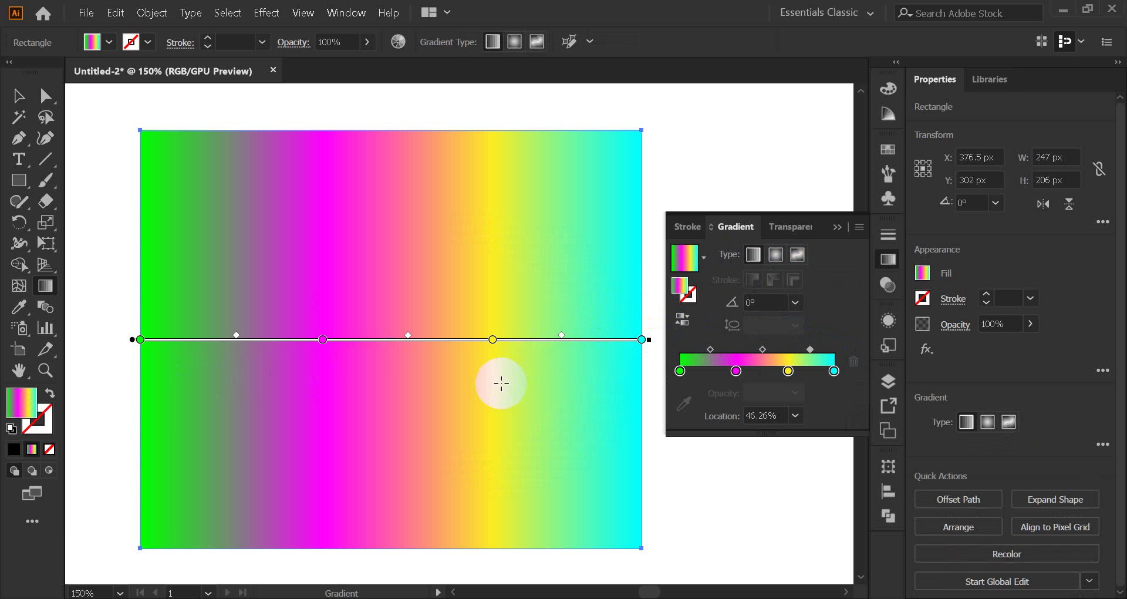
left_click(18, 99)
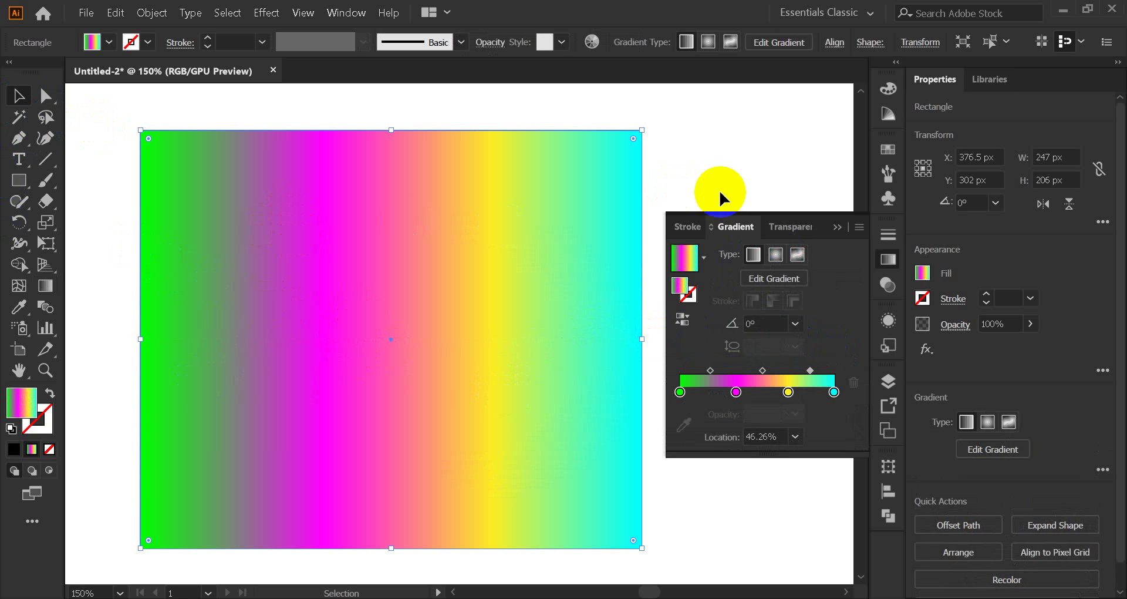
left_click(254, 248)
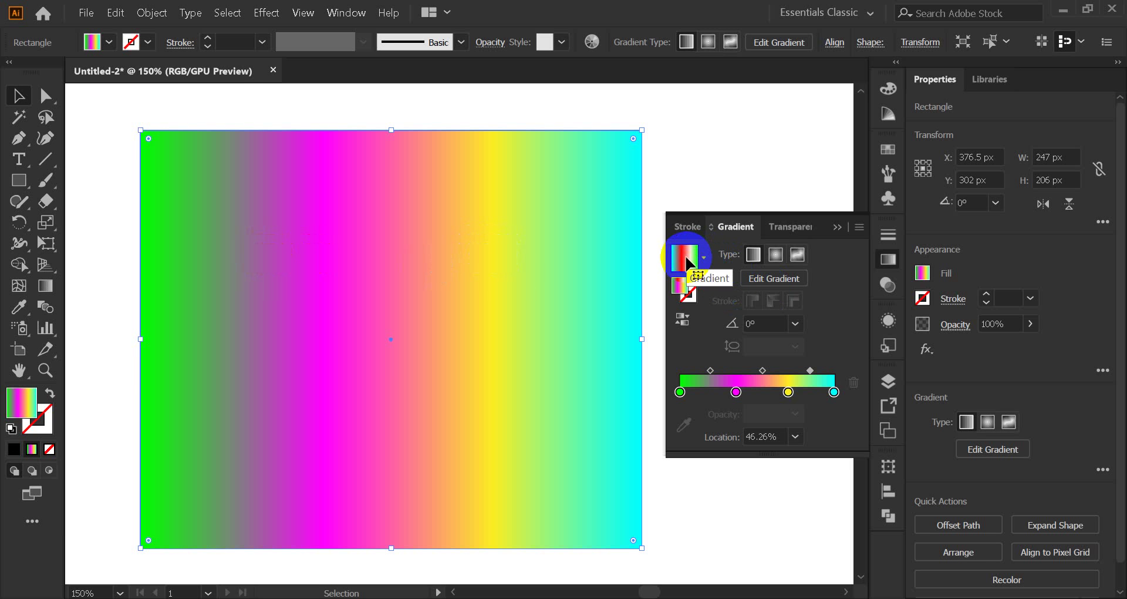
left_click_drag(685, 258, 325, 291)
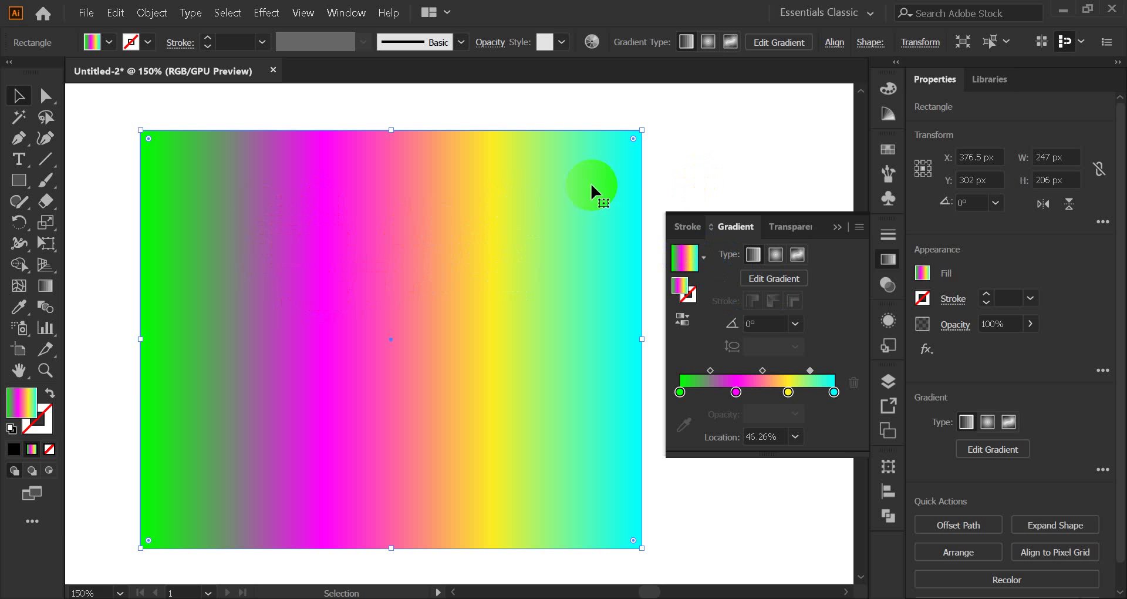
Save the rectangle's linear gradient as a new swatch named Rainbow.
left_click(888, 150)
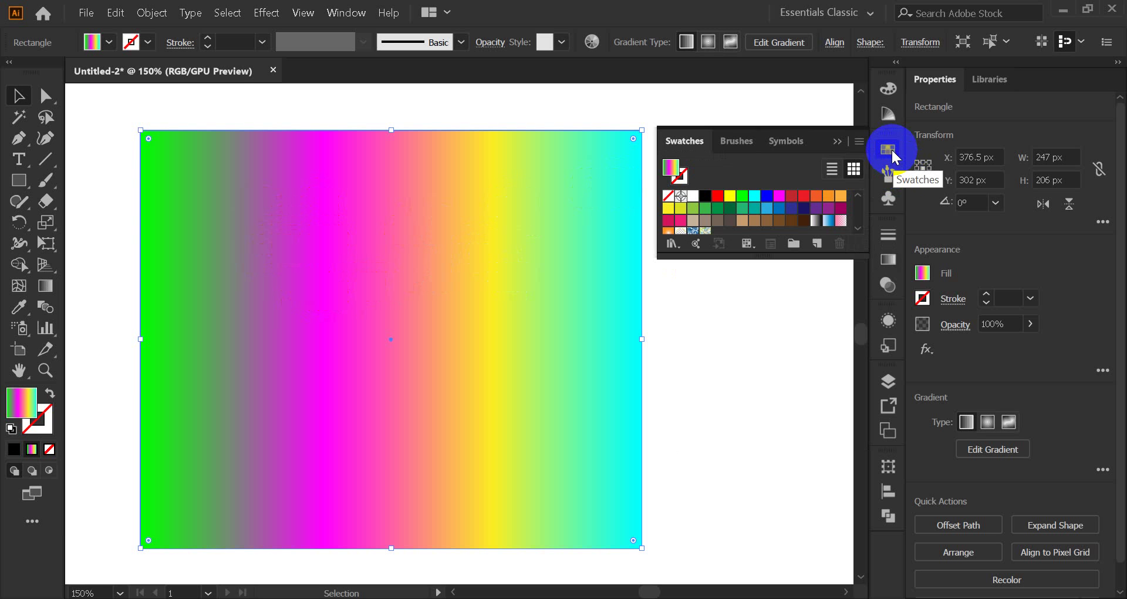
left_click(818, 248)
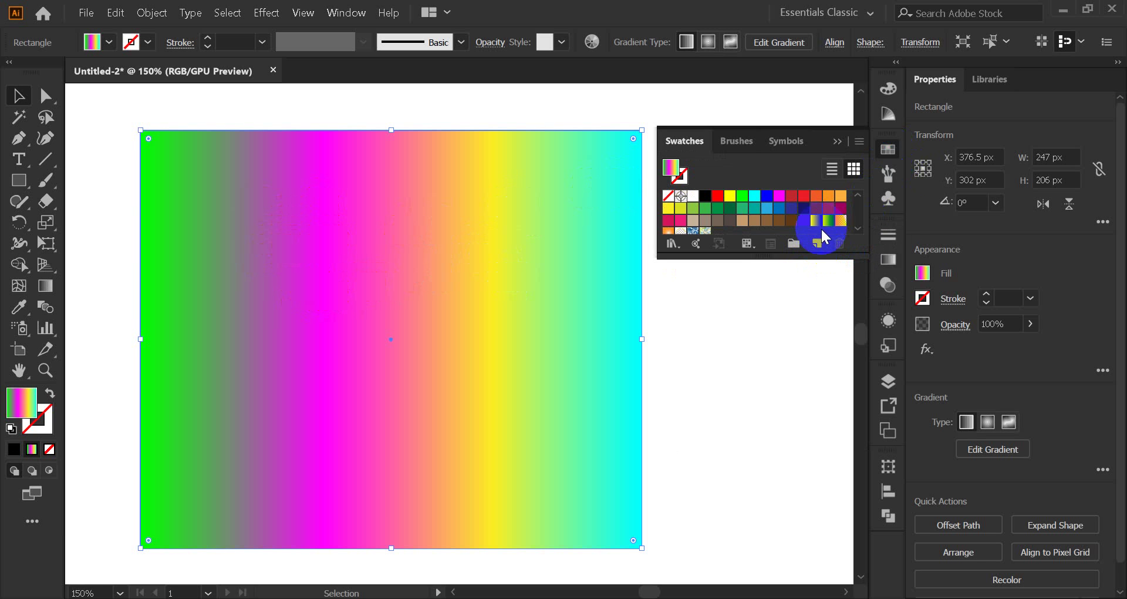
left_click(818, 244)
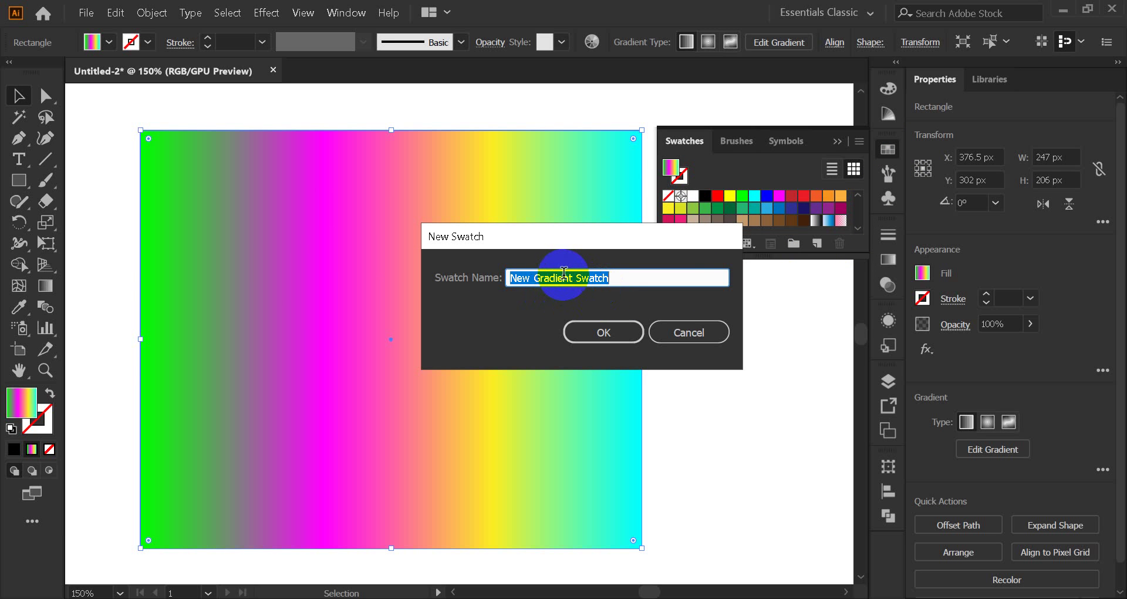
type("Rainbow")
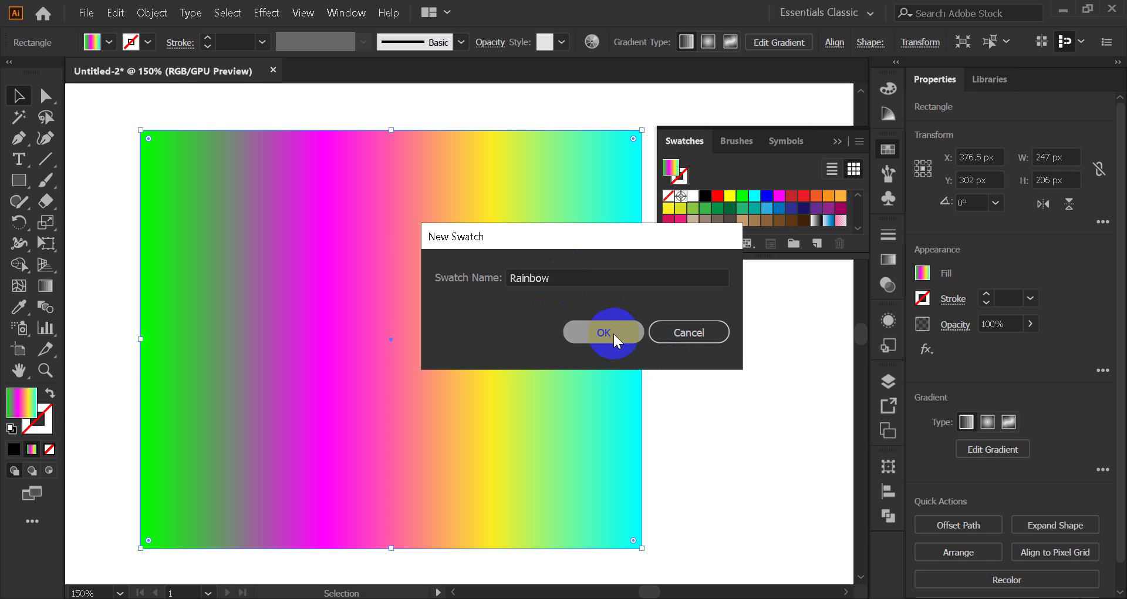
left_click(613, 333)
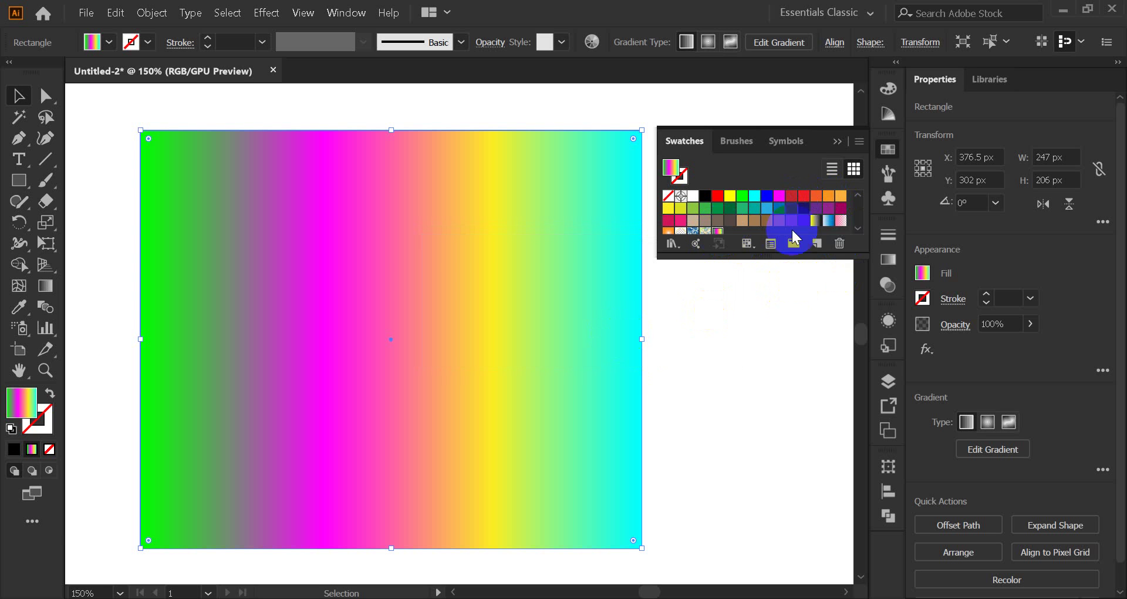
Enlarge the swatch list so all its rows fit, and delete the gradient rectangle from the artboard.
left_click(826, 251)
left_click_drag(825, 251, 800, 323)
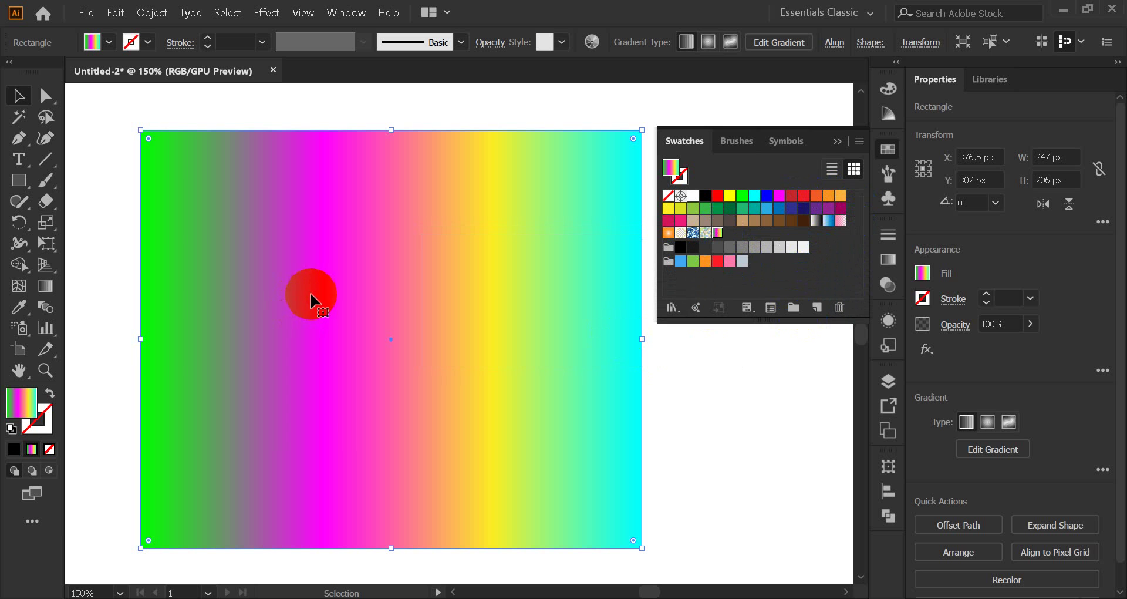
left_click(697, 383)
left_click(500, 355)
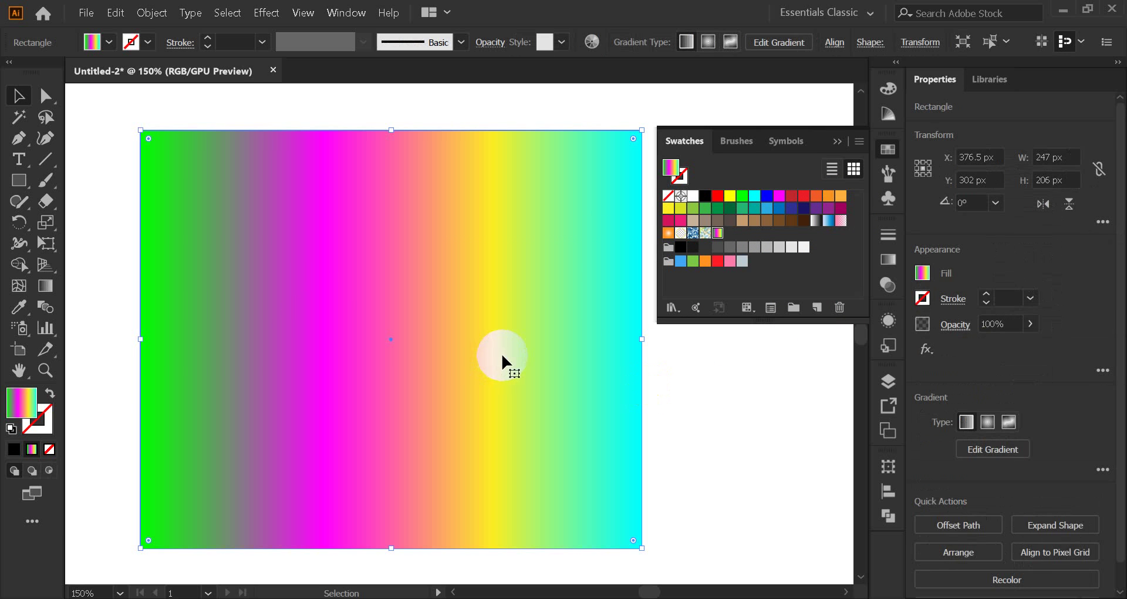
key("Delete")
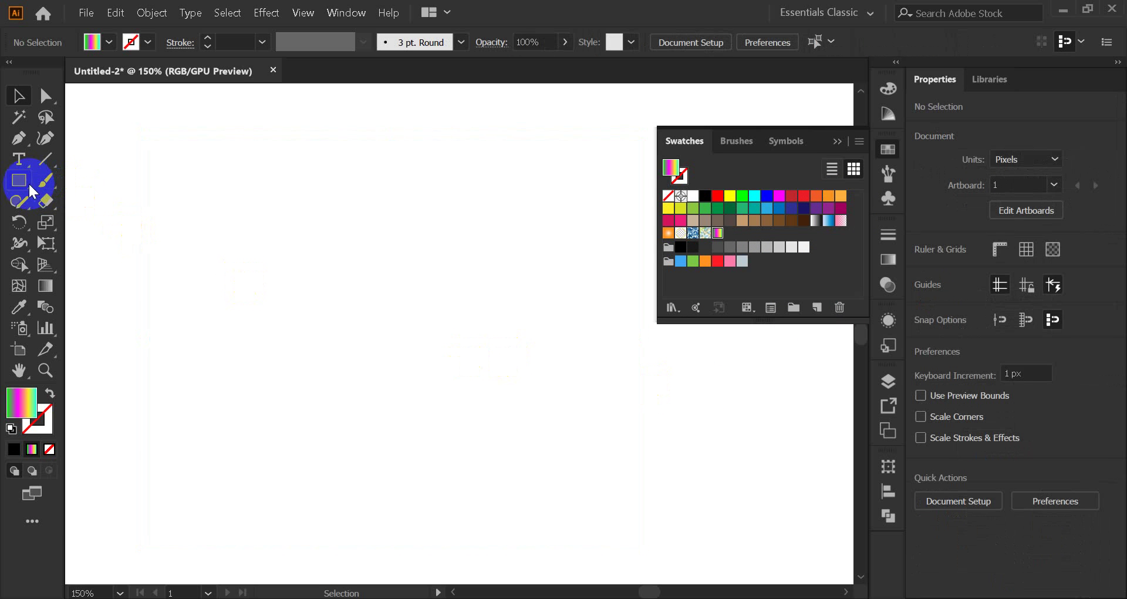
Draw a red rectangle about 152 by 148 px and move it about 29 px to the right.
left_click(719, 196)
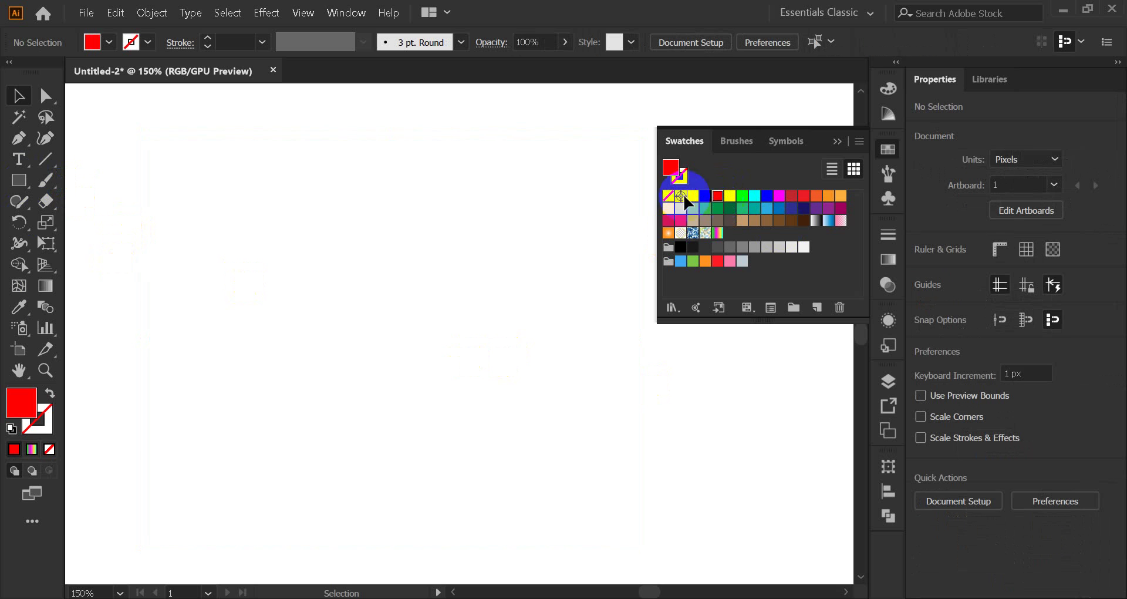
left_click(19, 181)
left_click_drag(234, 171, 541, 470)
left_click(19, 96)
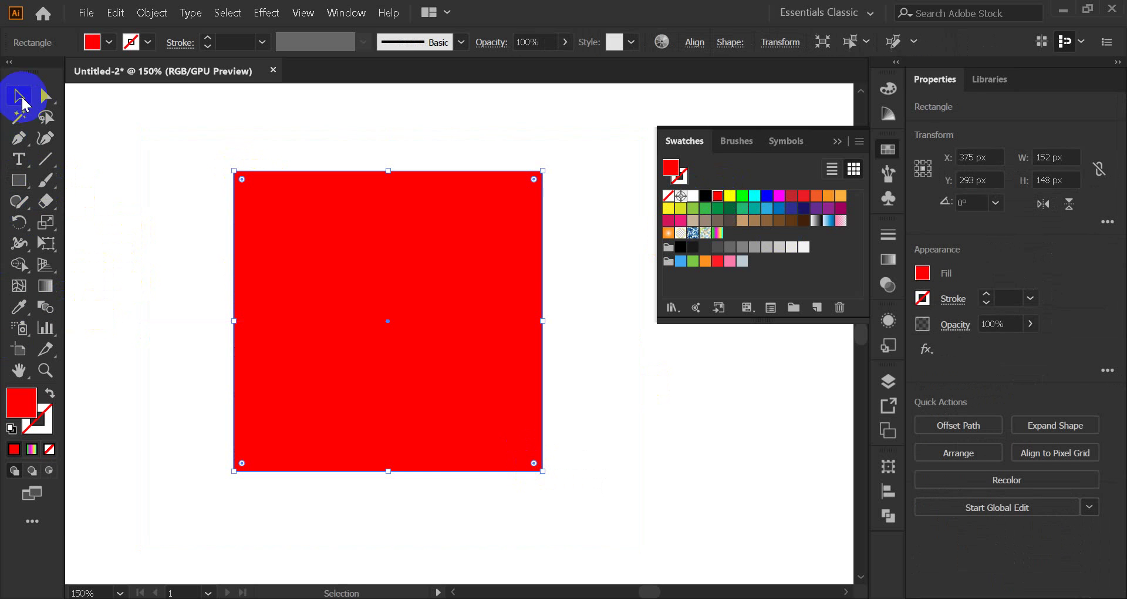
left_click(211, 210)
left_click_drag(359, 309, 418, 304)
Fill the red rectangle with the saved Rainbow gradient swatch.
left_click(386, 298)
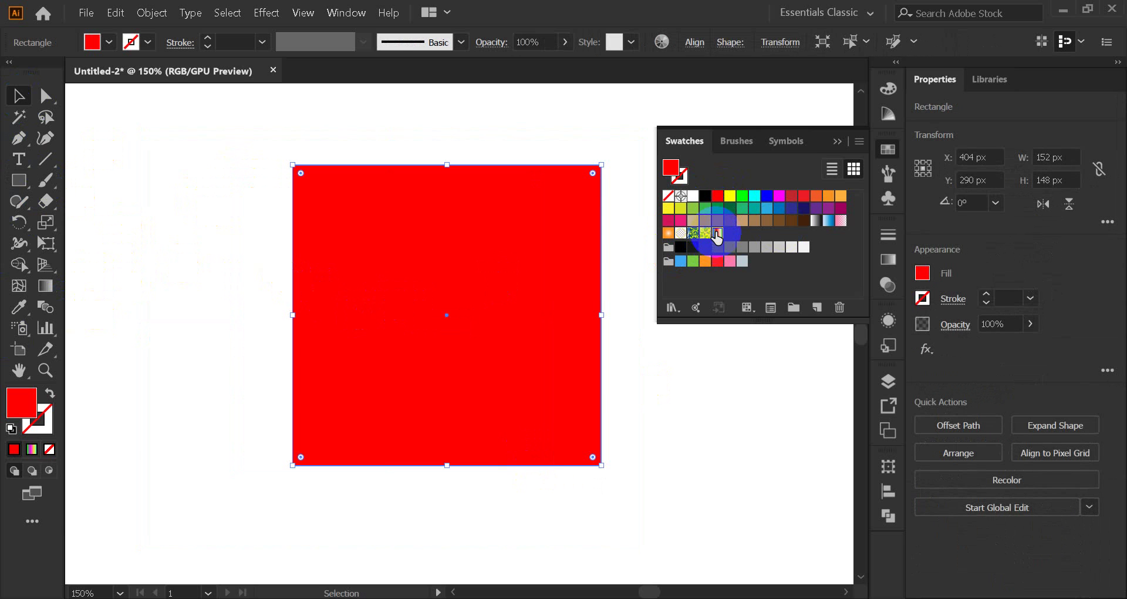
left_click(717, 233)
left_click(210, 206)
left_click(369, 289)
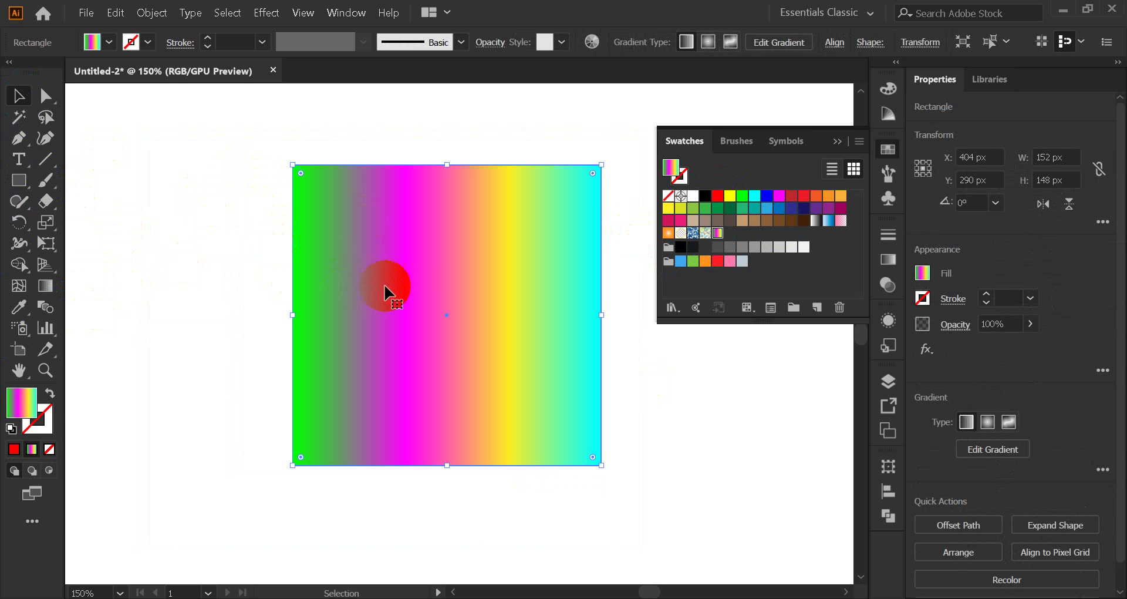
Examine the rectangle's gradient settings and the saved Rainbow swatch, comparing the rectangle selected and deselected.
left_click(888, 260)
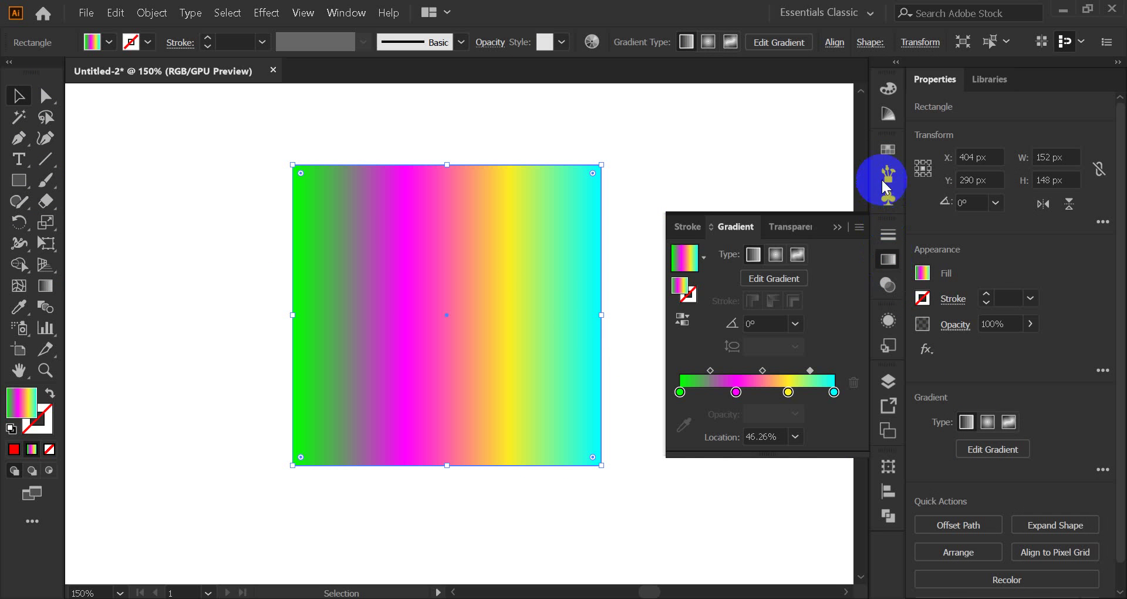
left_click(888, 150)
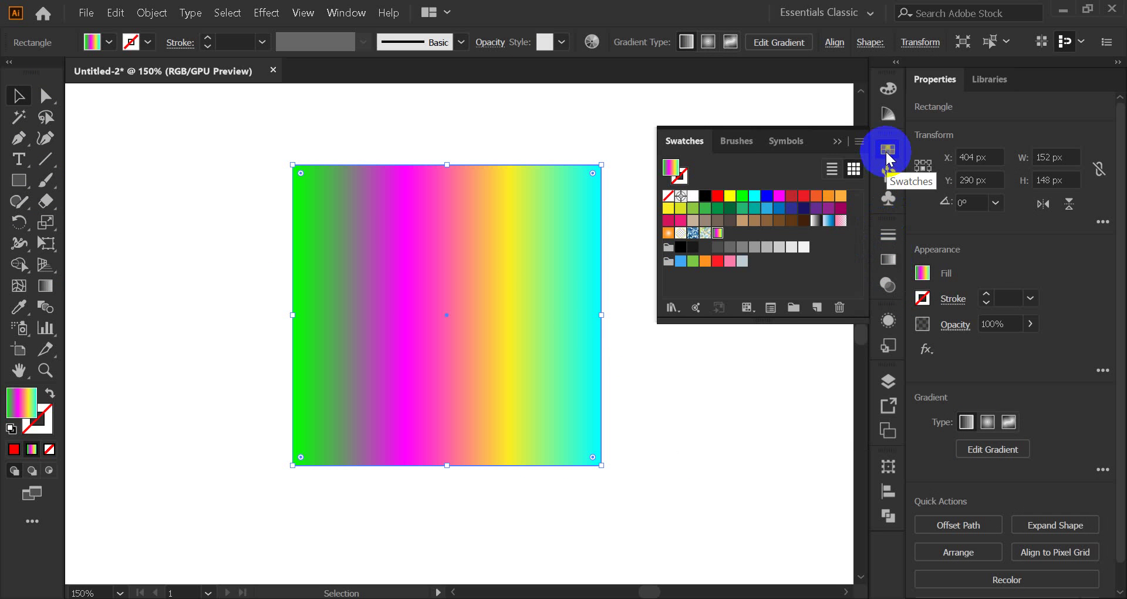
left_click(625, 385)
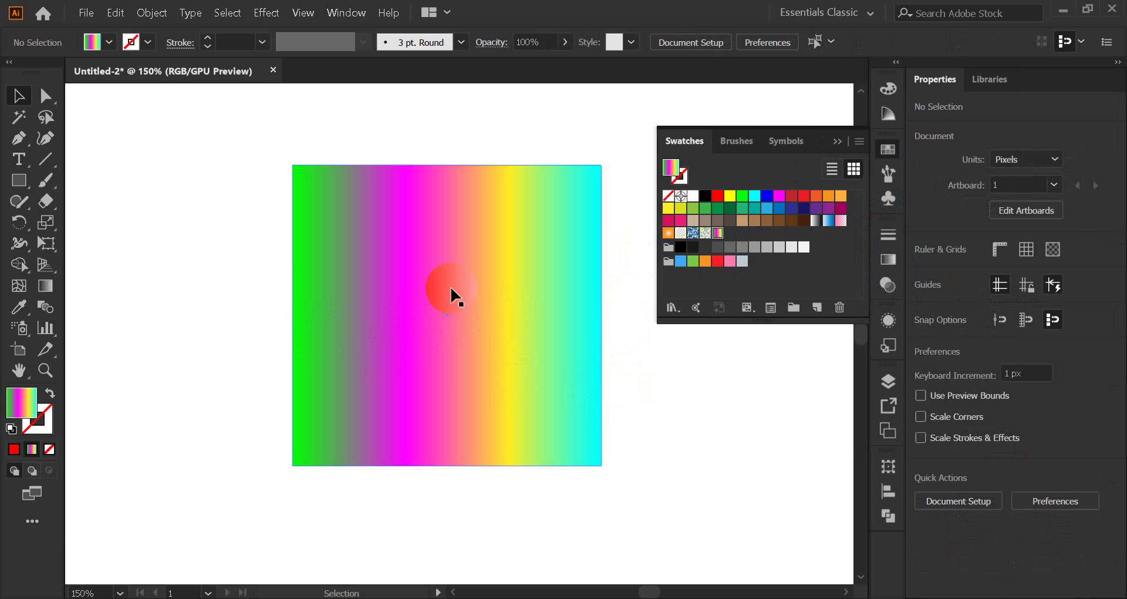
left_click(445, 293)
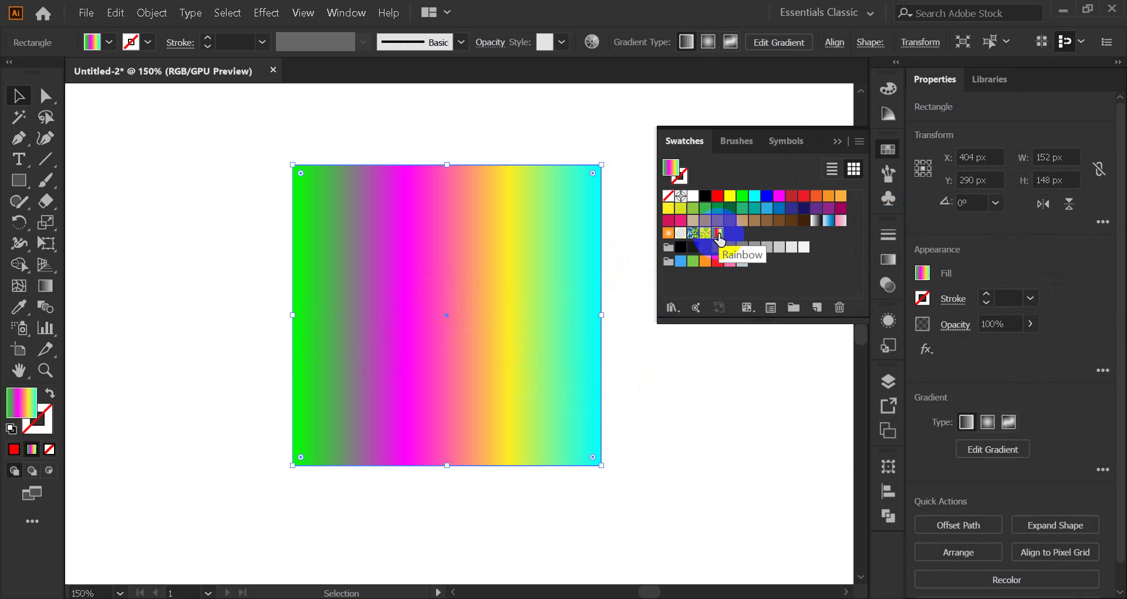
left_click(173, 276)
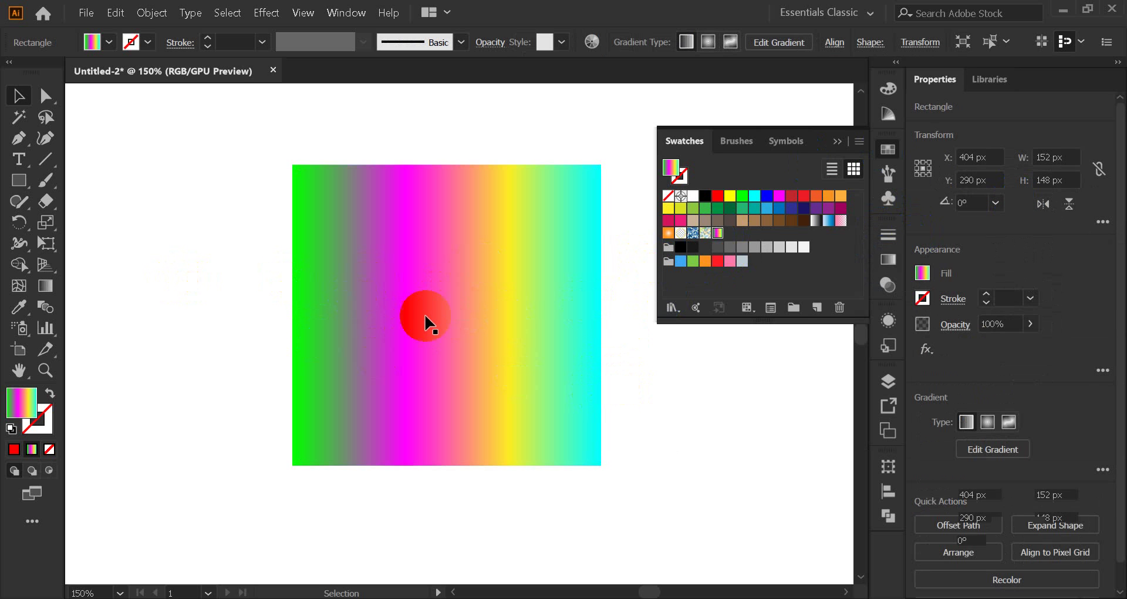
left_click(425, 316)
left_click(738, 447)
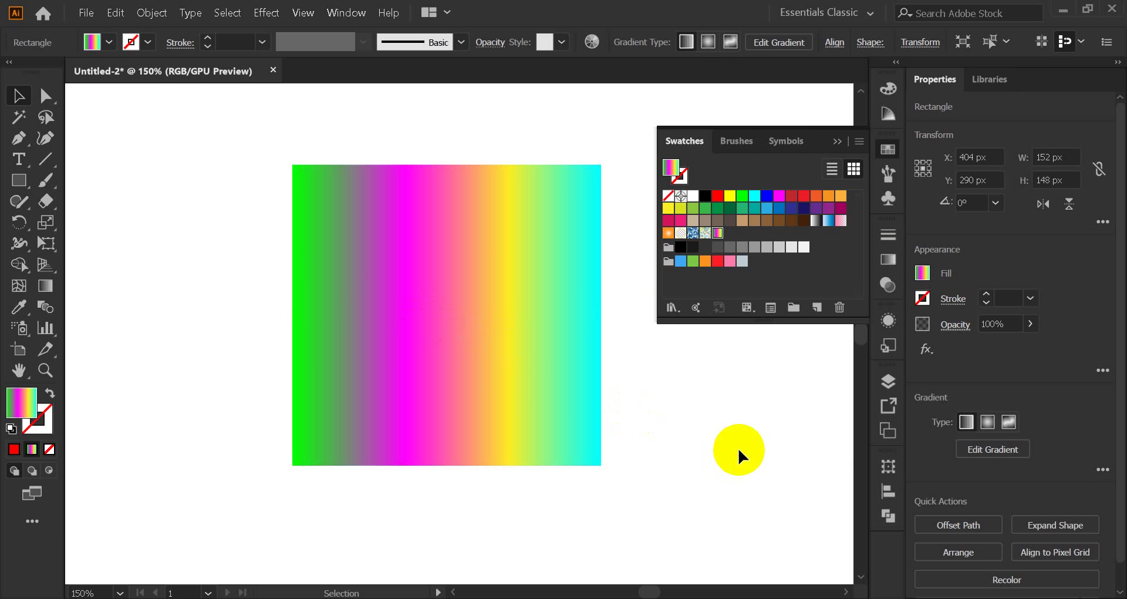
left_click(463, 347)
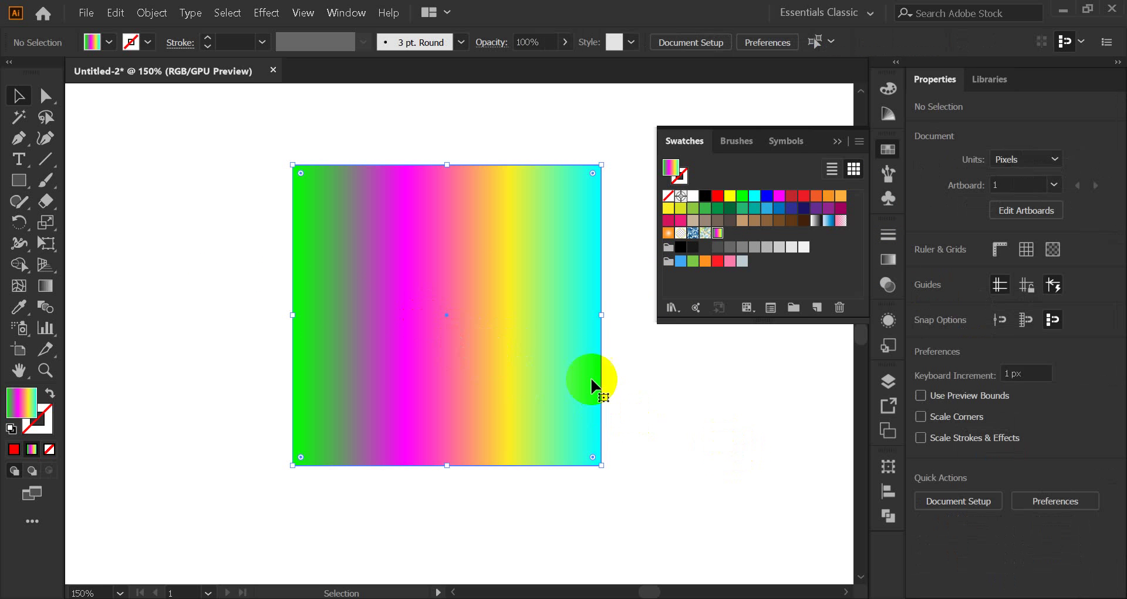
left_click(718, 397)
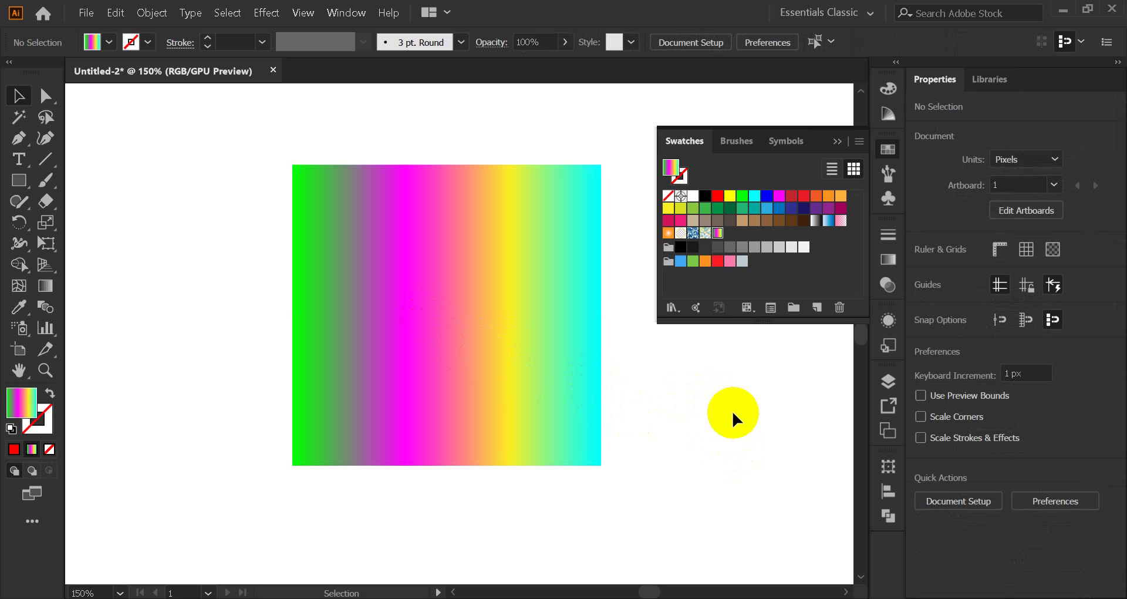
left_click(581, 333)
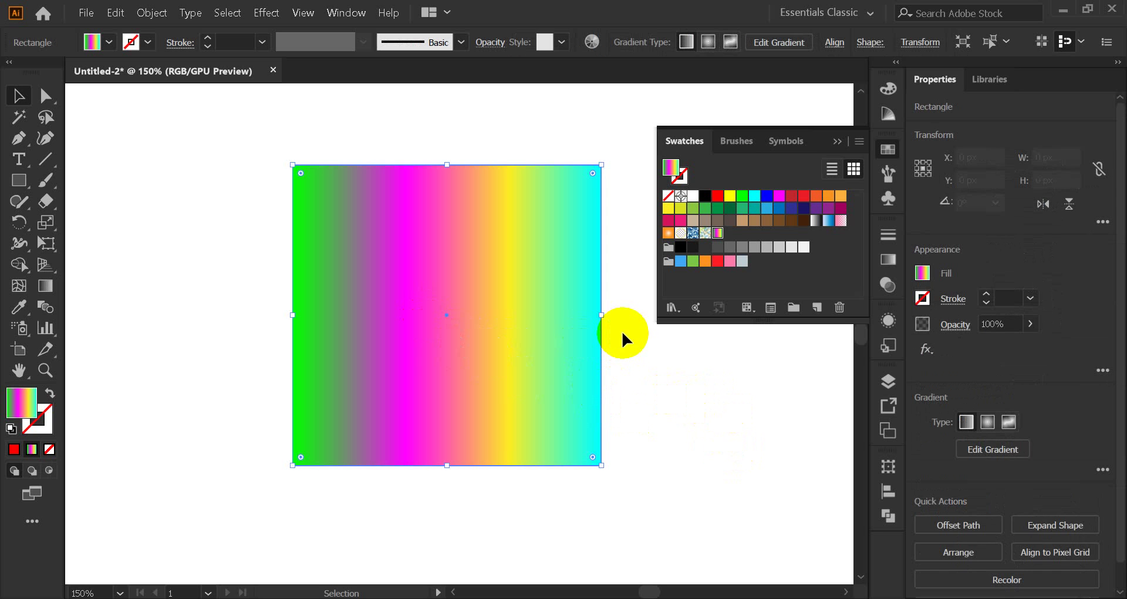
Save the swatch library as an AI swatch file named Rainbow in the default Swatches folder.
left_click(859, 142)
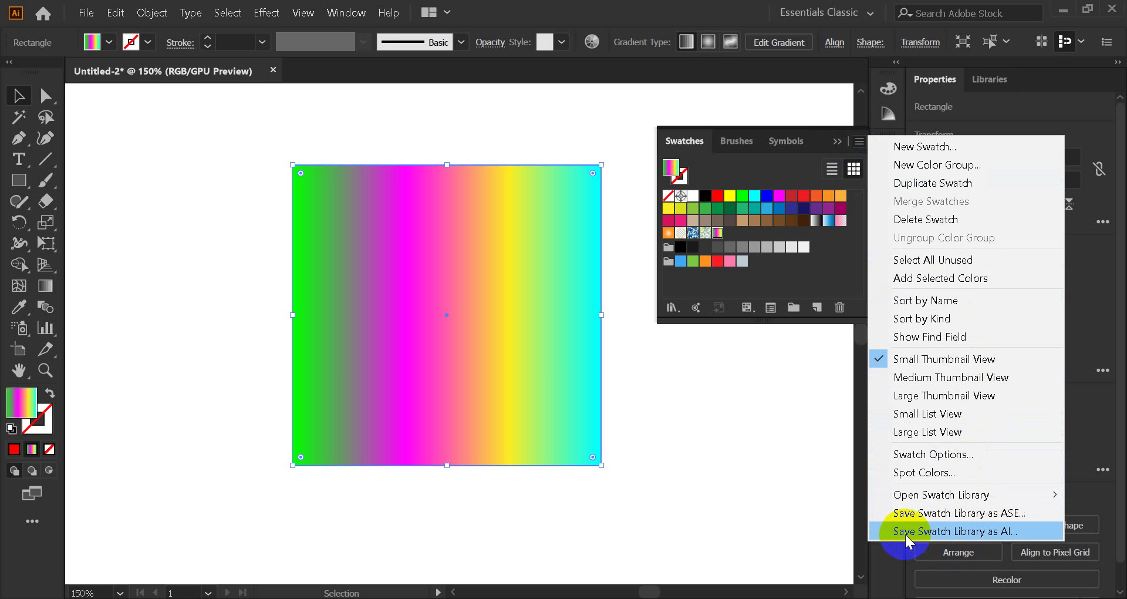
left_click(963, 530)
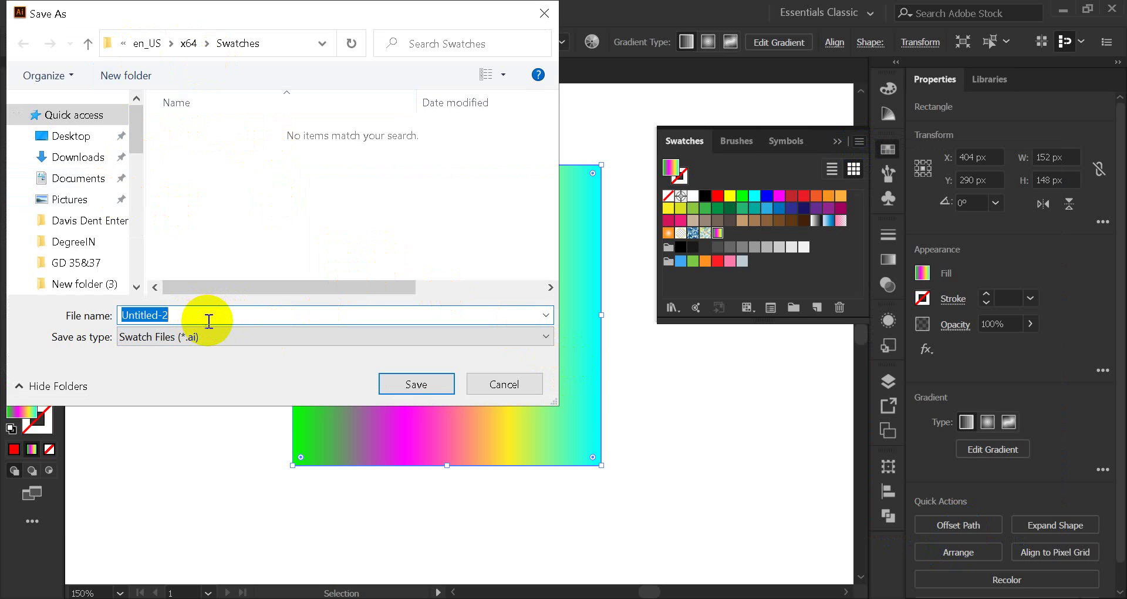
type("Rainbow")
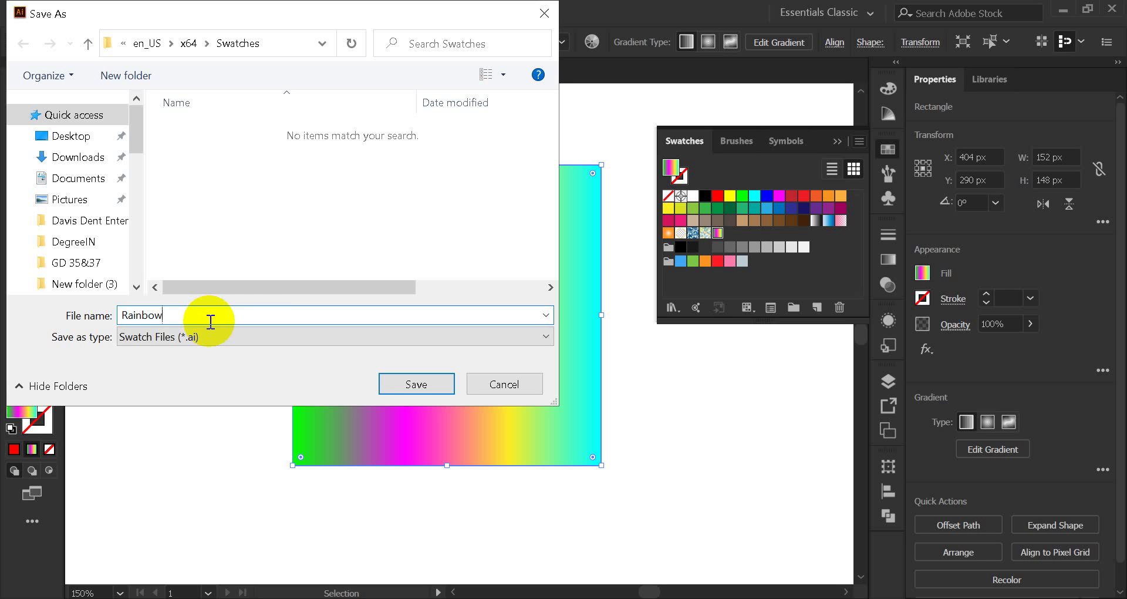
left_click(417, 381)
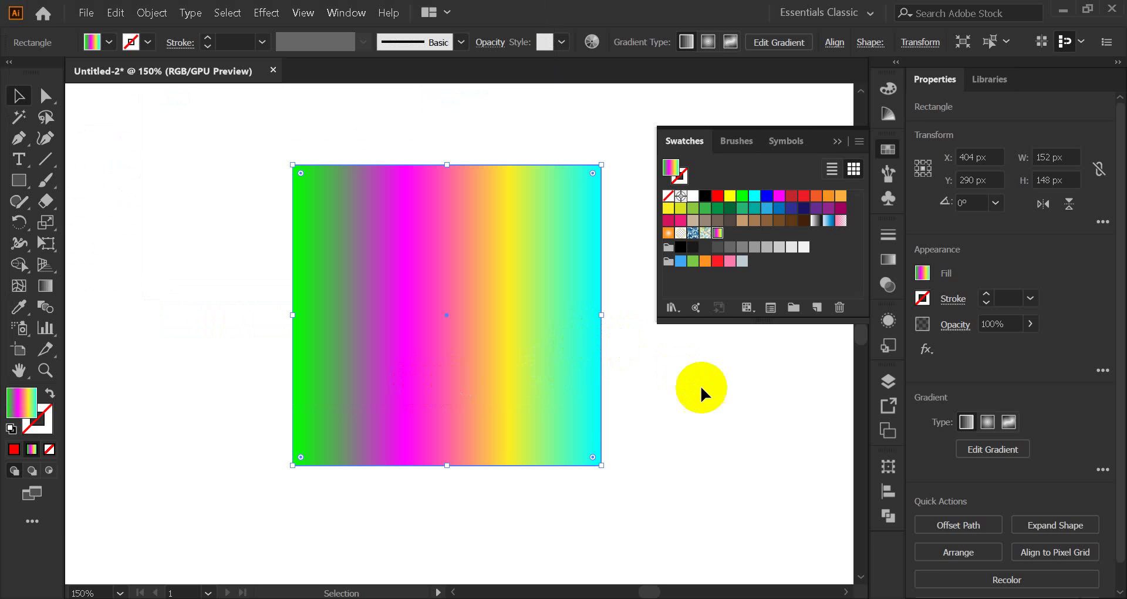
Delete the gradient-filled rectangle from the artboard and the saved Rainbow gradient from the document swatches.
left_click(733, 449)
left_click_drag(440, 422, 745, 258)
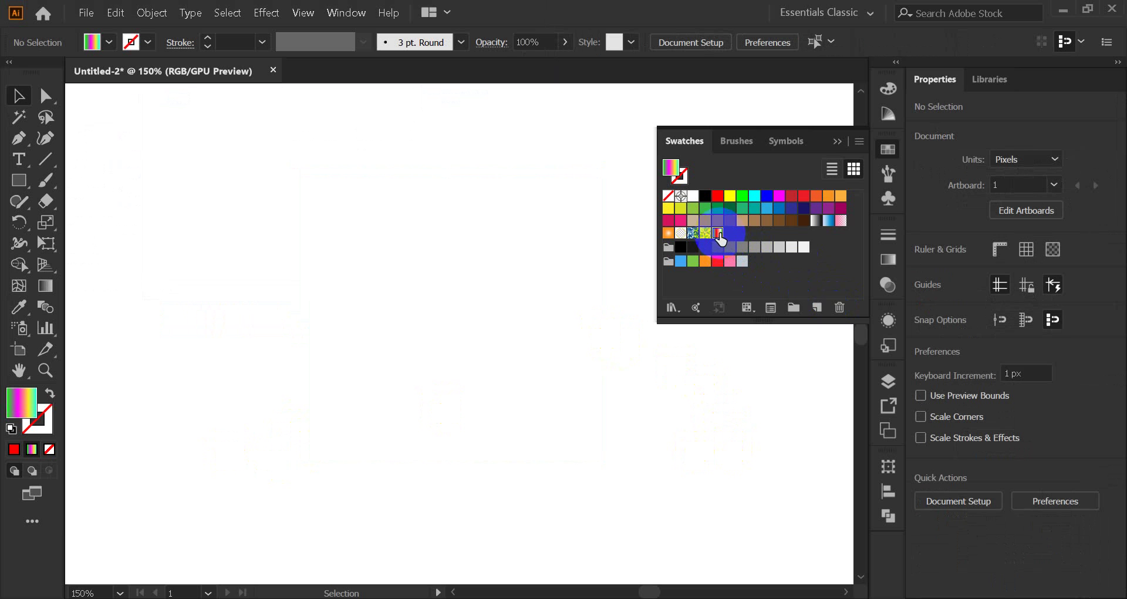
left_click(840, 307)
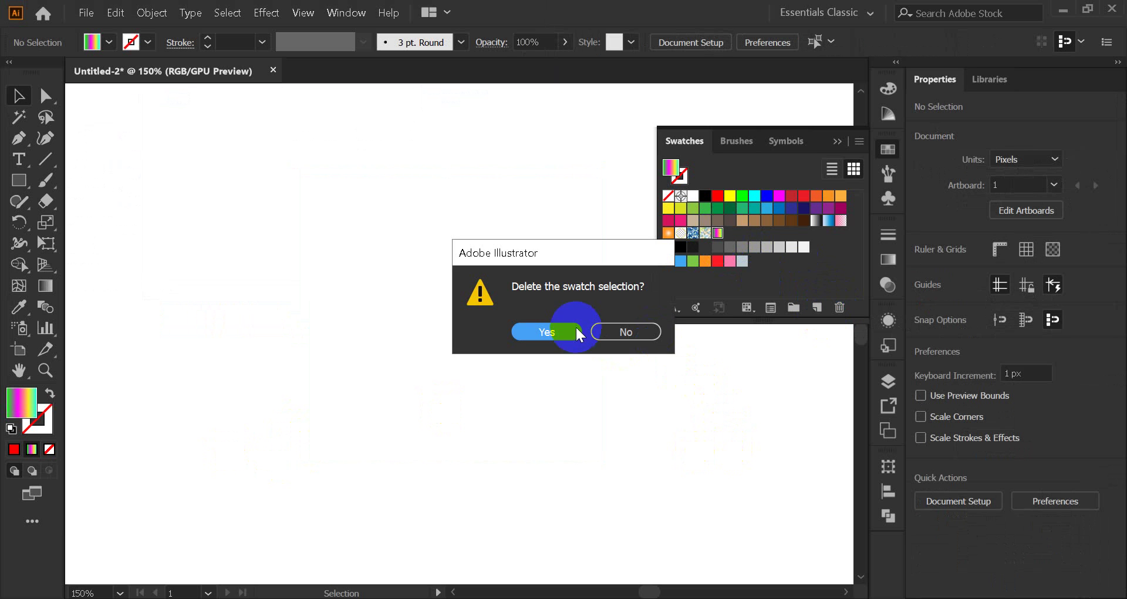
left_click(548, 331)
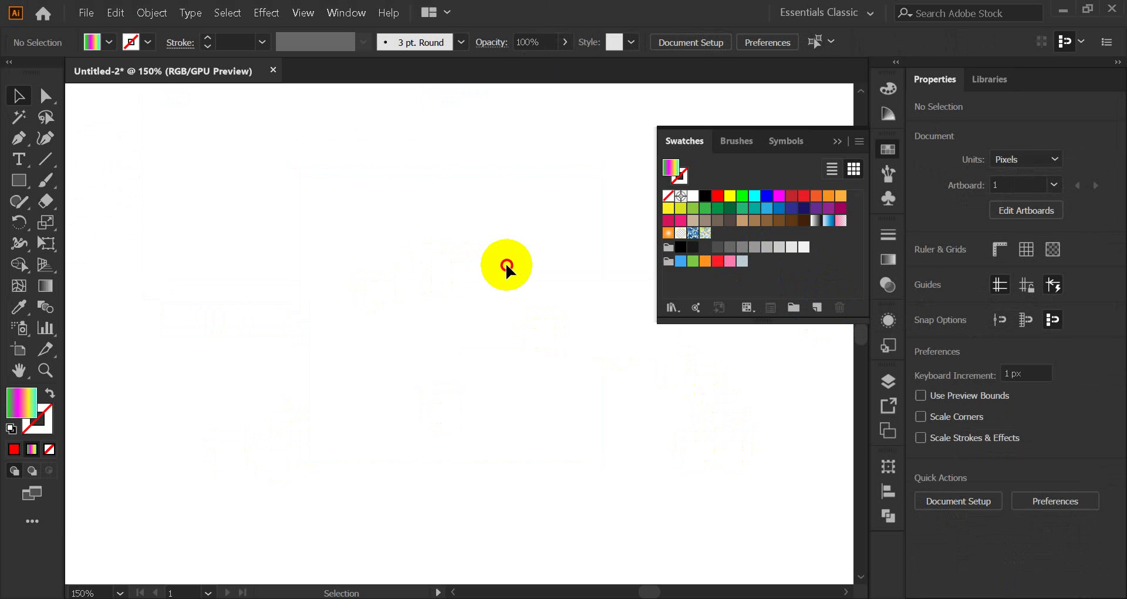
Draw a rectangle about 94 by 109 px on the empty artboard and fill it with the black swatch.
left_click(756, 226)
left_click(19, 180)
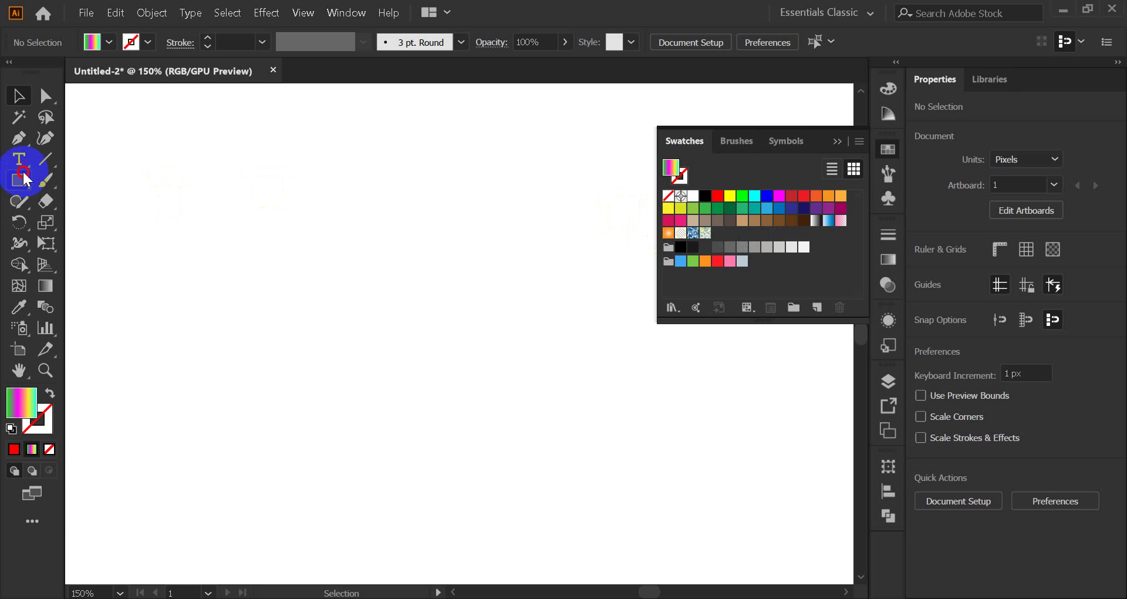
left_click_drag(321, 196, 512, 416)
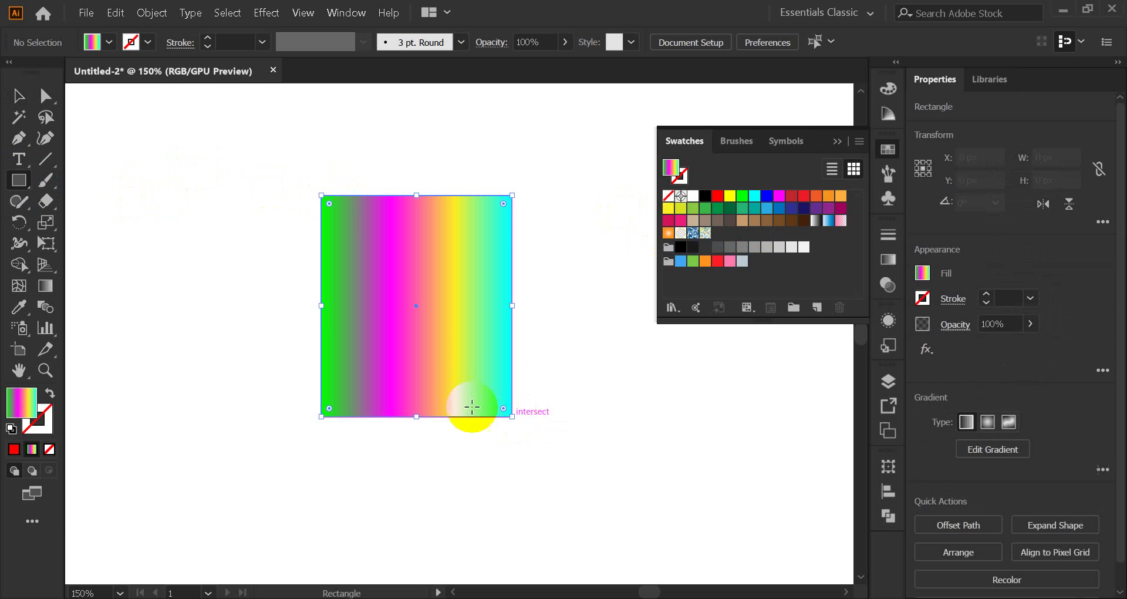
left_click(27, 97)
left_click(705, 195)
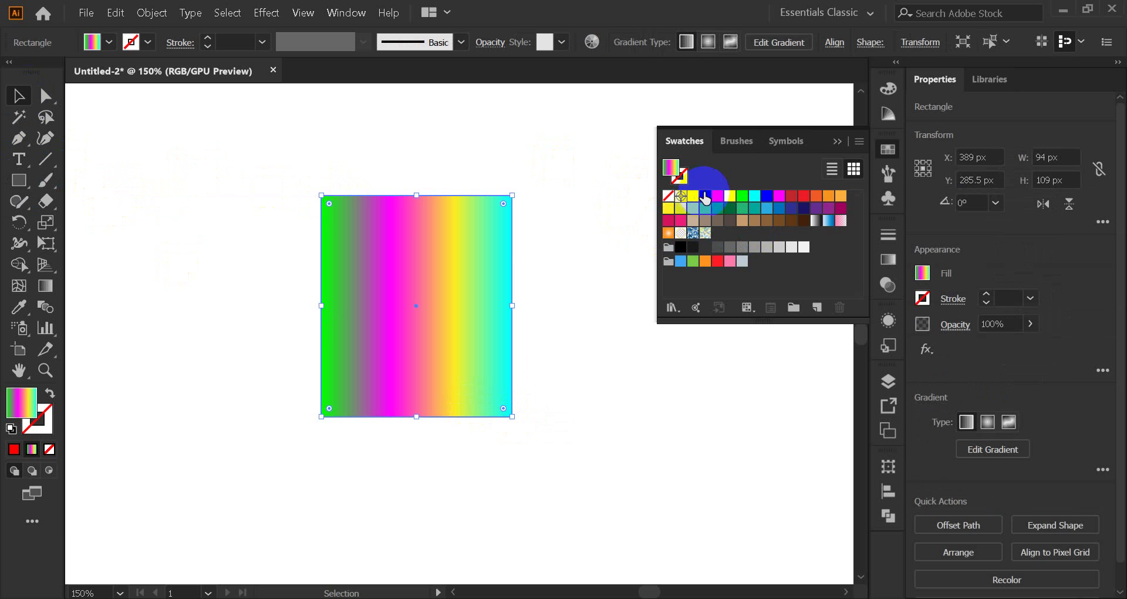
left_click(444, 358)
left_click(444, 358)
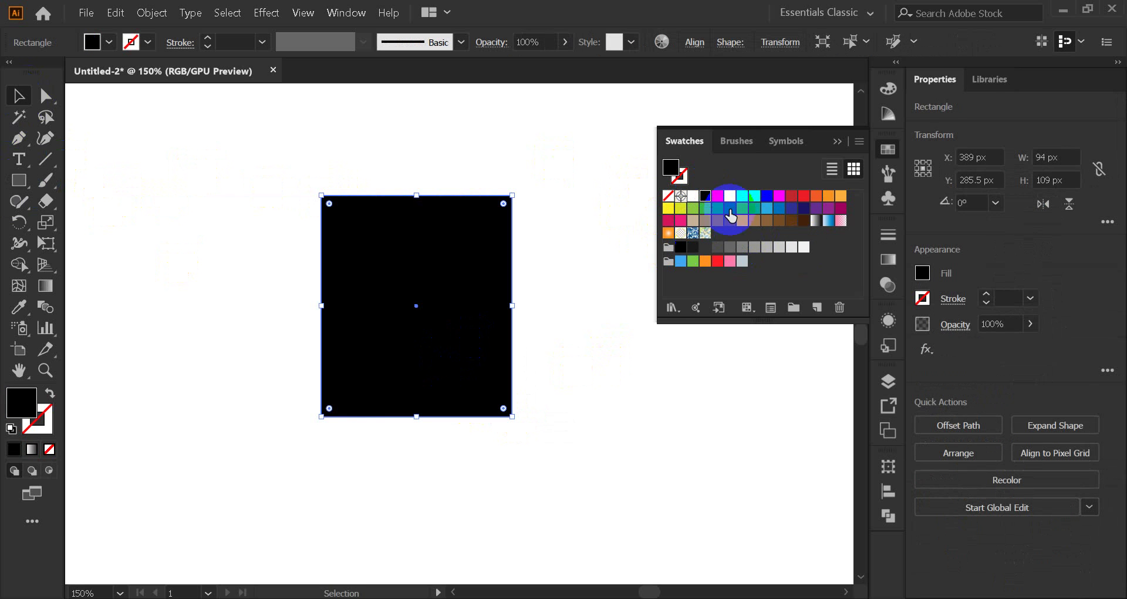
left_click(859, 143)
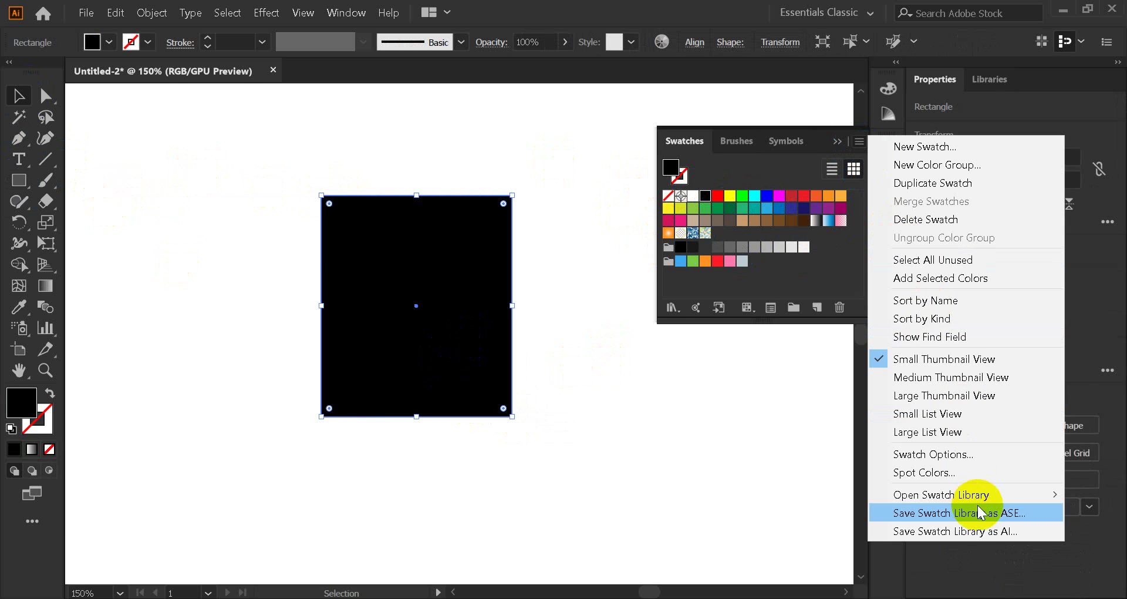
left_click(973, 496)
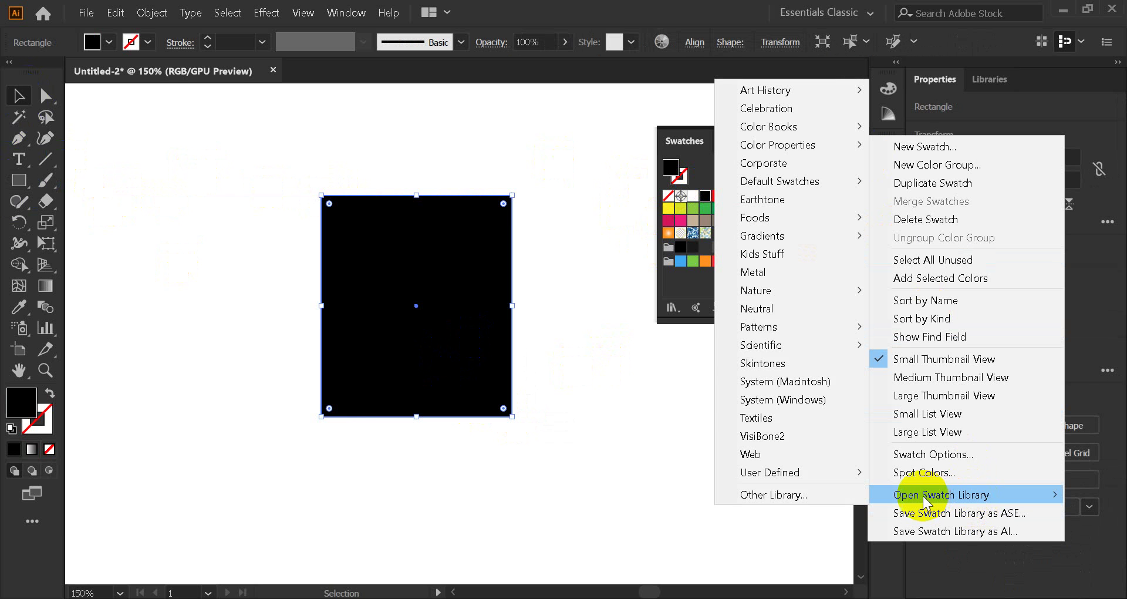
mouse_move(829, 473)
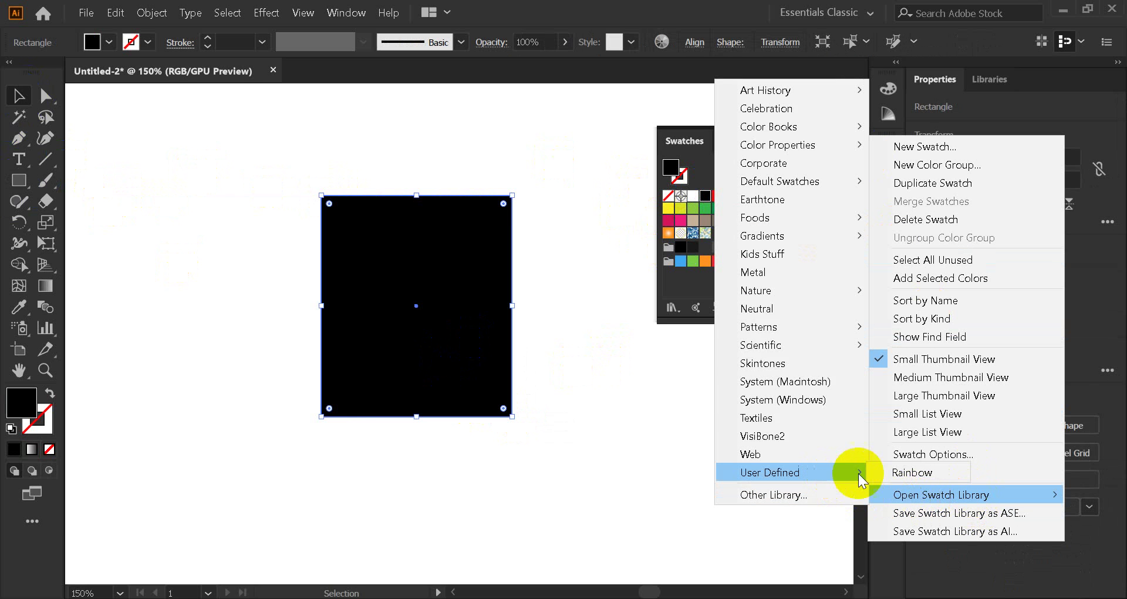
left_click(597, 501)
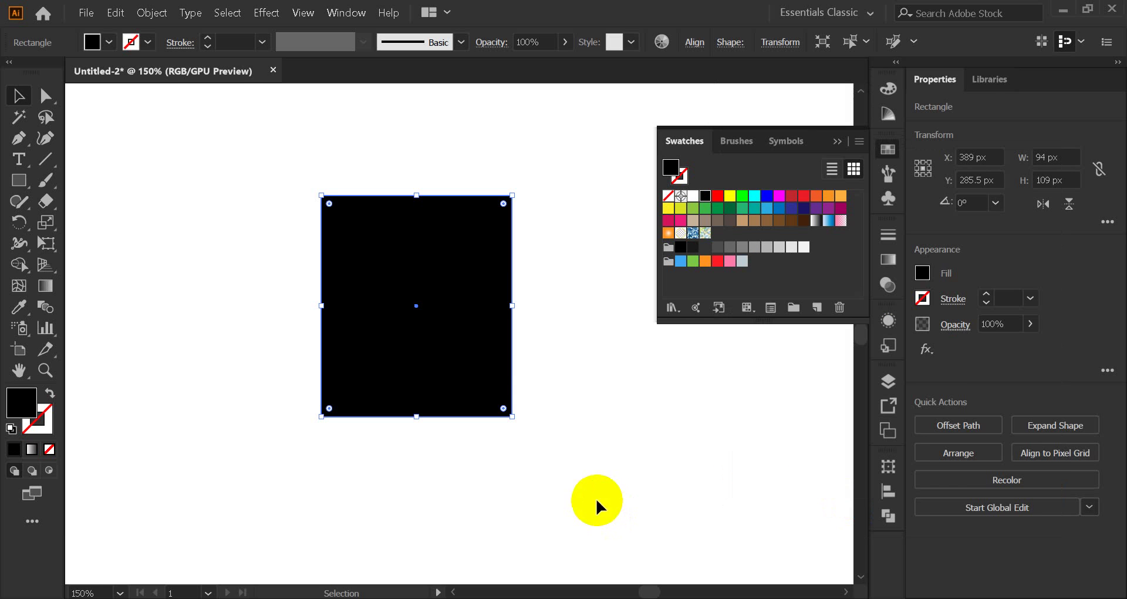
Open the user-defined Rainbow swatch library with the black rectangle selected.
left_click(184, 373)
left_click(458, 317)
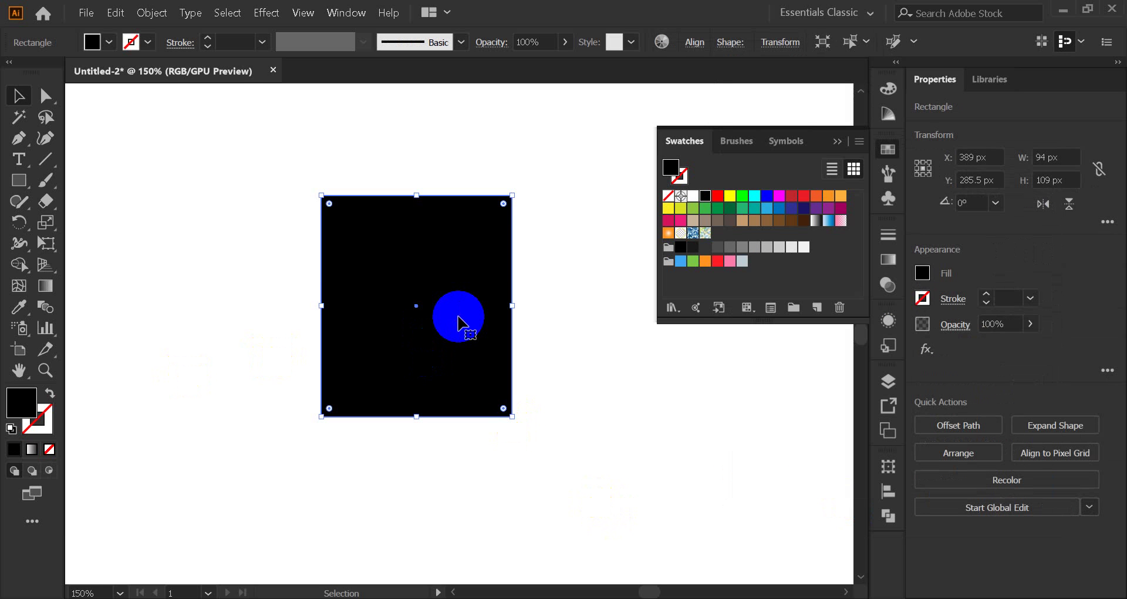
scroll(452, 296, "up", 2)
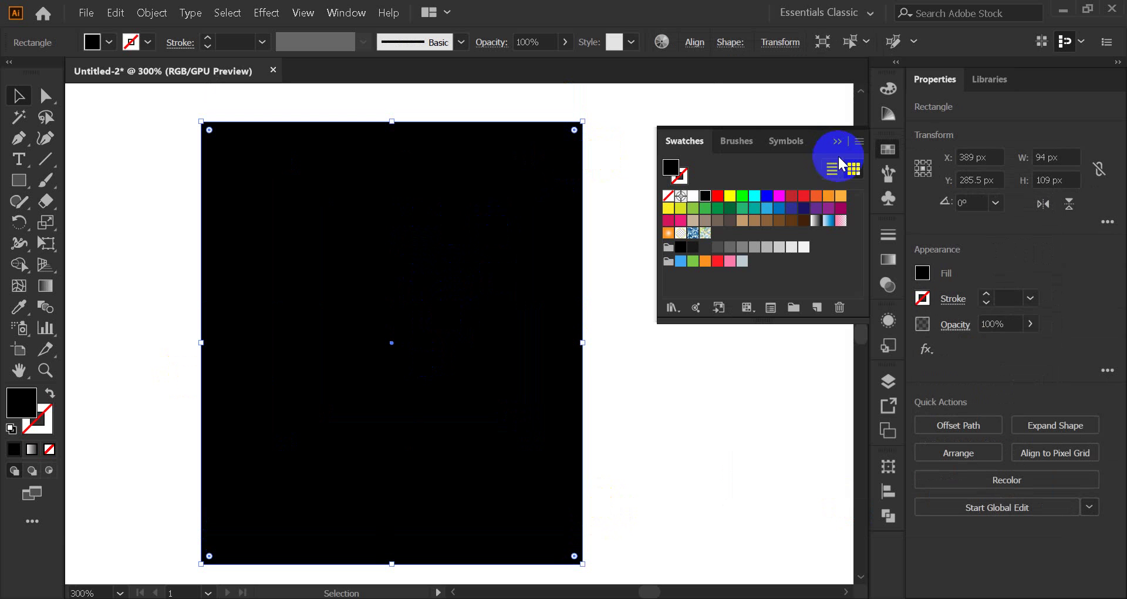
left_click(860, 142)
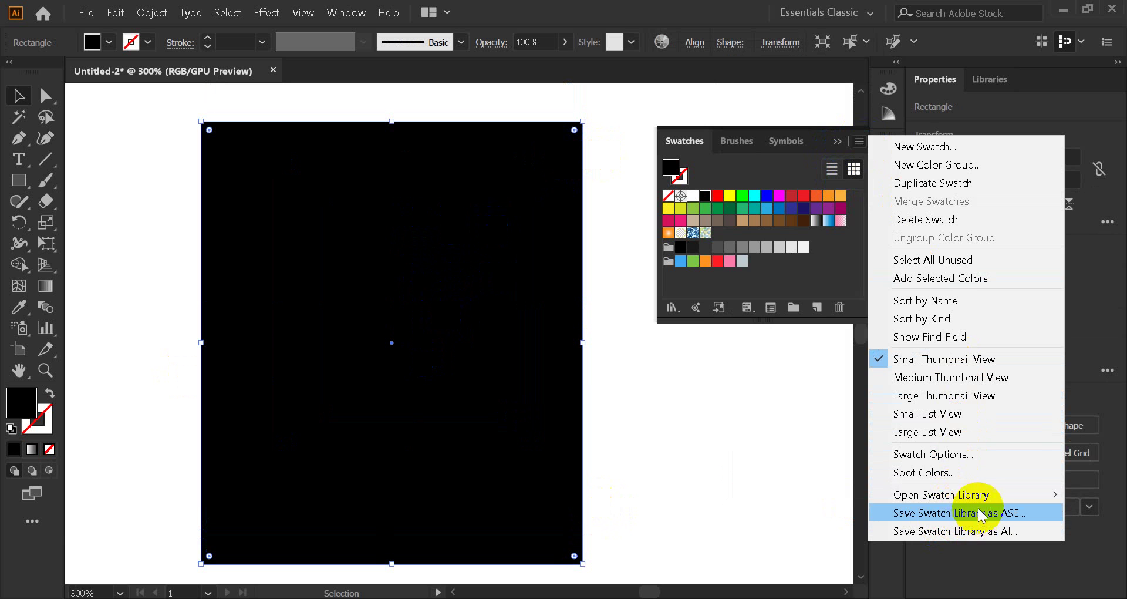
mouse_move(965, 497)
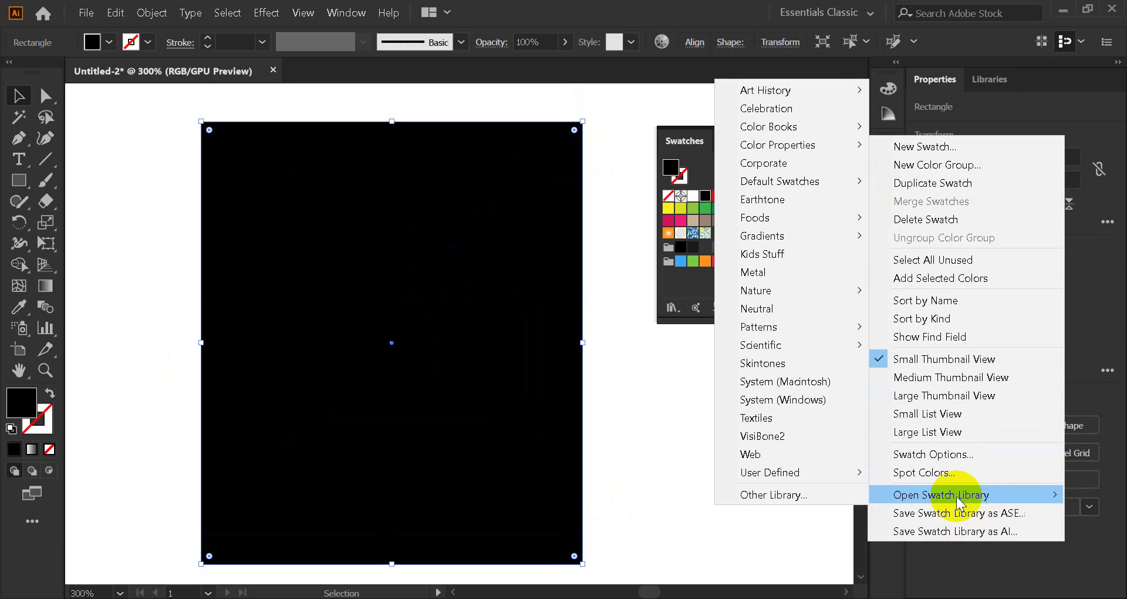
mouse_move(796, 472)
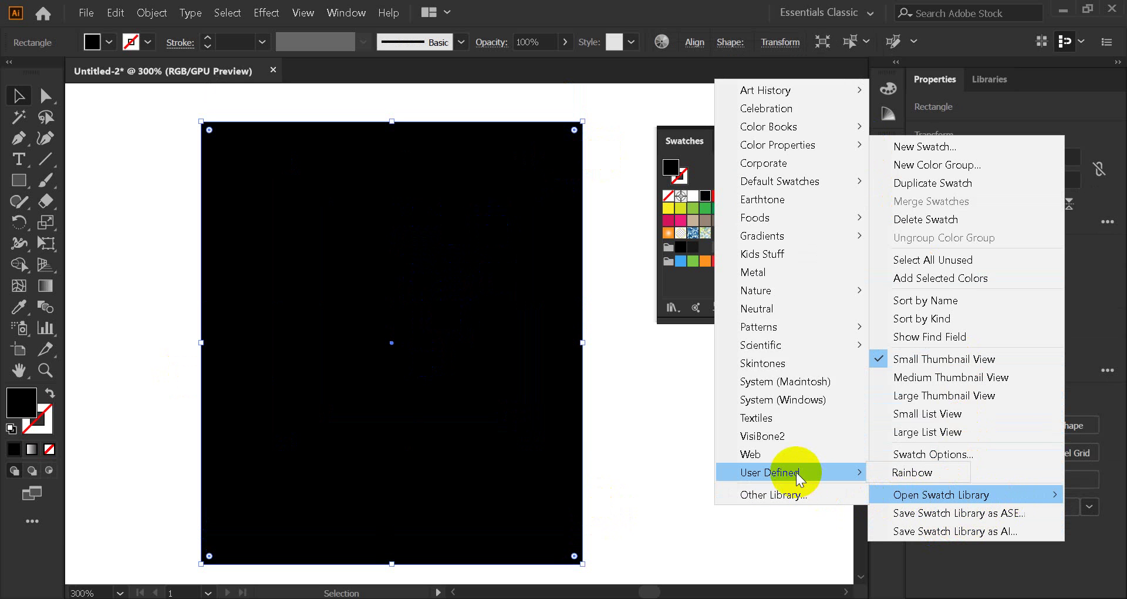
left_click(909, 471)
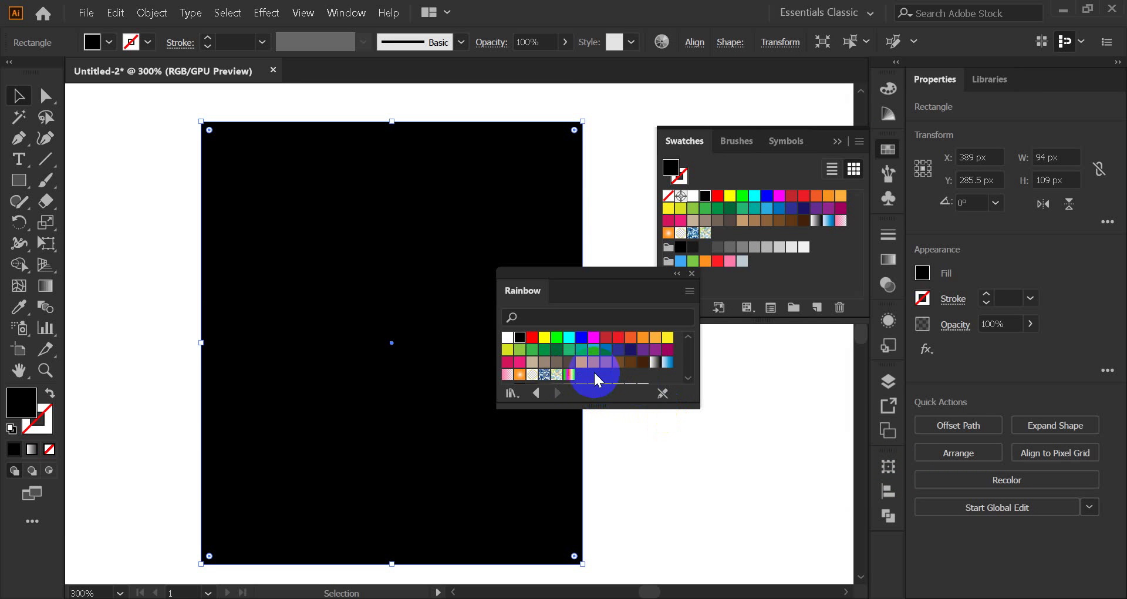
Fill the black rectangle with the rainbow gradient swatch from the Rainbow library and close the library.
scroll(640, 376, "down", 1)
scroll(600, 381, "up", 1)
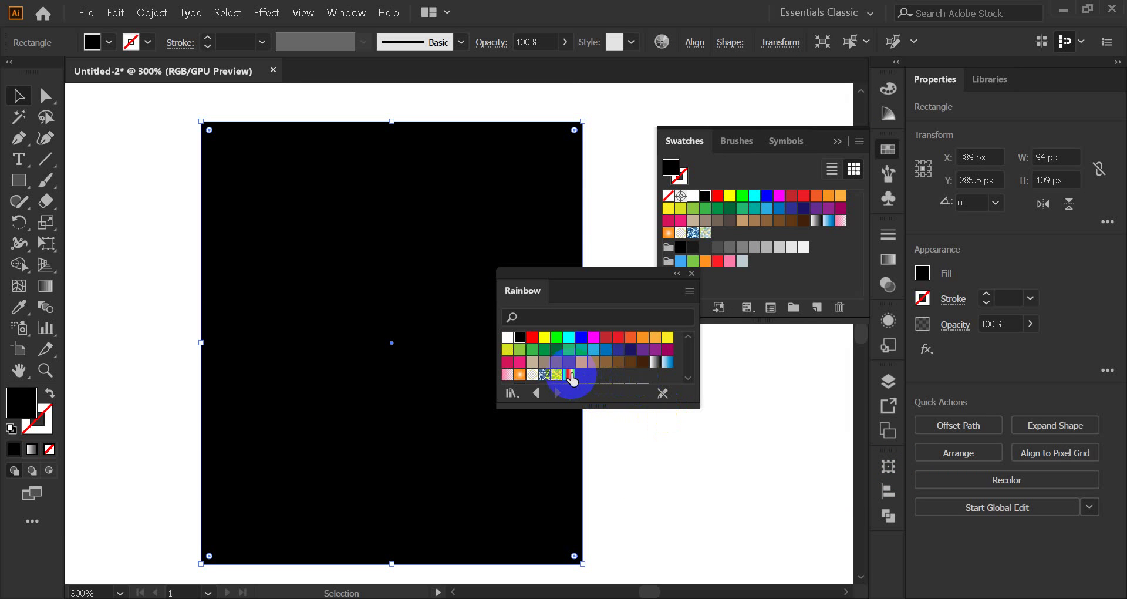
left_click(570, 375)
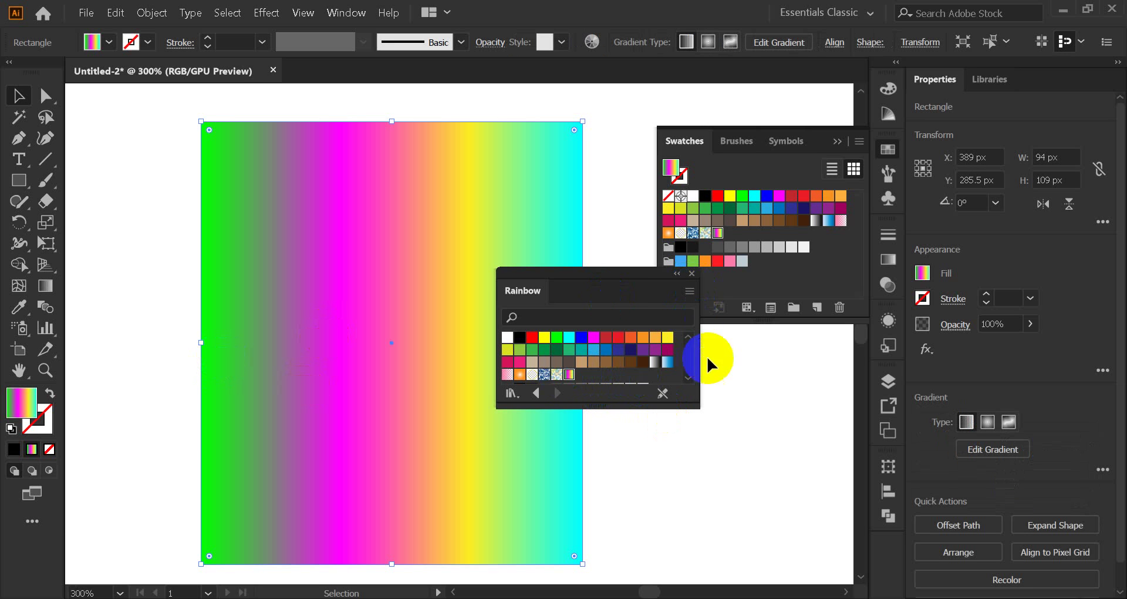
left_click(693, 273)
left_click(724, 449)
left_click(476, 415)
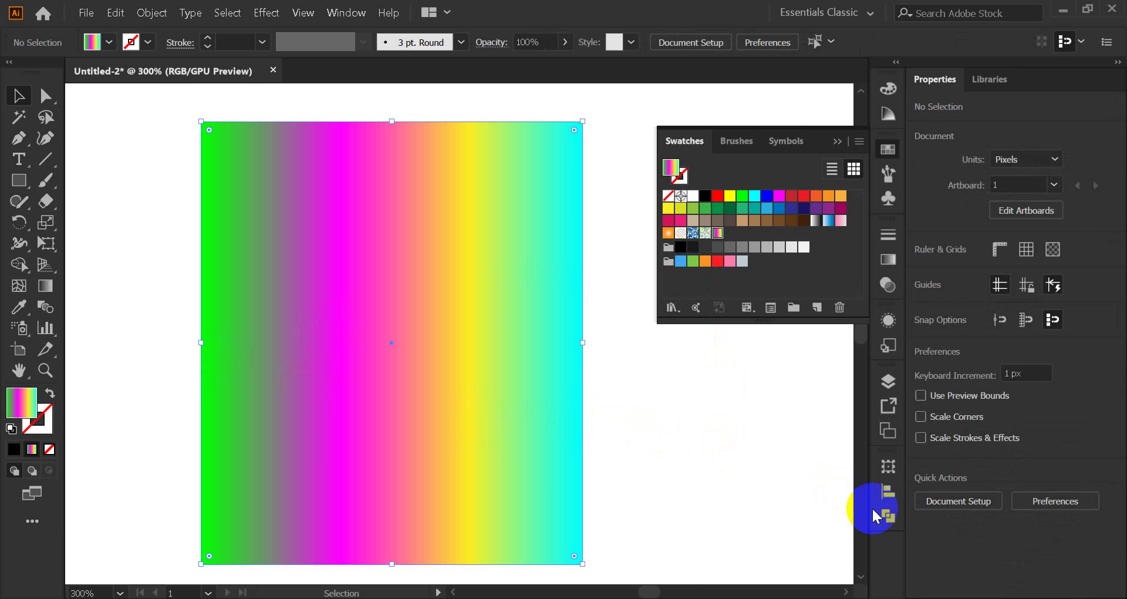
Switch to the Google Meet call in Chrome and stop presenting the screen.
mouse_move(586, 597)
left_click(486, 537)
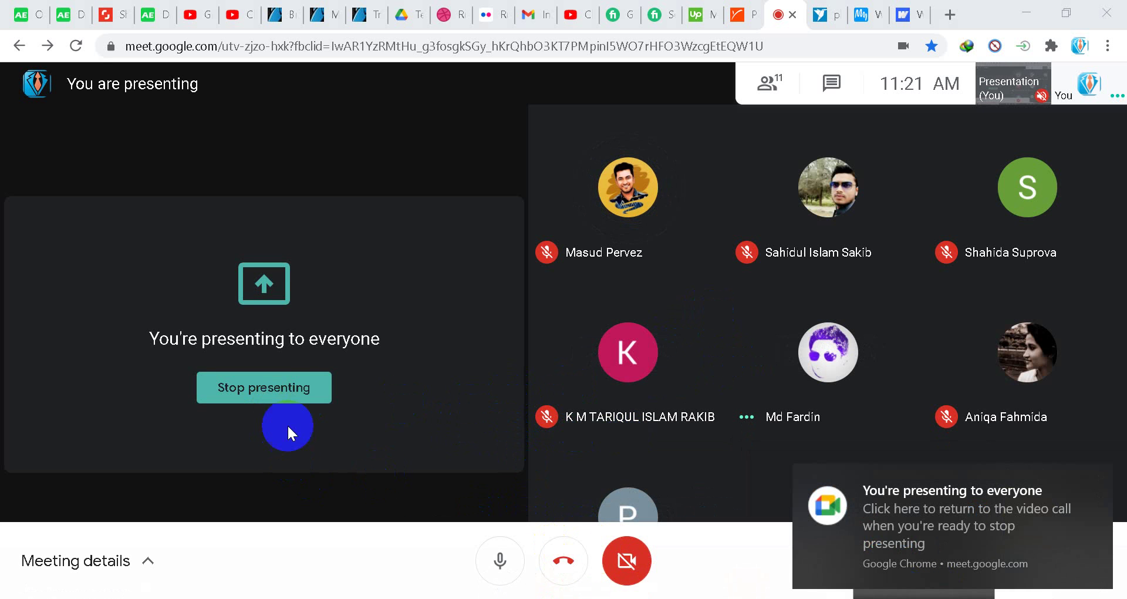
left_click(280, 392)
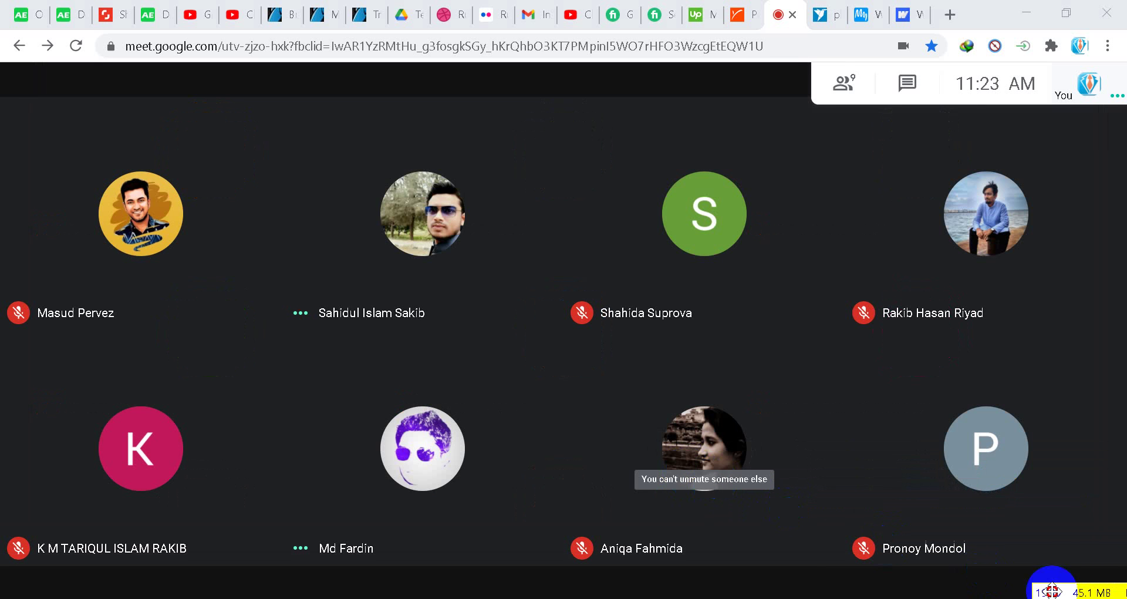
left_click(924, 597)
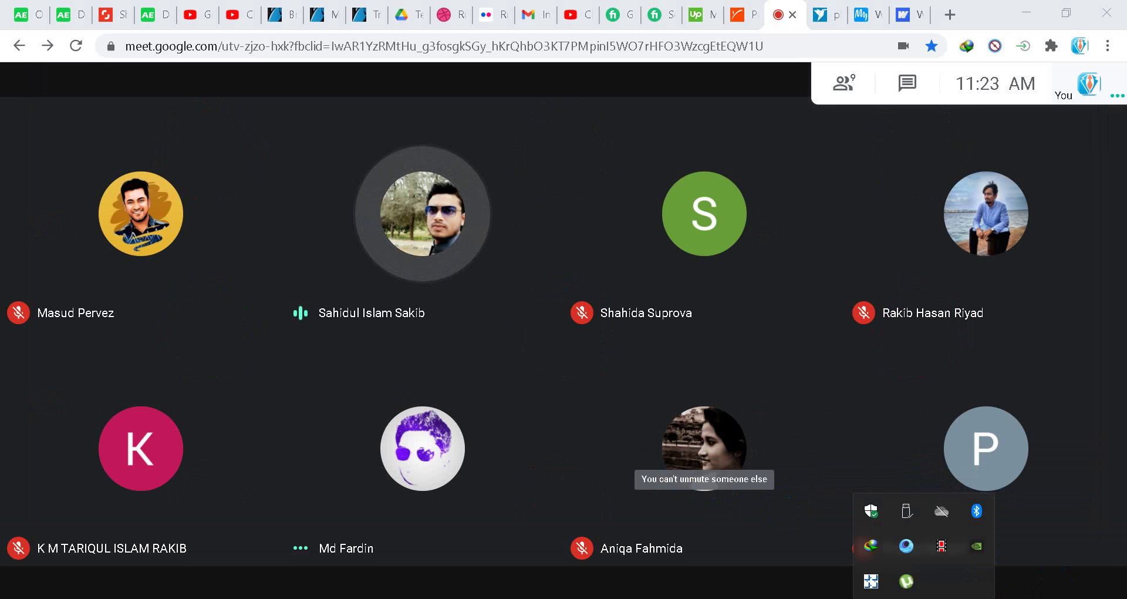